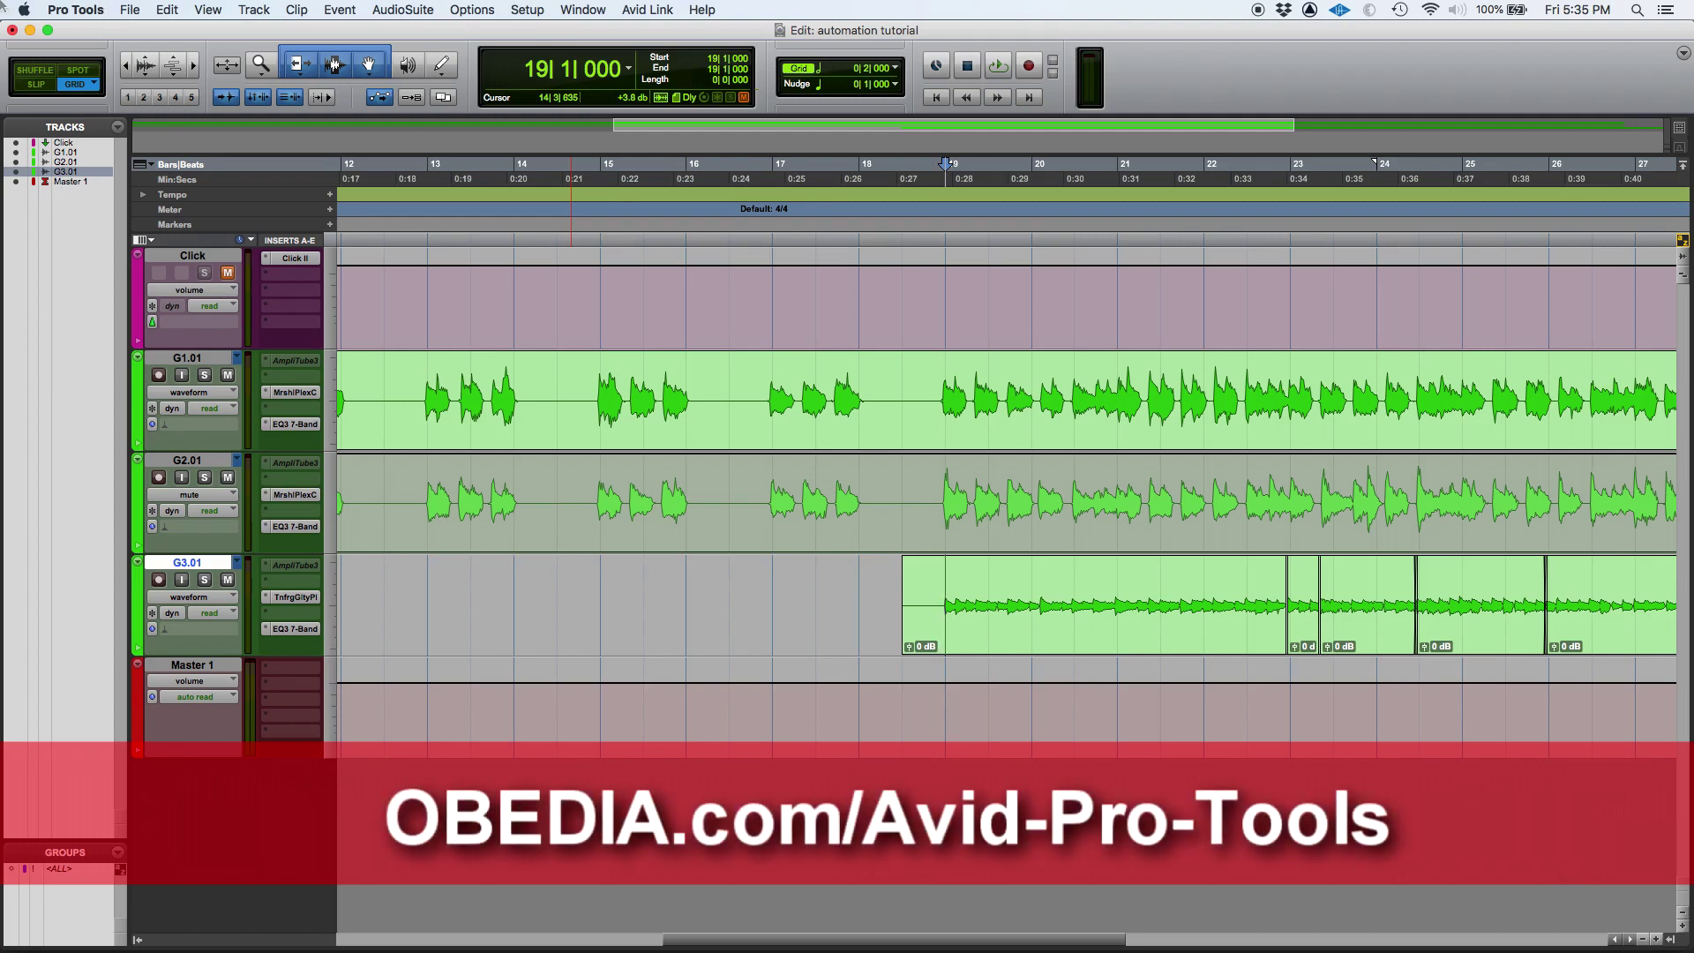
Step: List G3.01's track view choices, with waveform still the selected view
{"action": "left_click", "coordinate": [217, 601]}
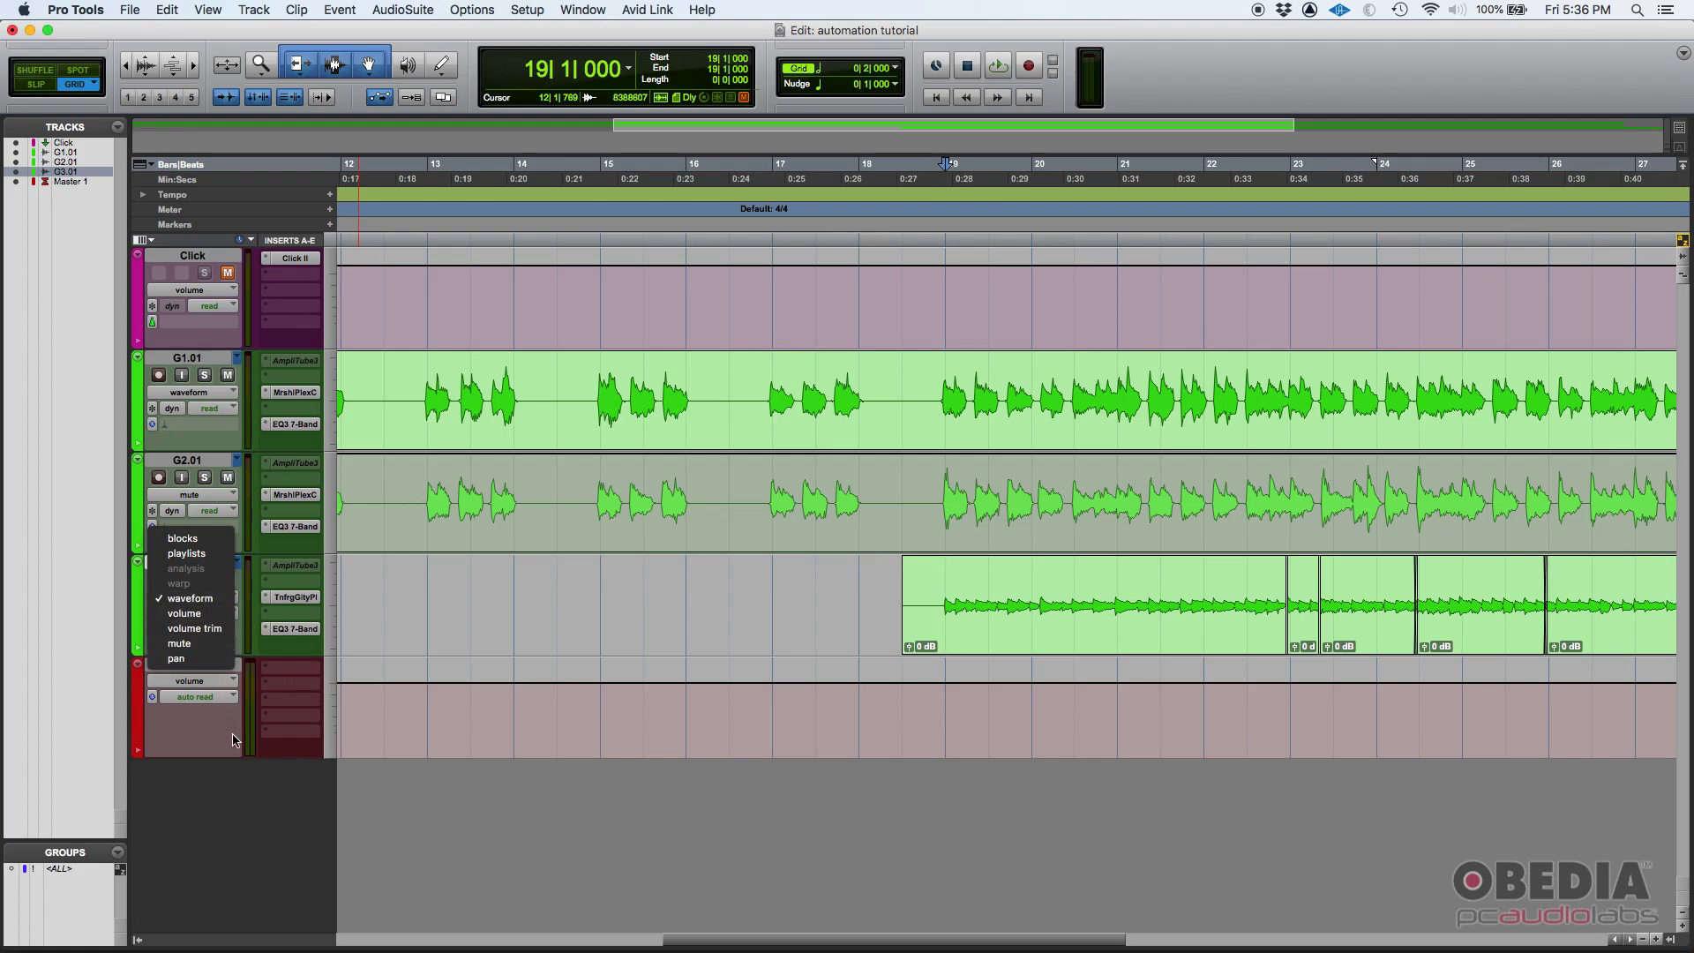
Step: Dismiss G3.01's view menu, keeping waveform view, and open its EQ3 7-Band plug-in
{"action": "left_click", "coordinate": [205, 598]}
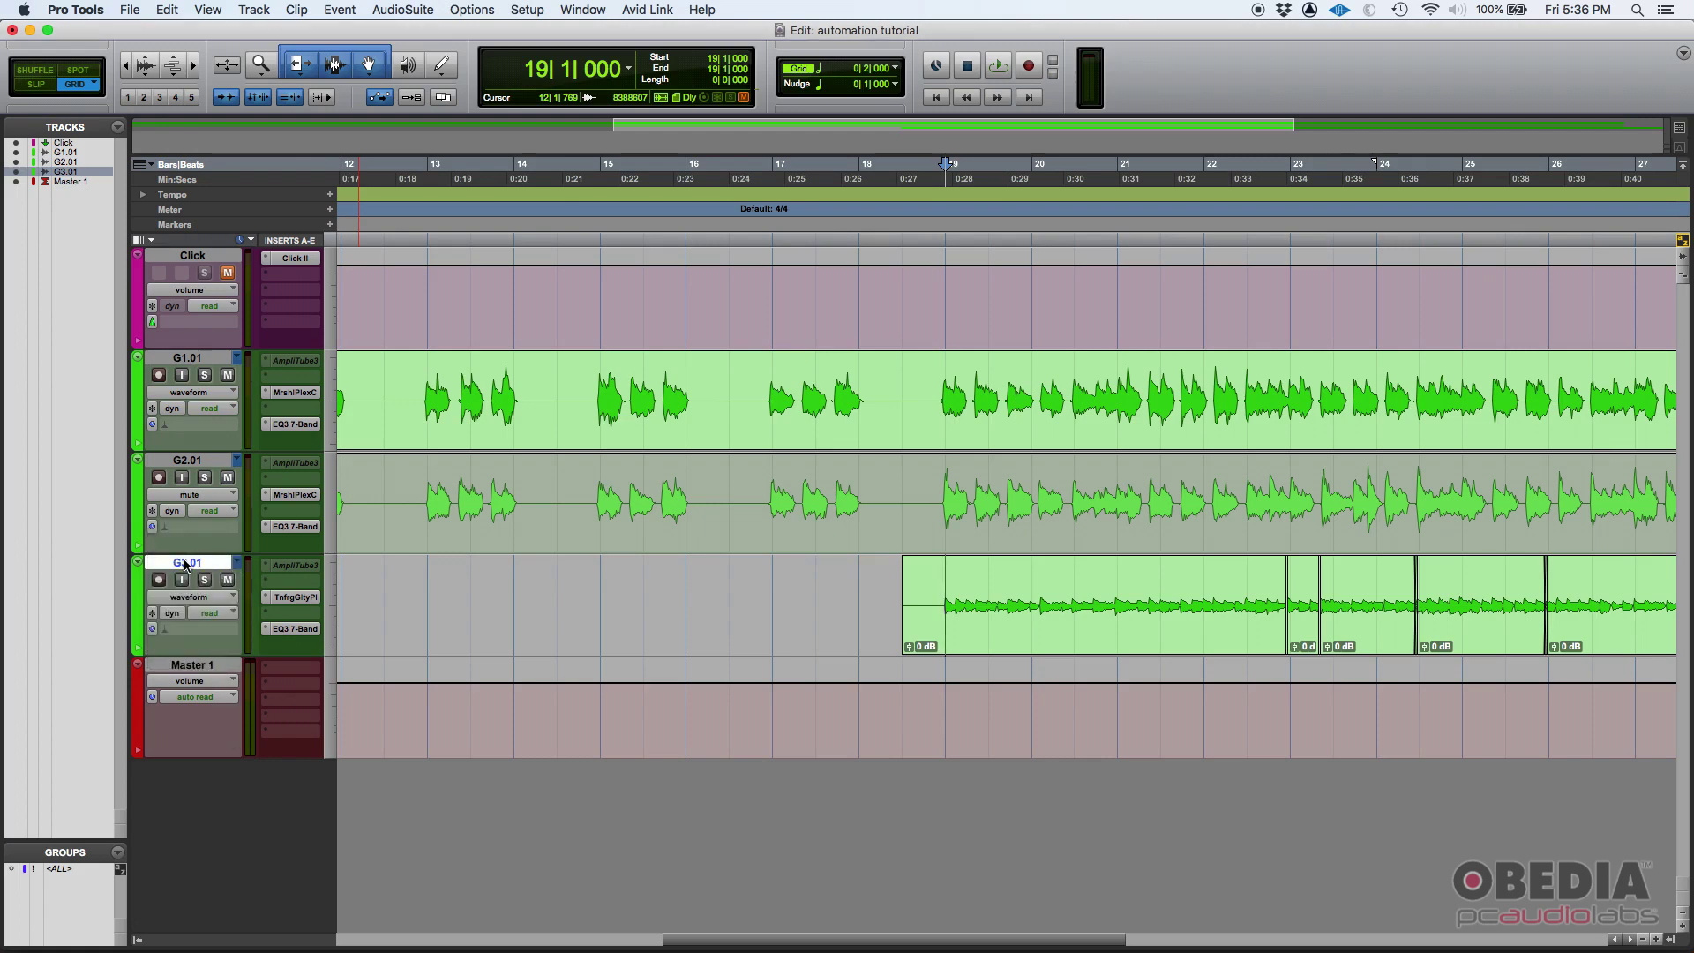
{"action": "left_click", "coordinate": [190, 597]}
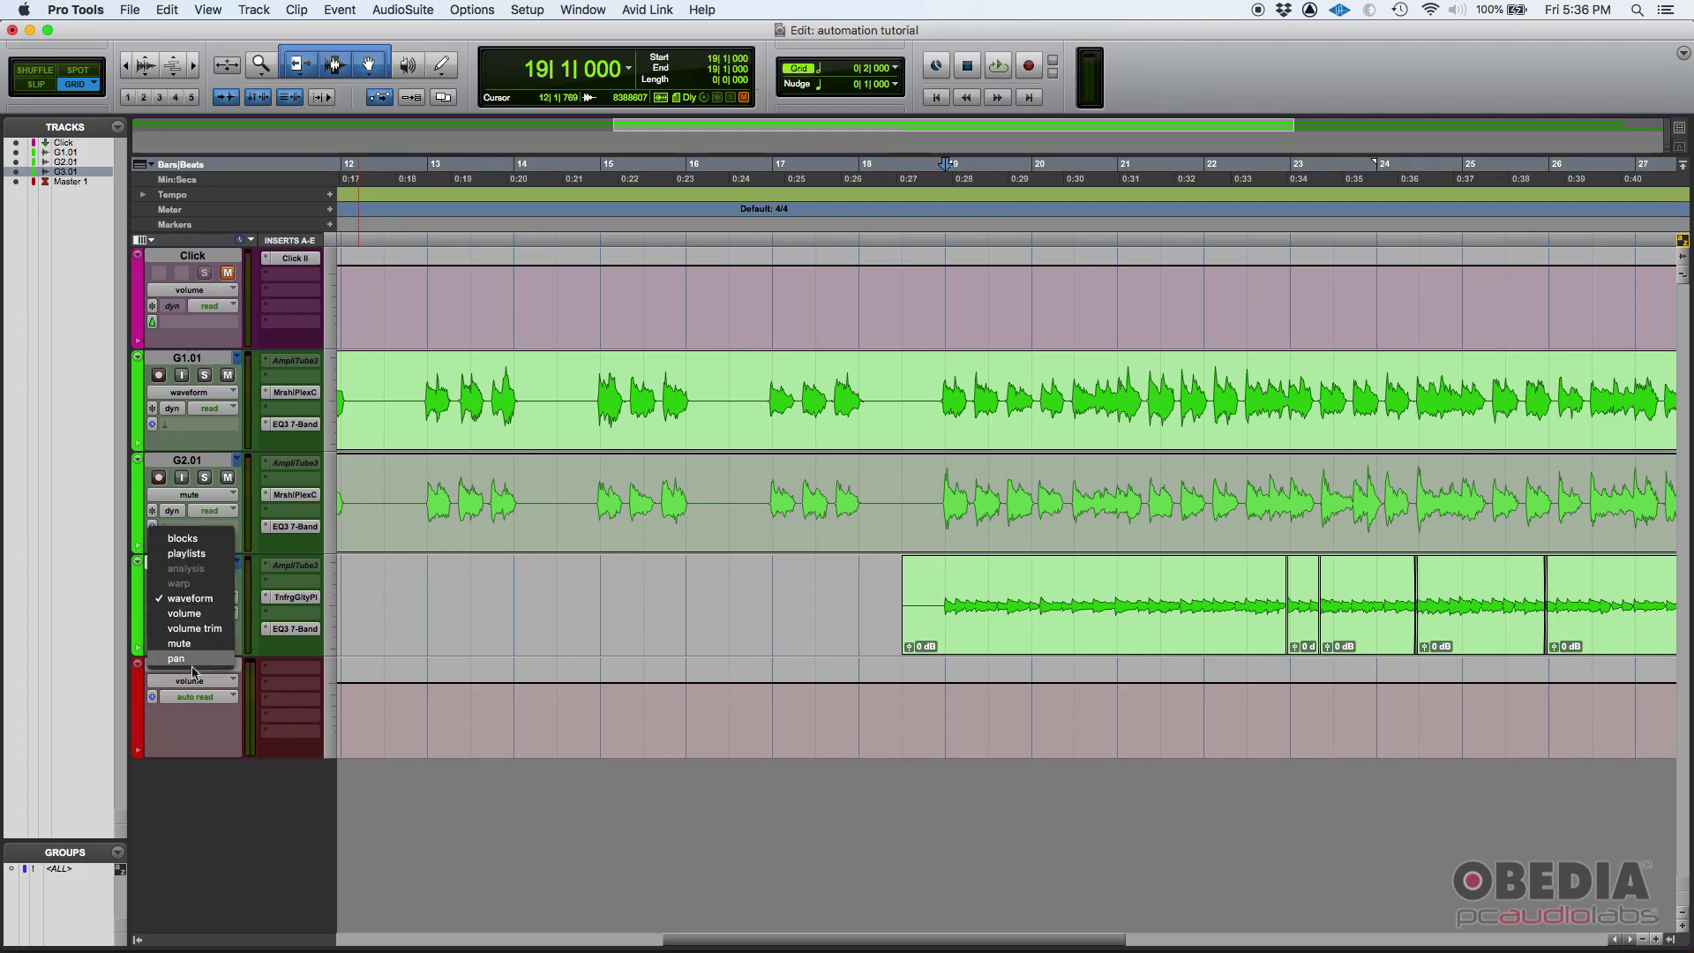
{"action": "left_click", "coordinate": [198, 725]}
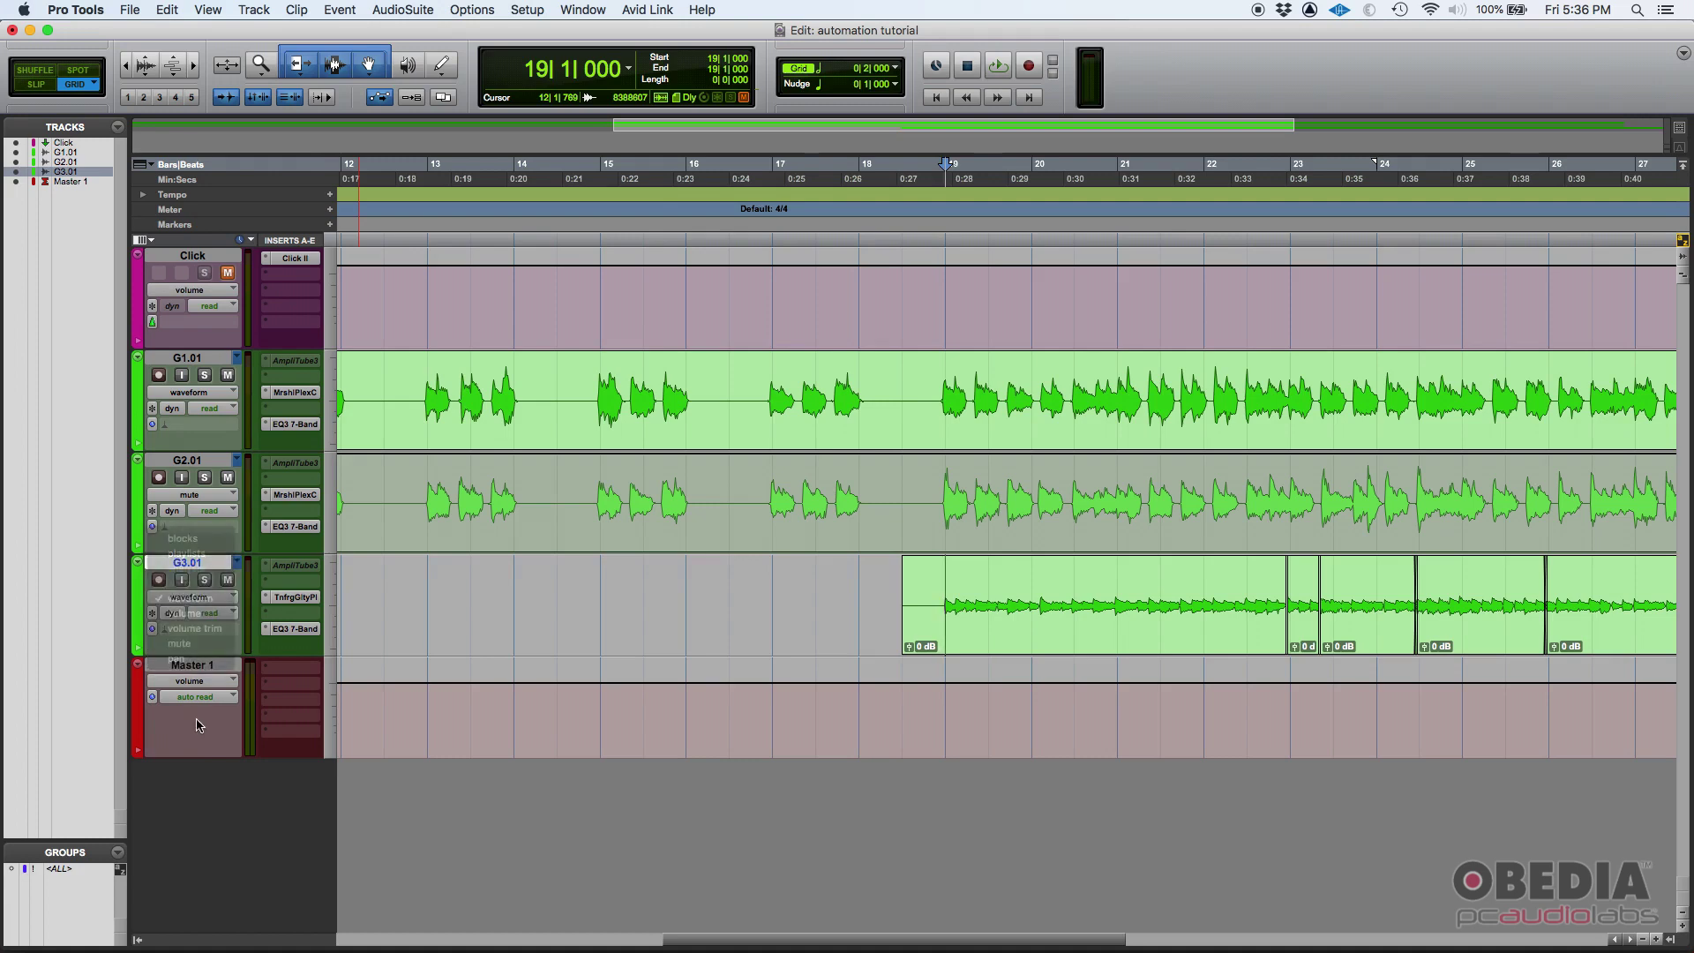
{"action": "left_click", "coordinate": [287, 629]}
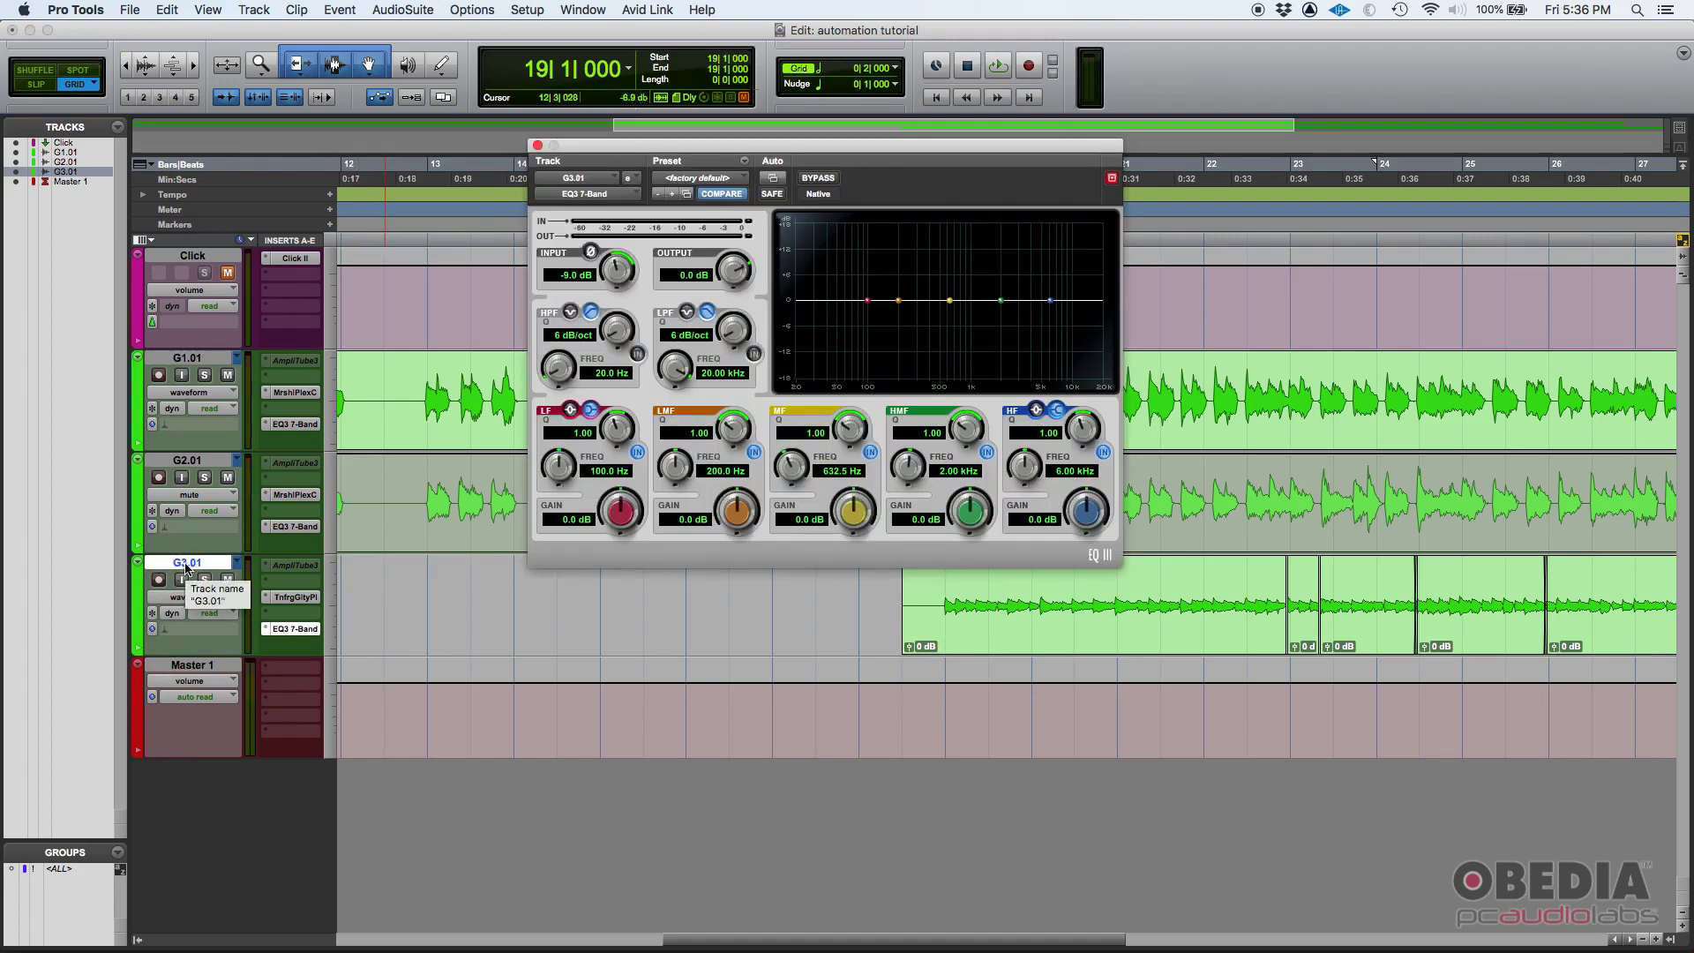
Step: Boost the EQ3 mid band to 10.9 dB at 698.4 Hz
{"action": "left_click_drag", "start_coordinate": [710, 151], "coordinate": [513, 222]}
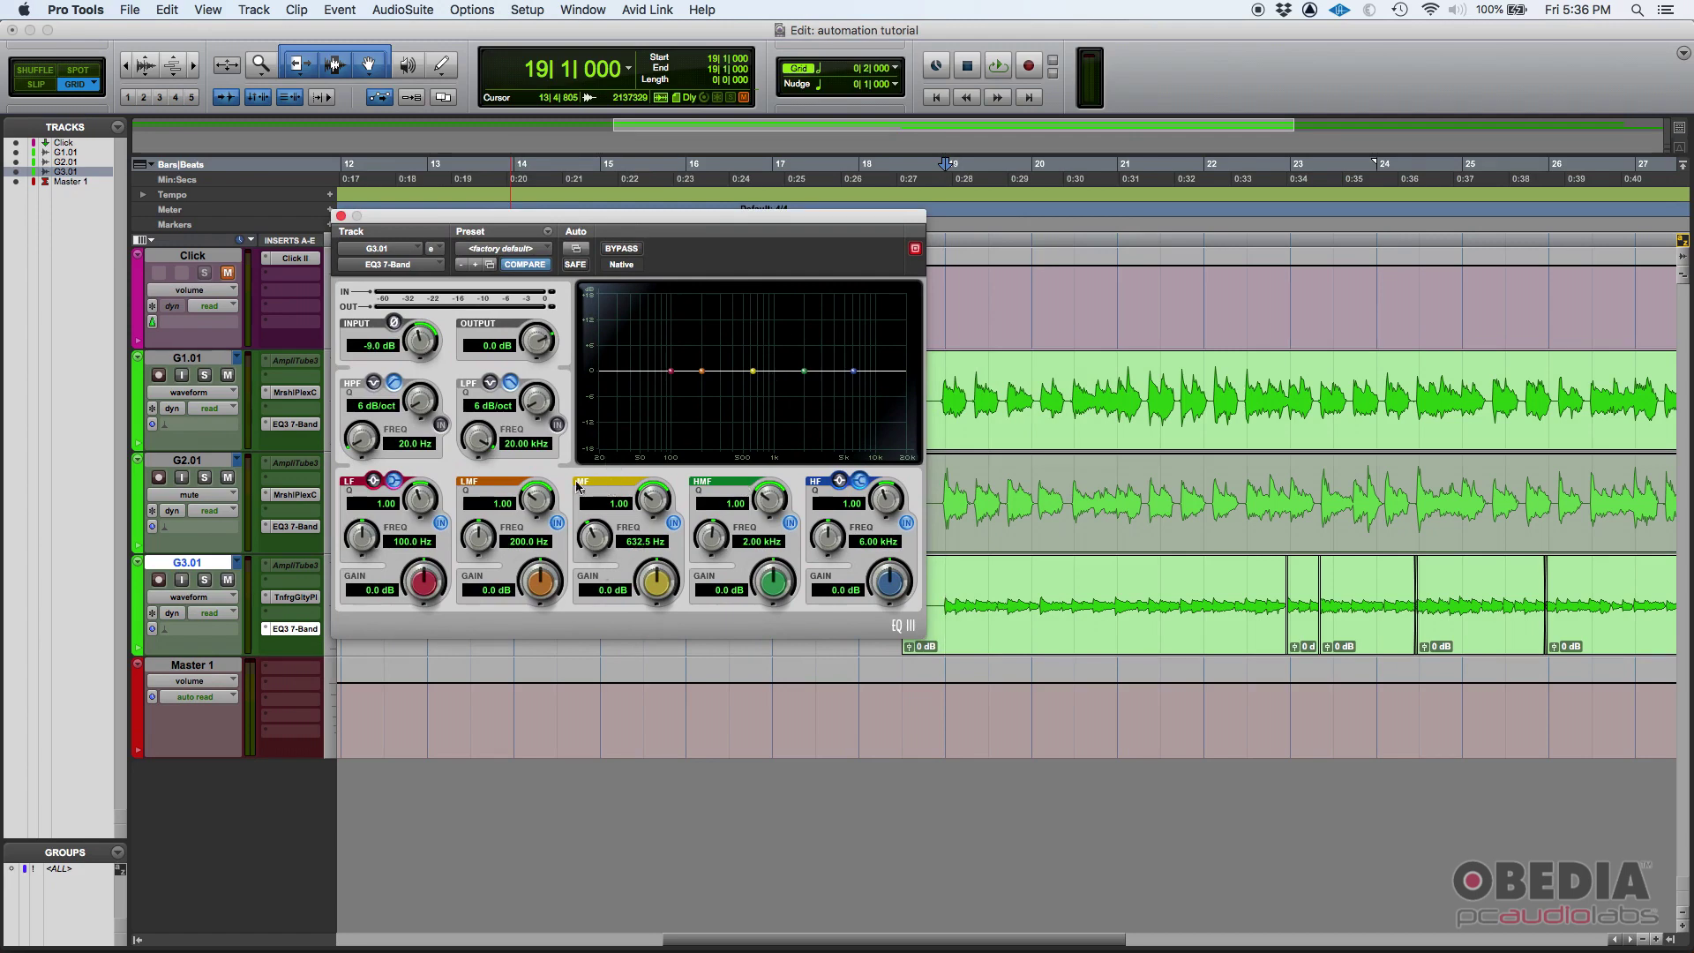
{"action": "left_click_drag", "start_coordinate": [753, 370], "coordinate": [758, 364]}
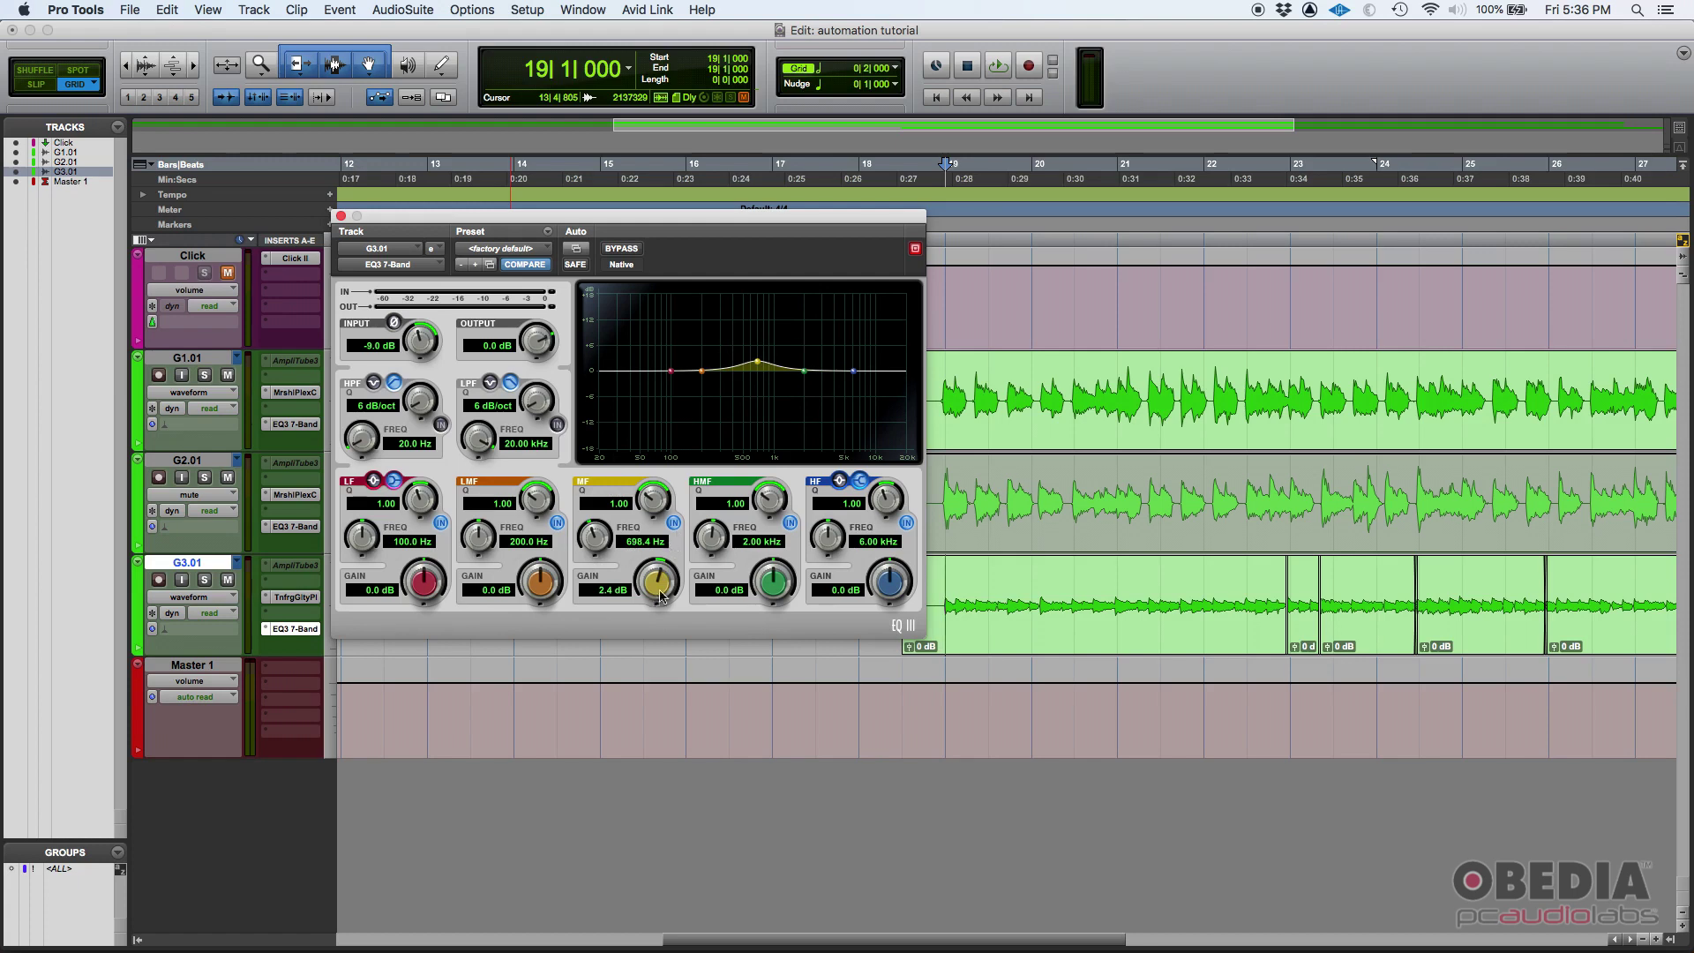
{"action": "left_click_drag", "start_coordinate": [657, 595], "coordinate": [651, 548]}
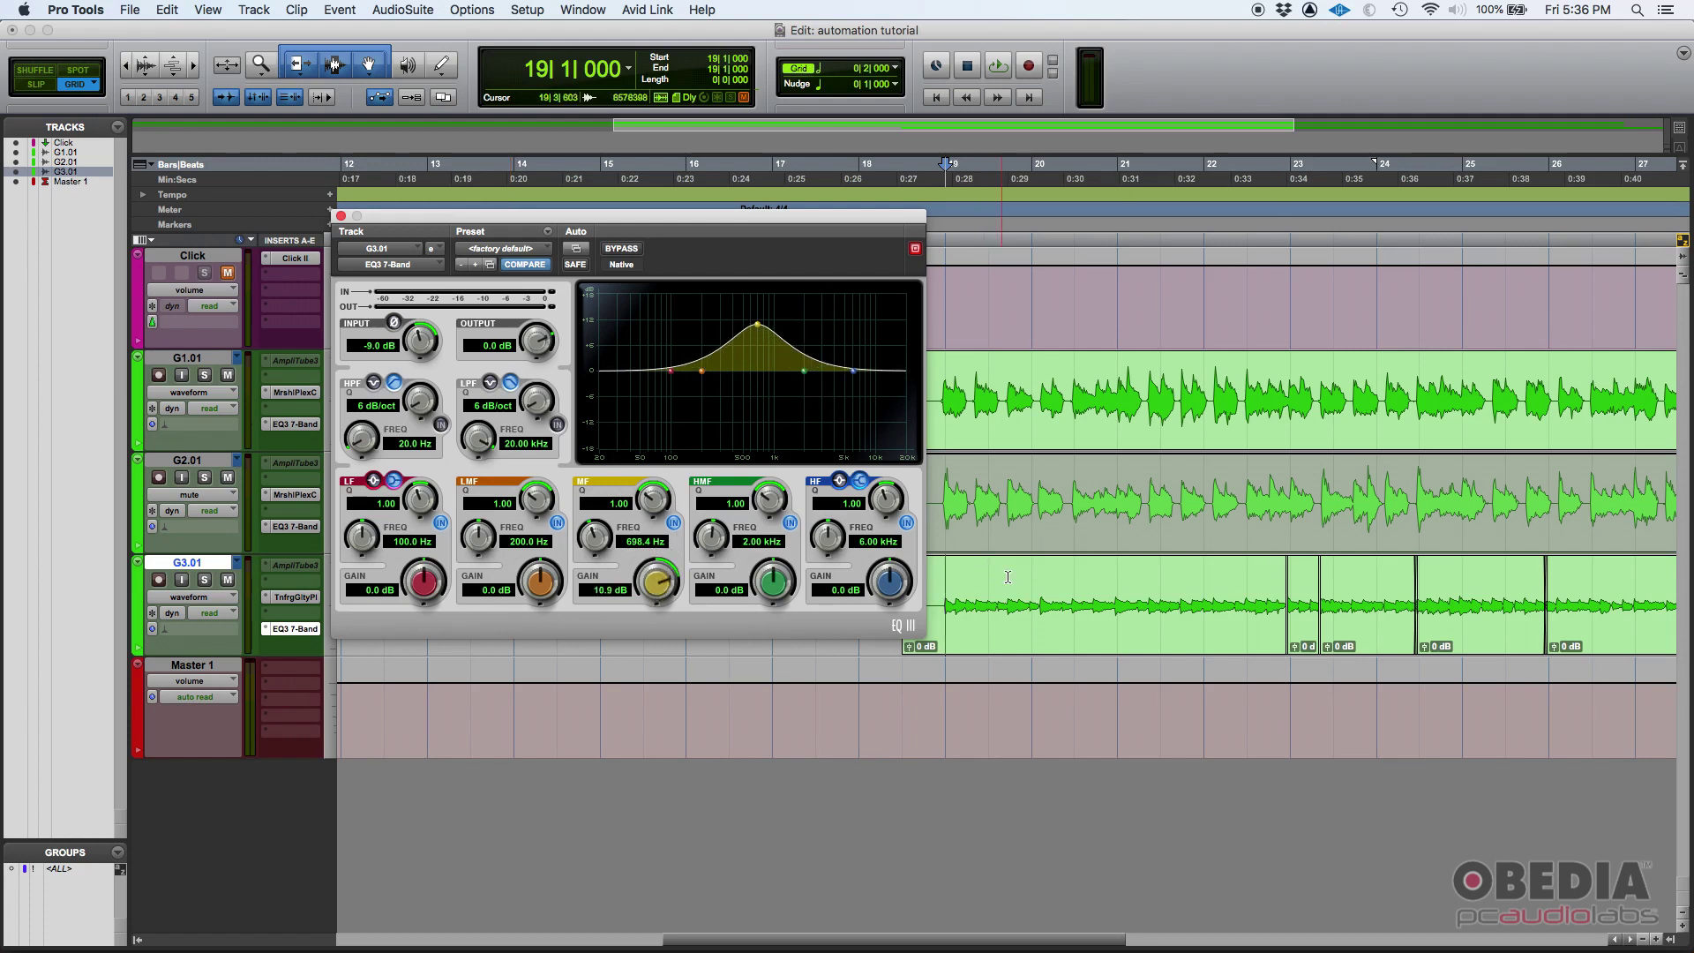
Step: Audition the mid boost, compare it on and off, then switch the band off
{"action": "key", "text": "space"}
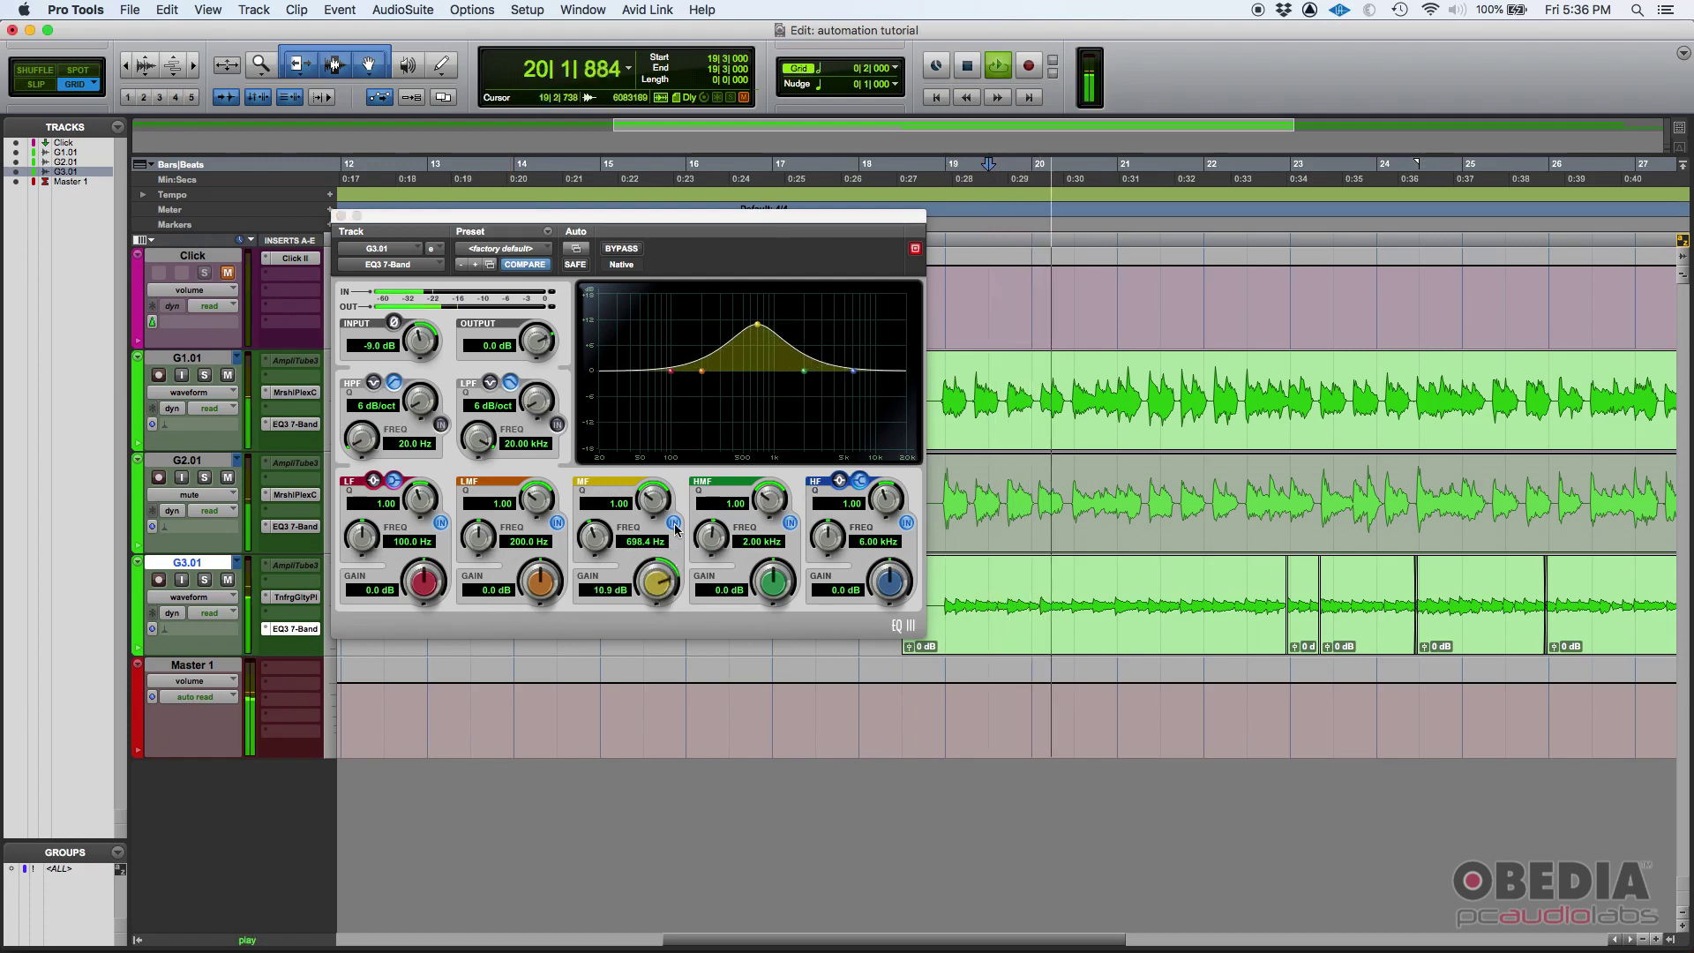
{"action": "key", "text": "space"}
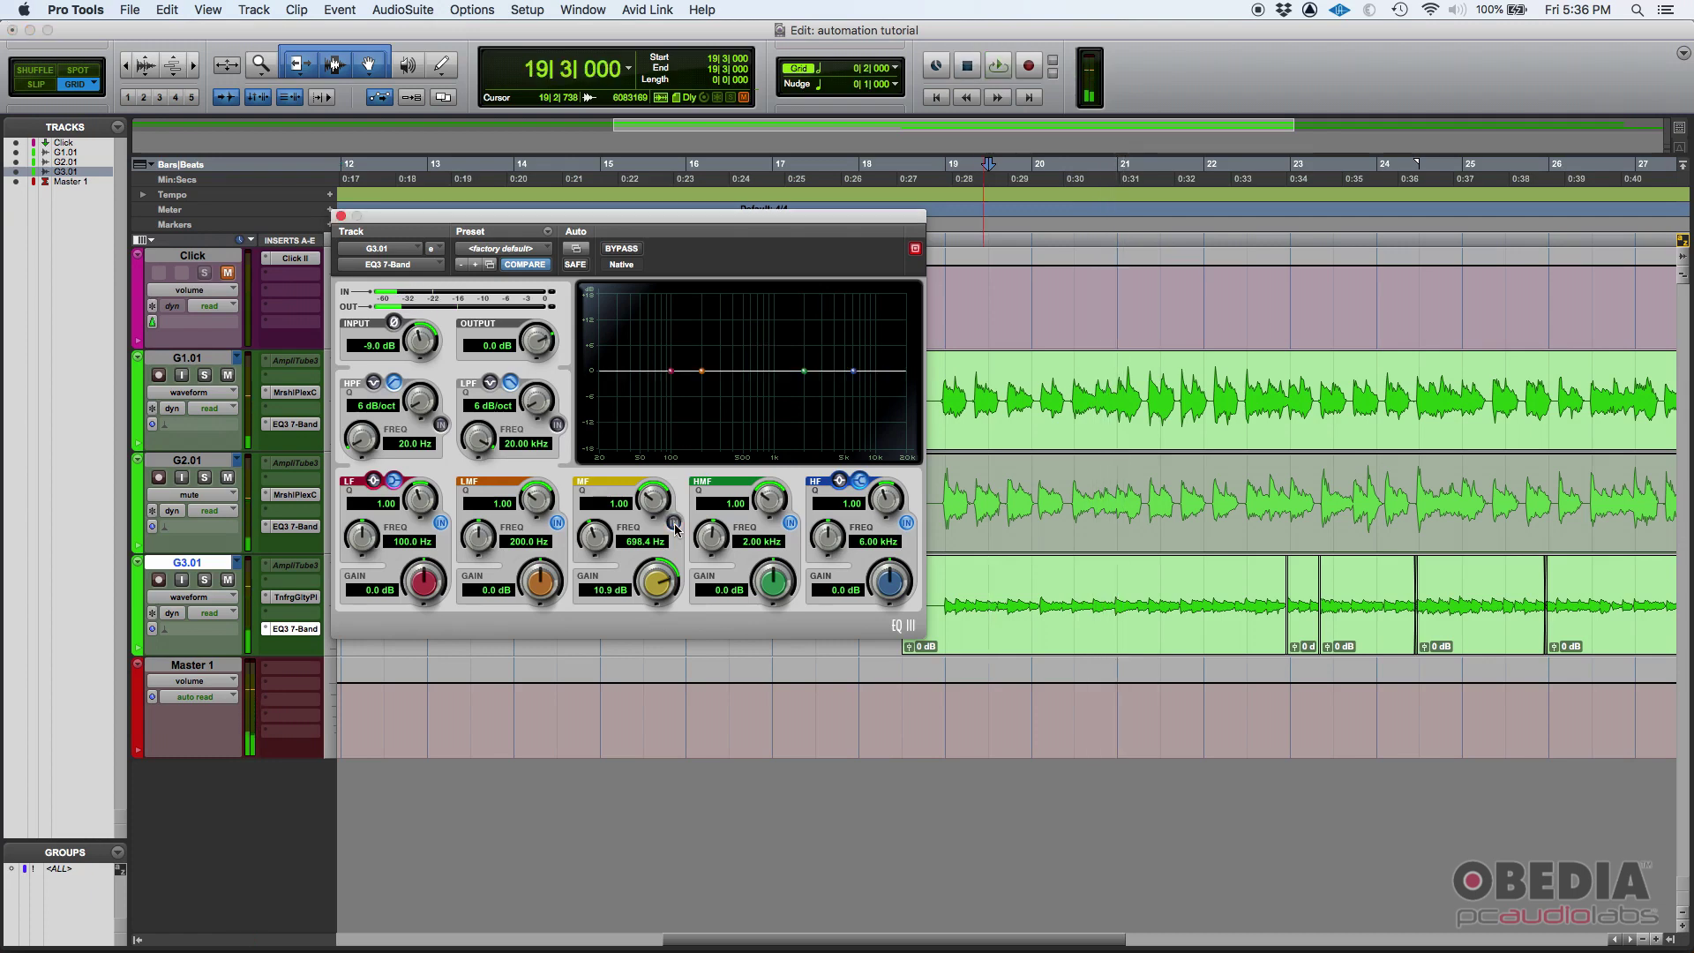
{"action": "left_click", "coordinate": [674, 524]}
{"action": "left_click", "coordinate": [674, 524]}
{"action": "left_click", "coordinate": [674, 524]}
{"action": "left_click", "coordinate": [674, 524]}
{"action": "left_click", "coordinate": [674, 524]}
{"action": "left_click", "coordinate": [674, 524]}
{"action": "left_click", "coordinate": [674, 524]}
{"action": "left_click_drag", "start_coordinate": [671, 217], "coordinate": [560, 156]}
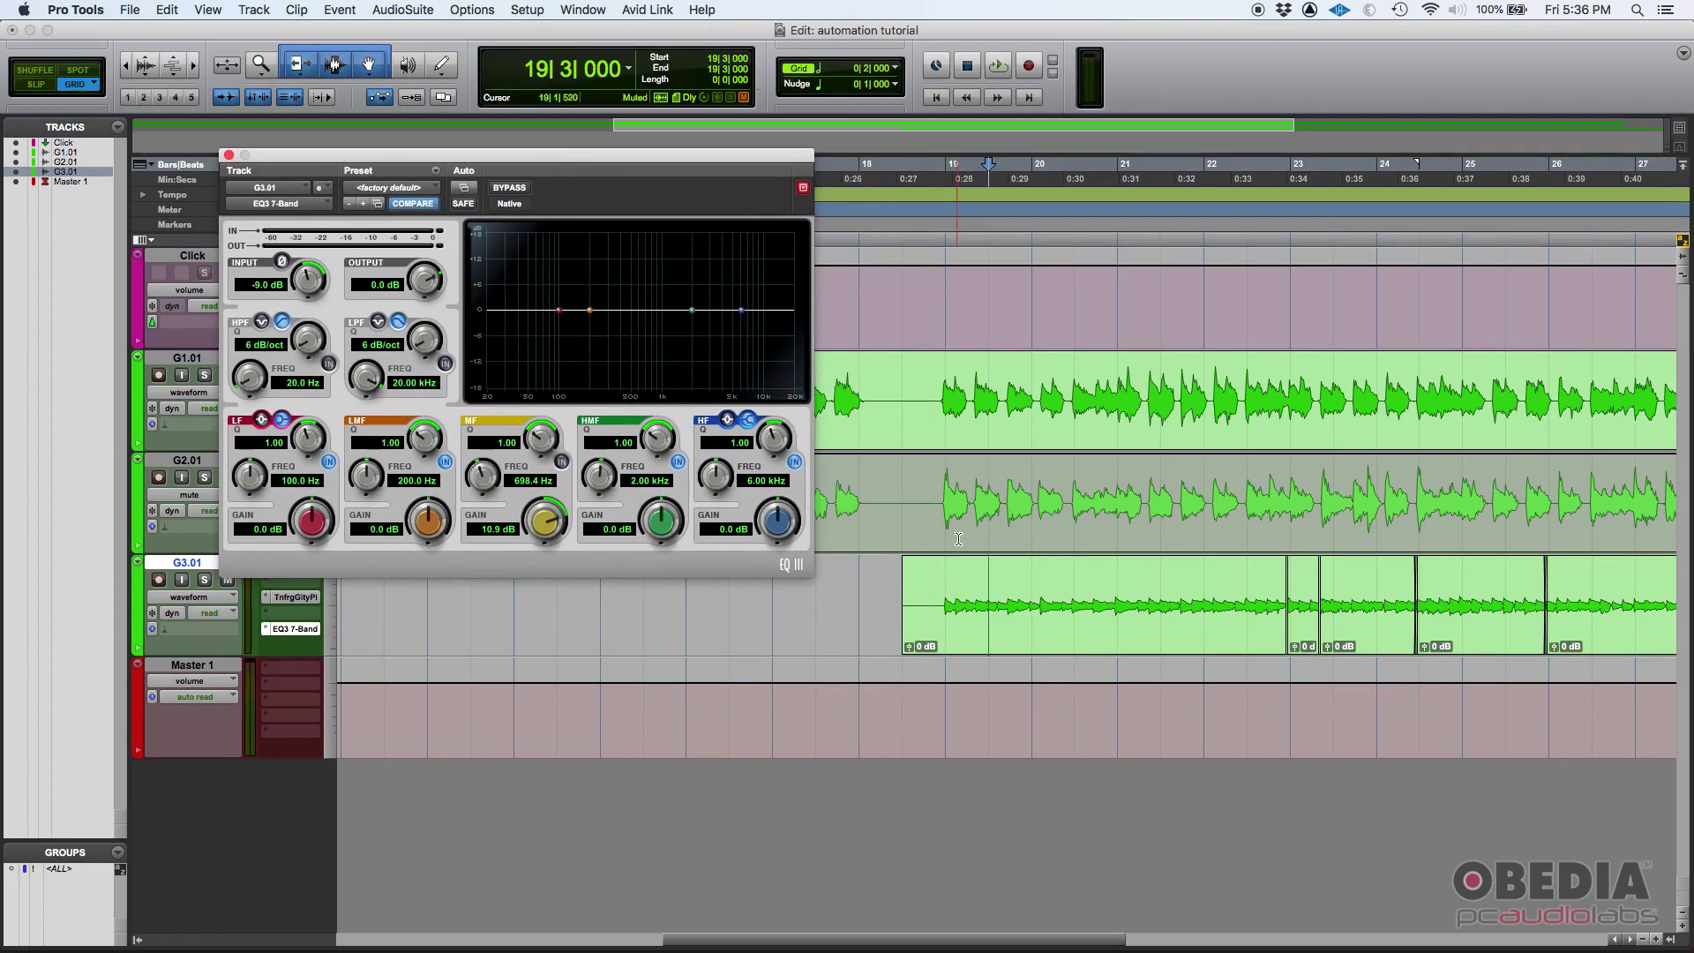
Step: Return the edit cursor to bar 19 and reposition the EQ window
{"action": "left_click", "coordinate": [942, 589]}
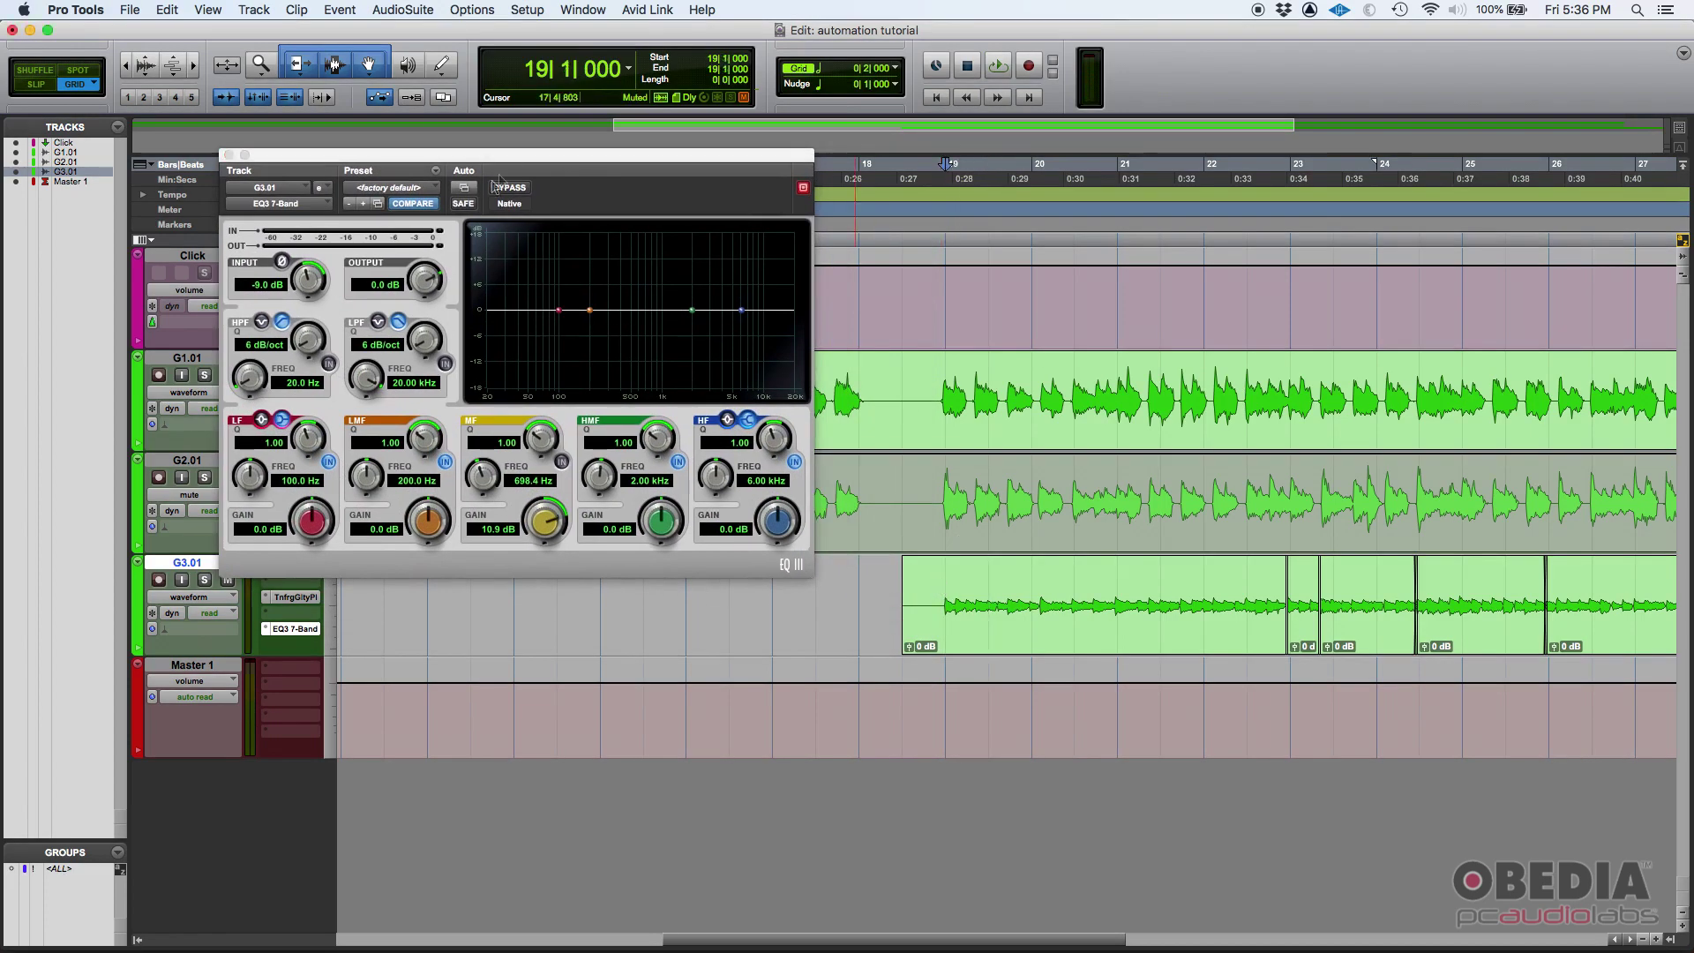
{"action": "left_click_drag", "start_coordinate": [776, 154], "coordinate": [804, 103]}
{"action": "key", "text": "super+bracketleft"}
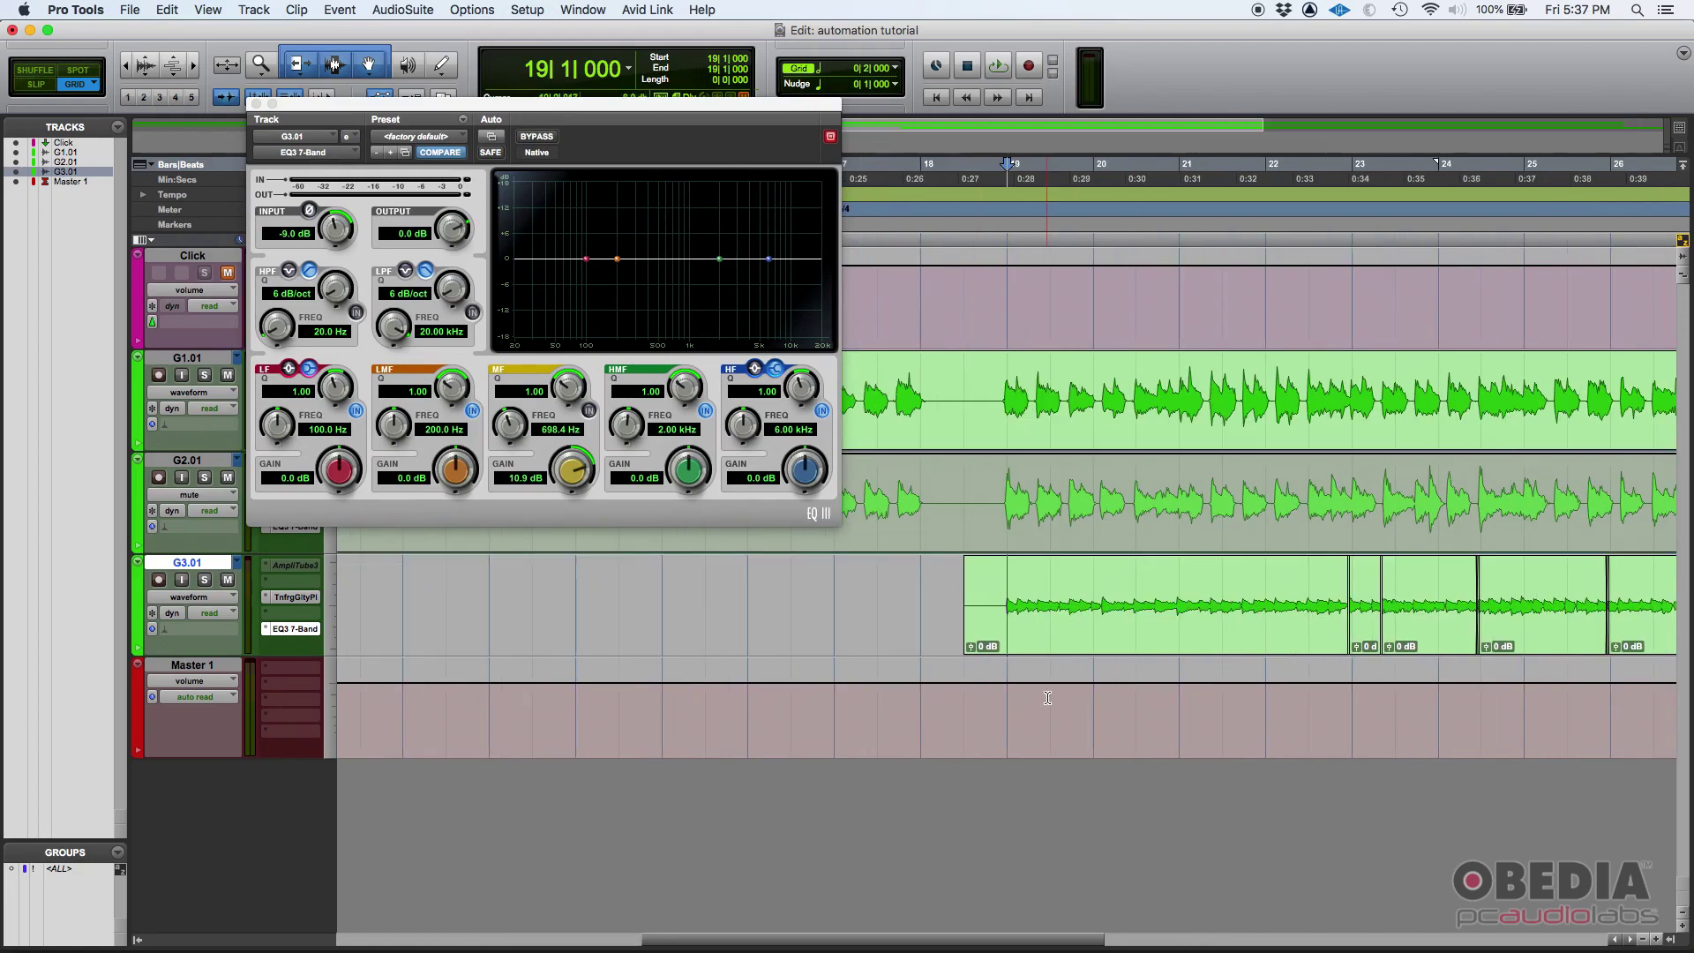
{"action": "key", "text": "super+bracketright"}
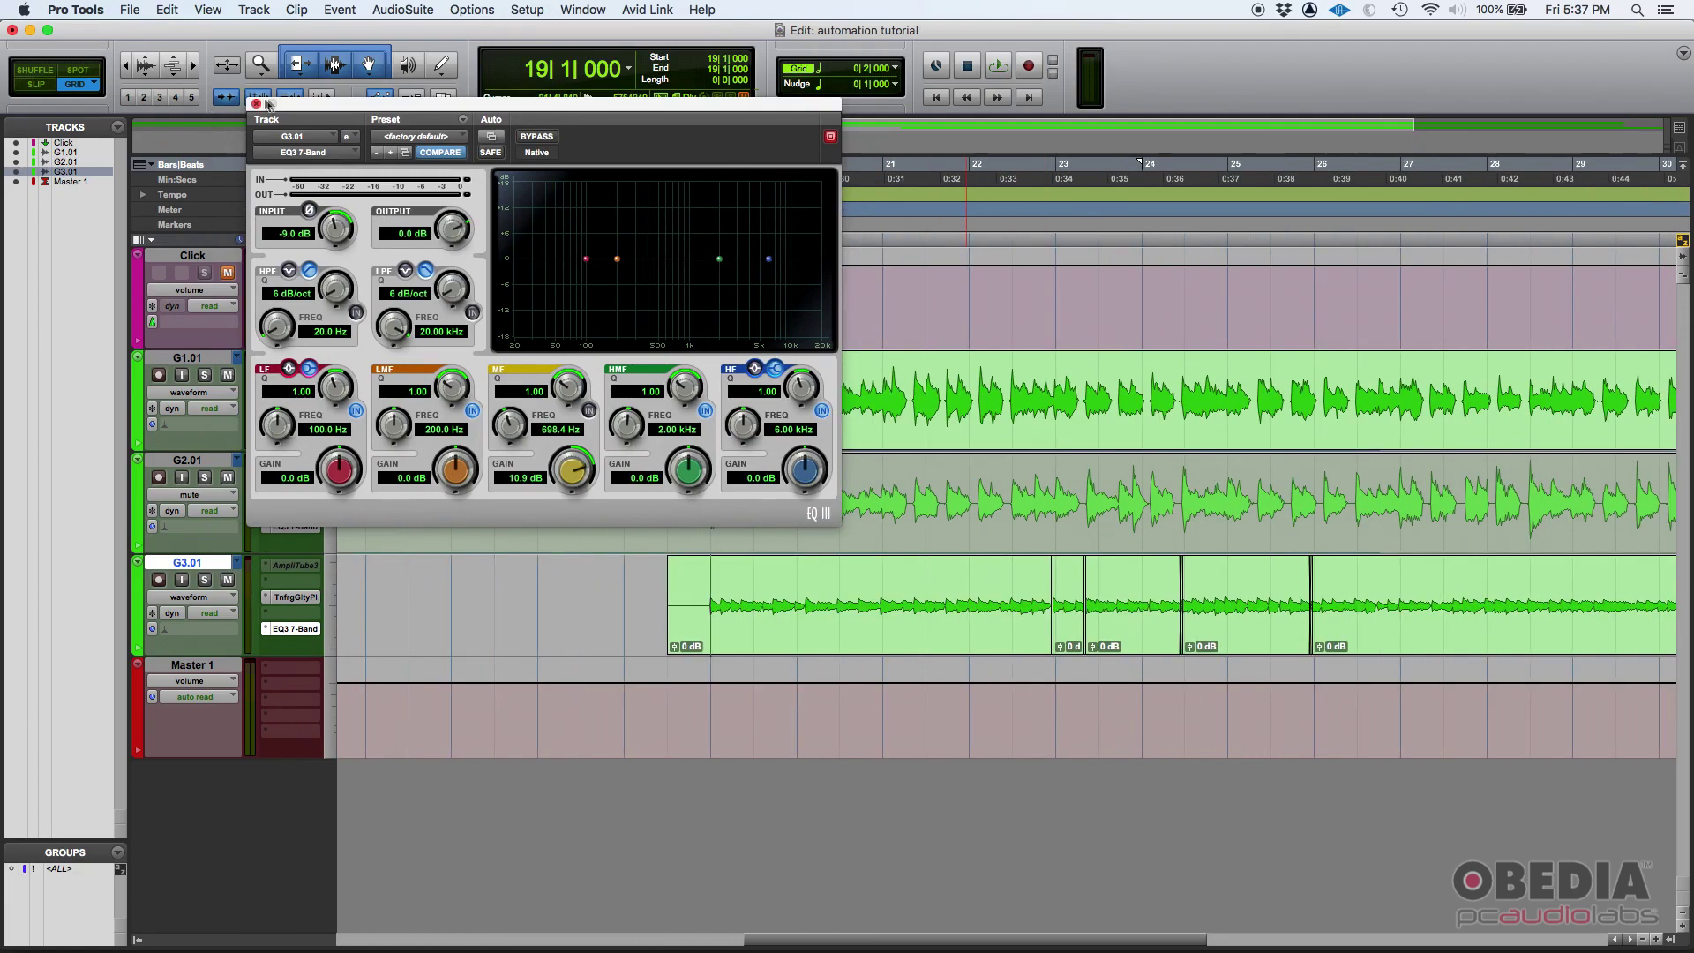
Step: Close the EQ window, zoom out, and select bars 19–36 on G1.01 and G2.01
{"action": "left_click", "coordinate": [256, 104]}
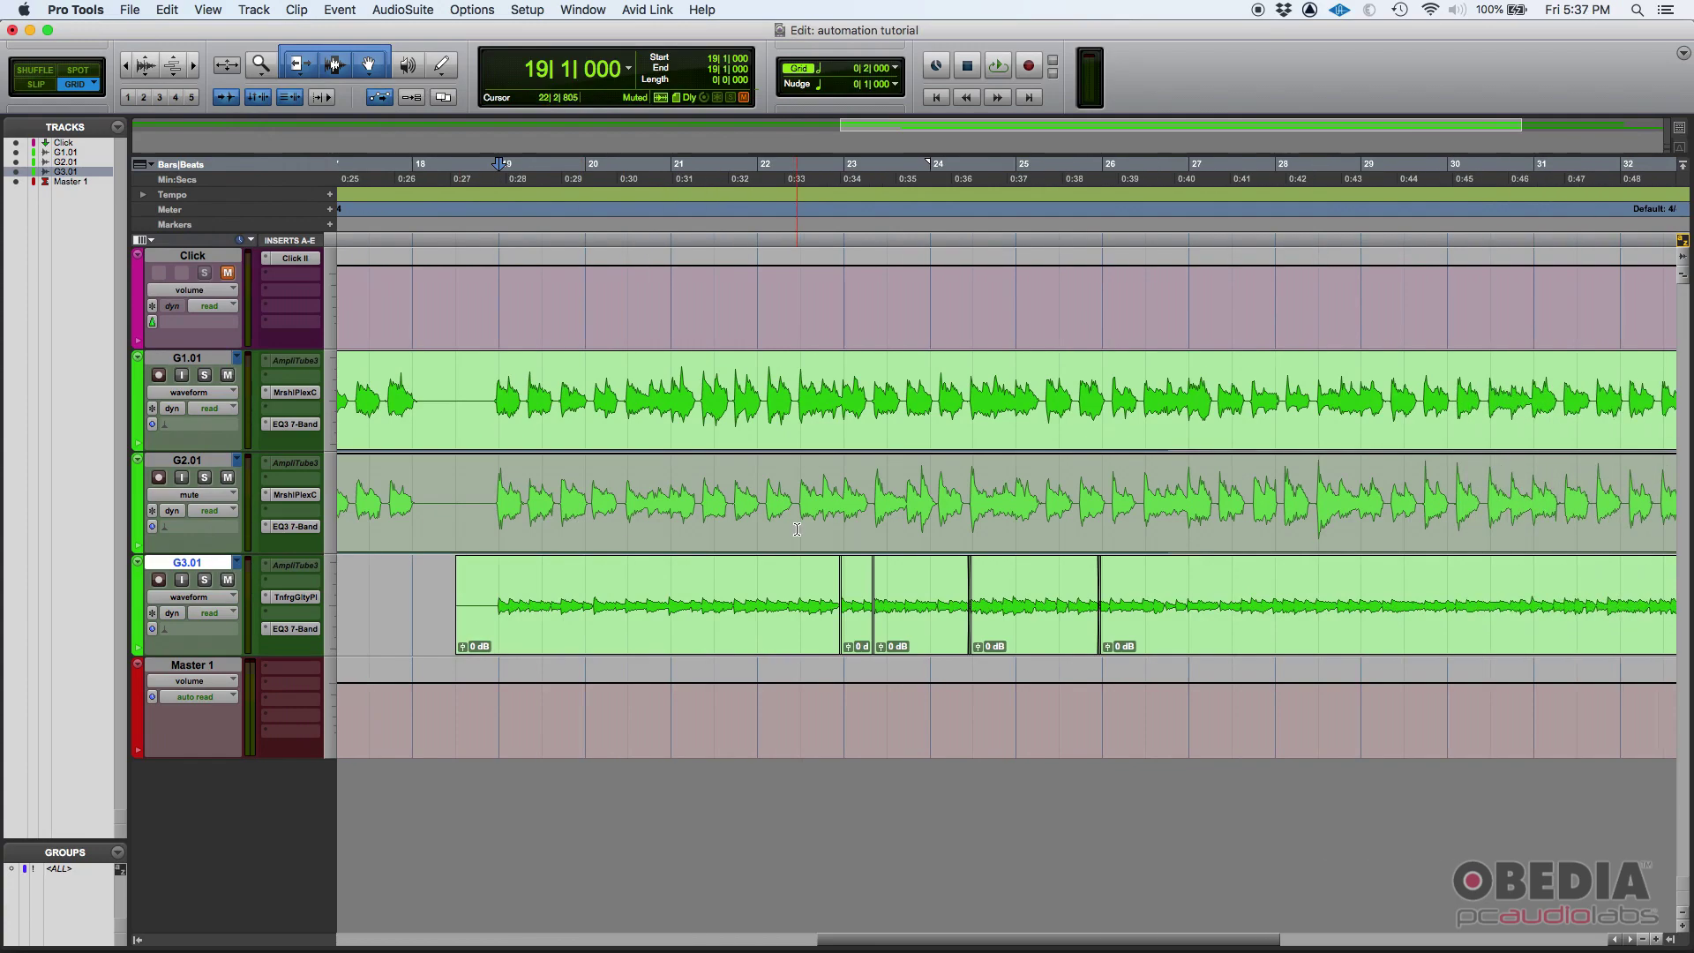
{"action": "key", "text": "super+bracketleft"}
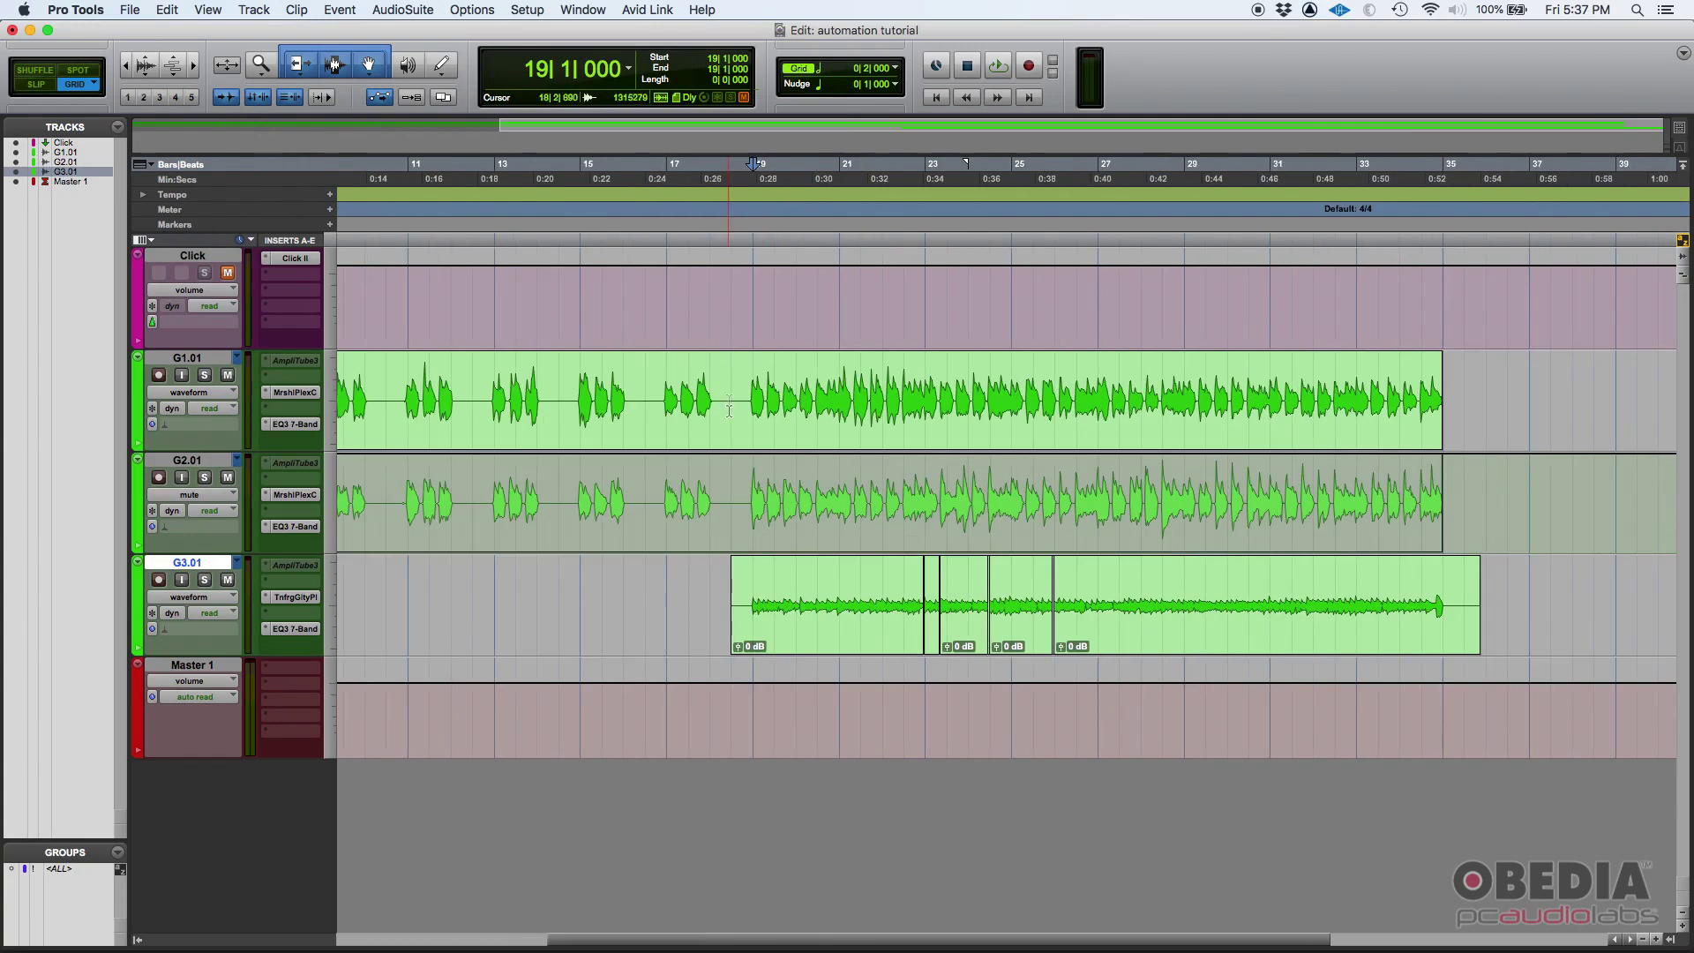
{"action": "left_click_drag", "start_coordinate": [752, 386], "coordinate": [1437, 588]}
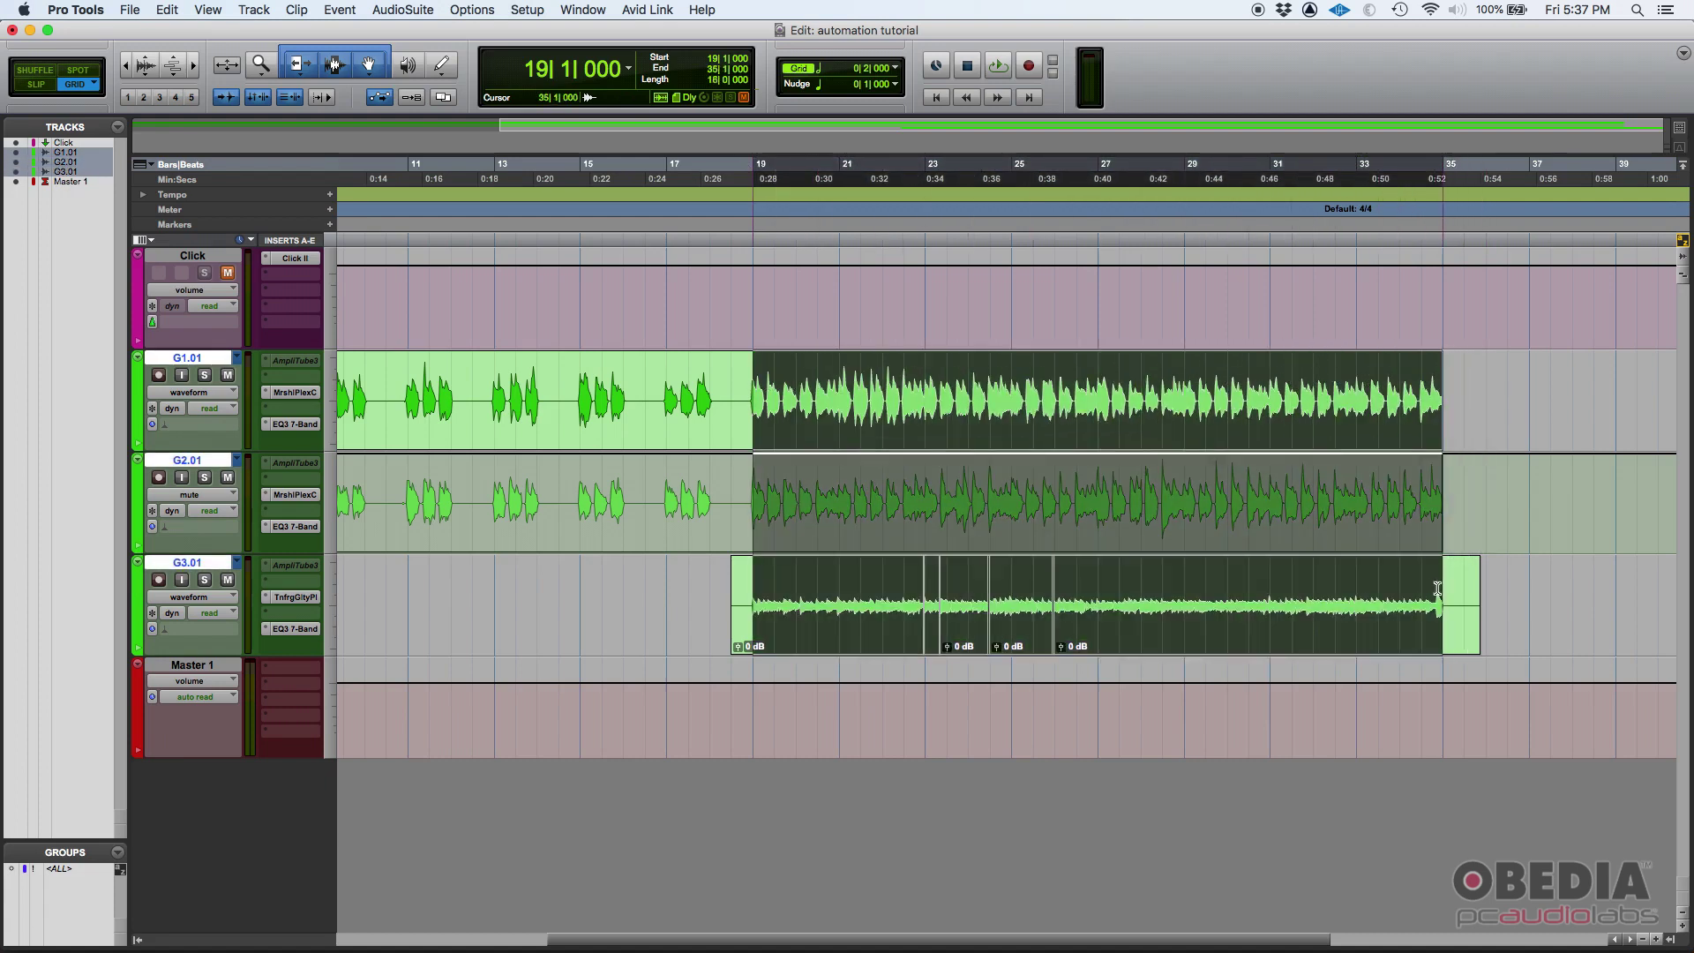
Step: Place the edit cursor at bar 21, zoom in, and reopen G3.01's EQ3 7-Band
{"action": "left_click", "coordinate": [847, 605]}
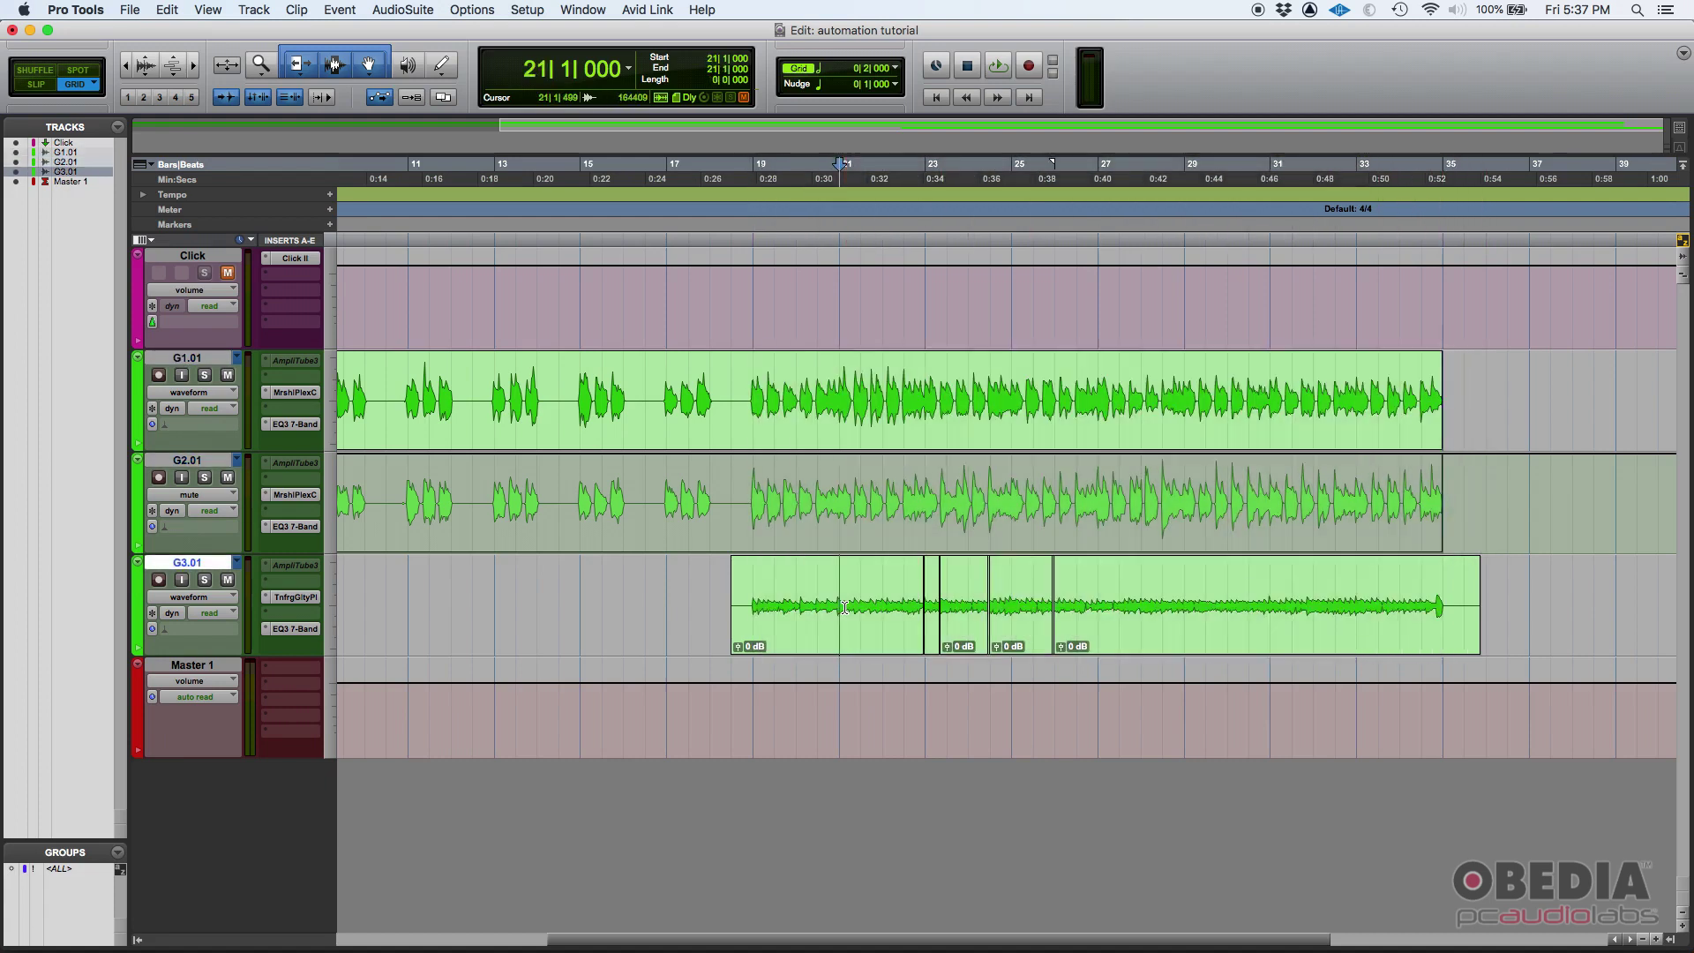
{"action": "key", "text": "super+bracketright"}
{"action": "scroll", "coordinate": [1037, 606], "scroll_direction": "right", "scroll_amount": 8}
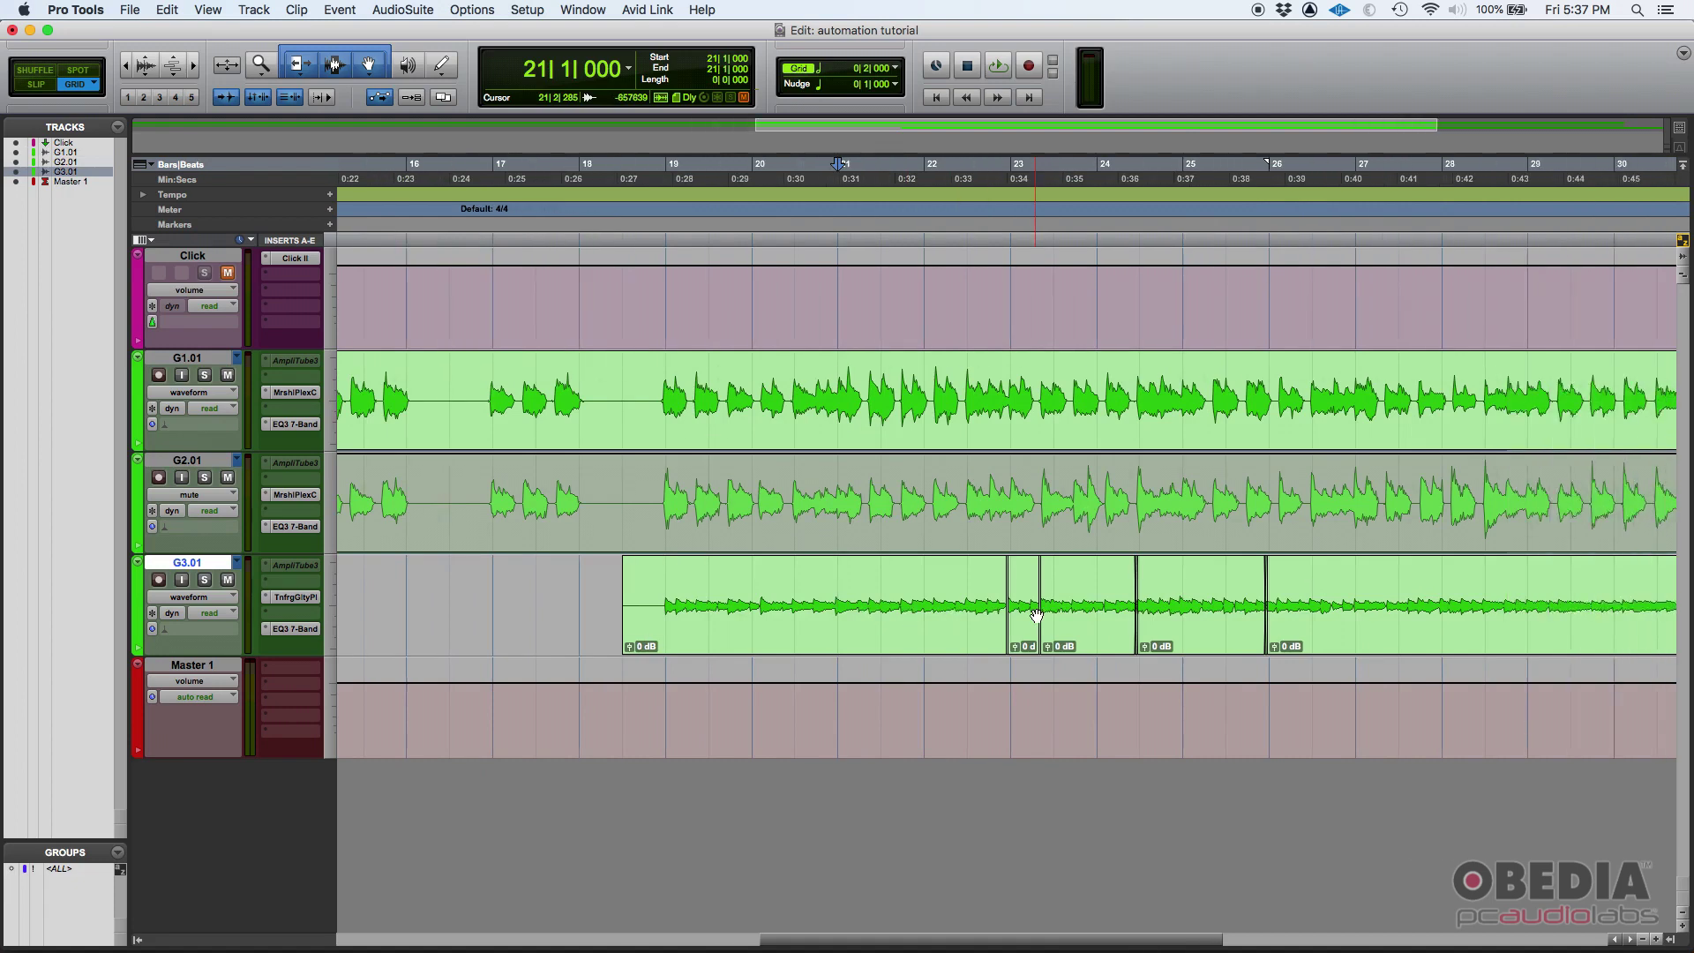
{"action": "left_click", "coordinate": [300, 626]}
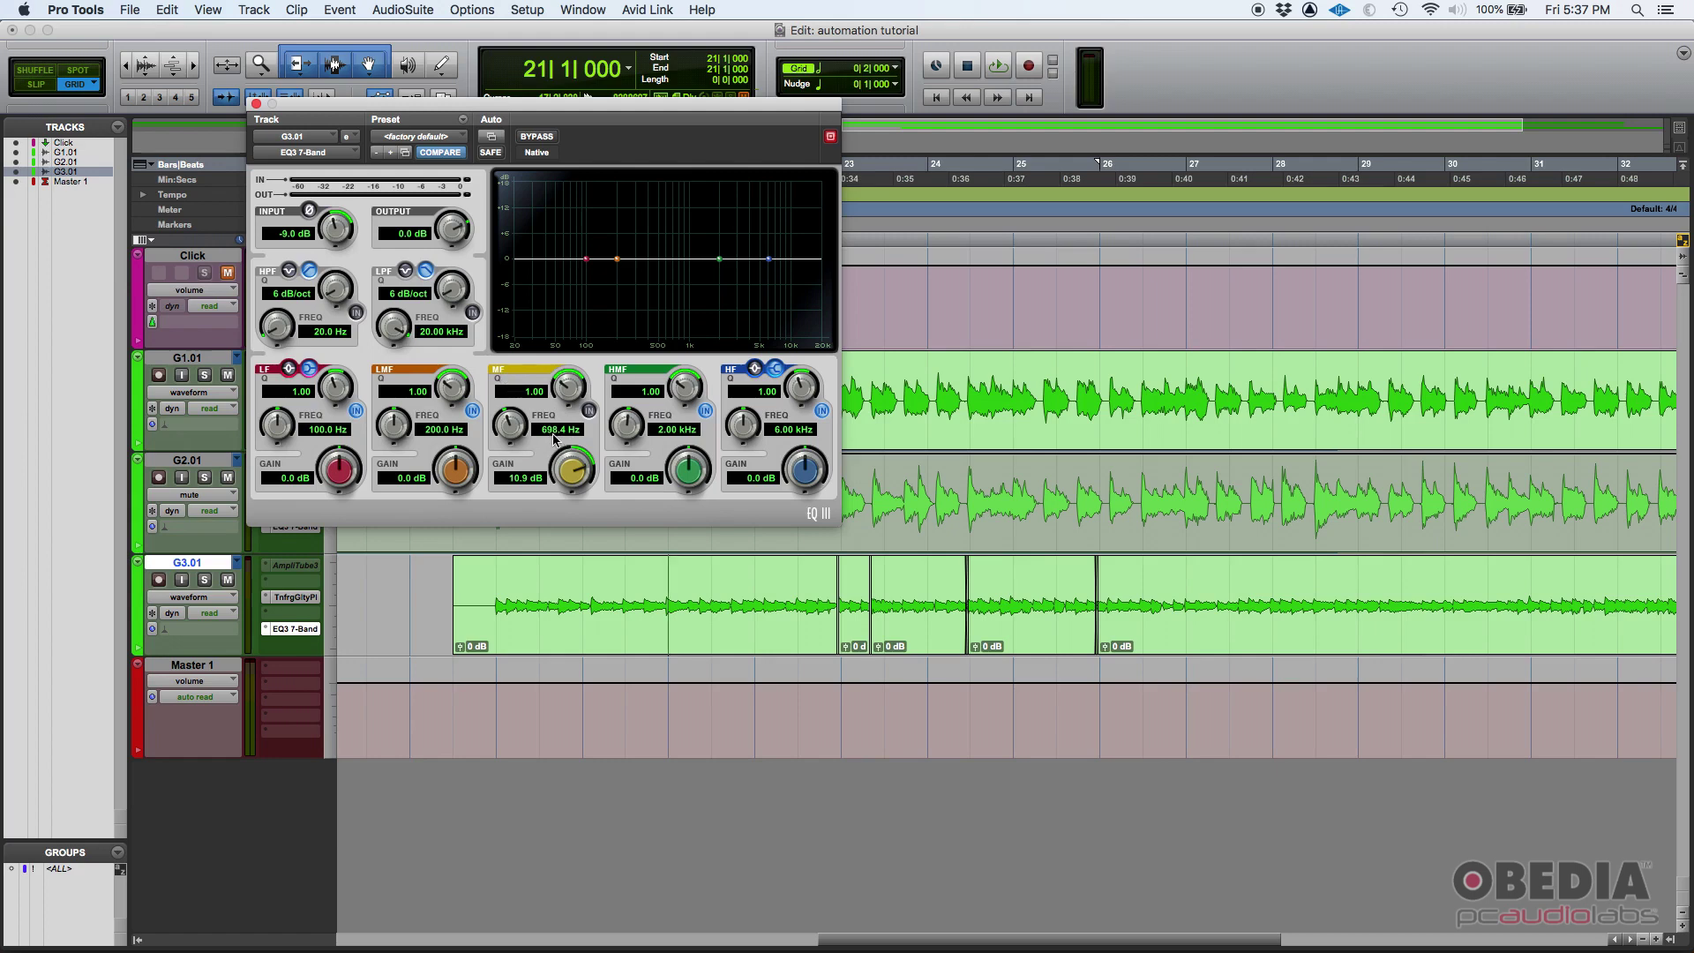
Step: Raise the mid band gain to 12.0 dB, switch the band on, and close the EQ
{"action": "left_click_drag", "start_coordinate": [569, 478], "coordinate": [571, 469]}
{"action": "left_click", "coordinate": [589, 410]}
{"action": "left_click", "coordinate": [256, 105]}
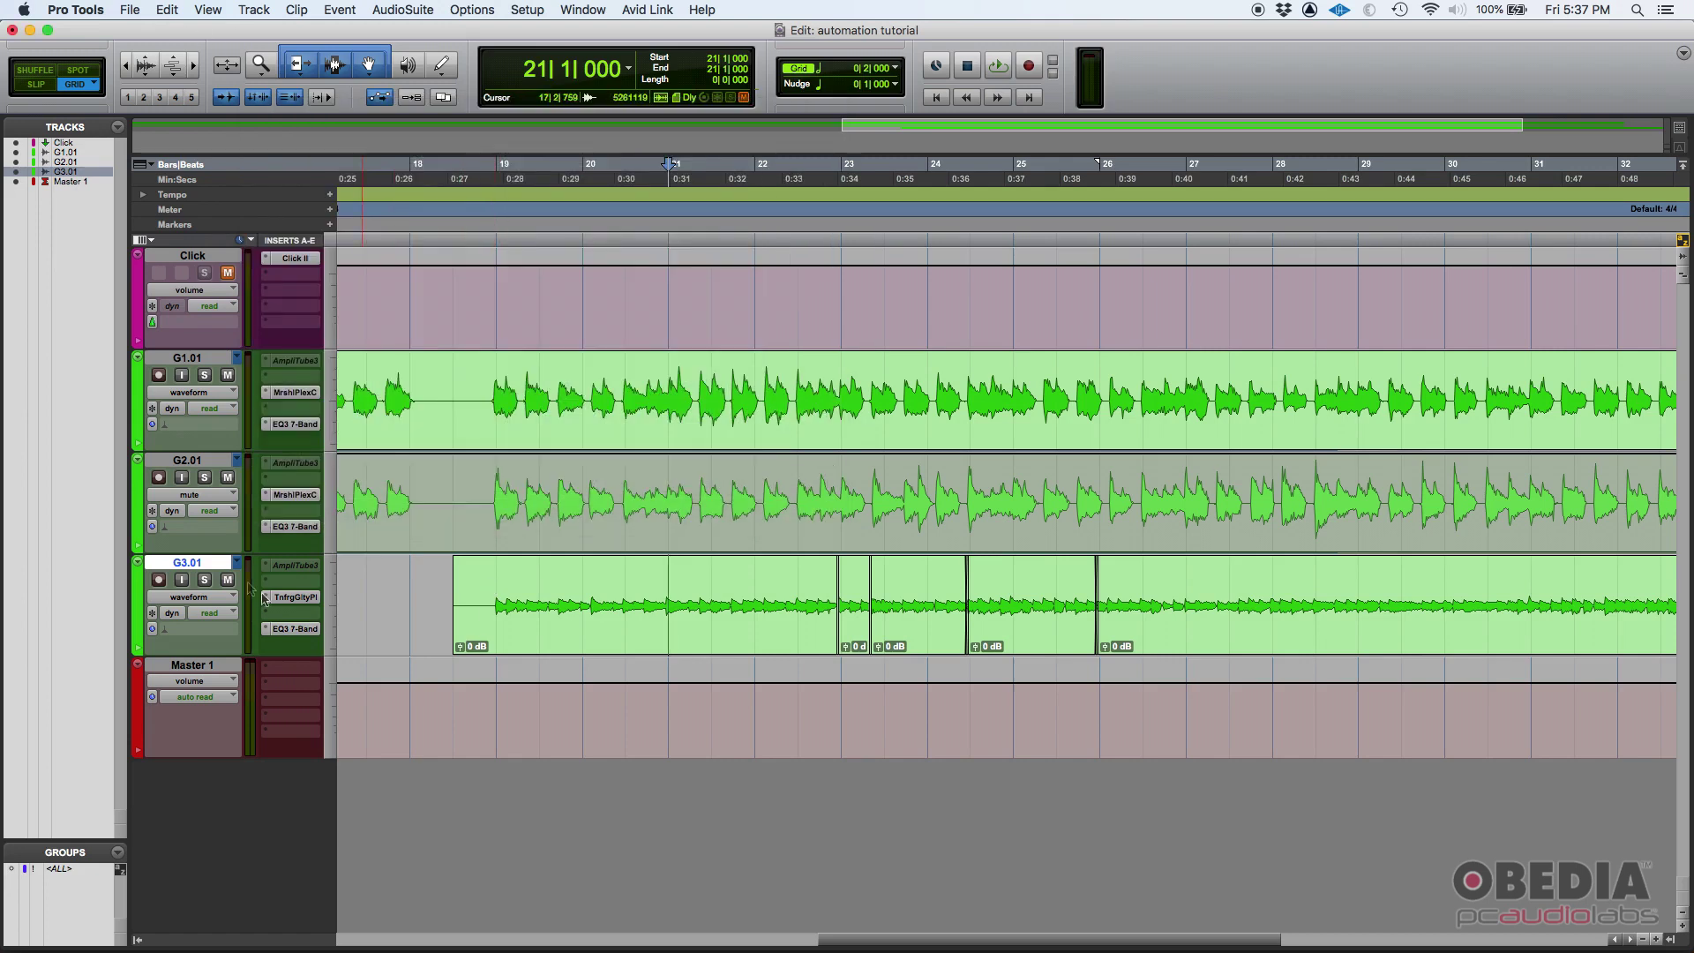
Step: Audition the track by playing from bar 19
{"action": "left_click", "coordinate": [496, 584]}
{"action": "key", "text": "space"}
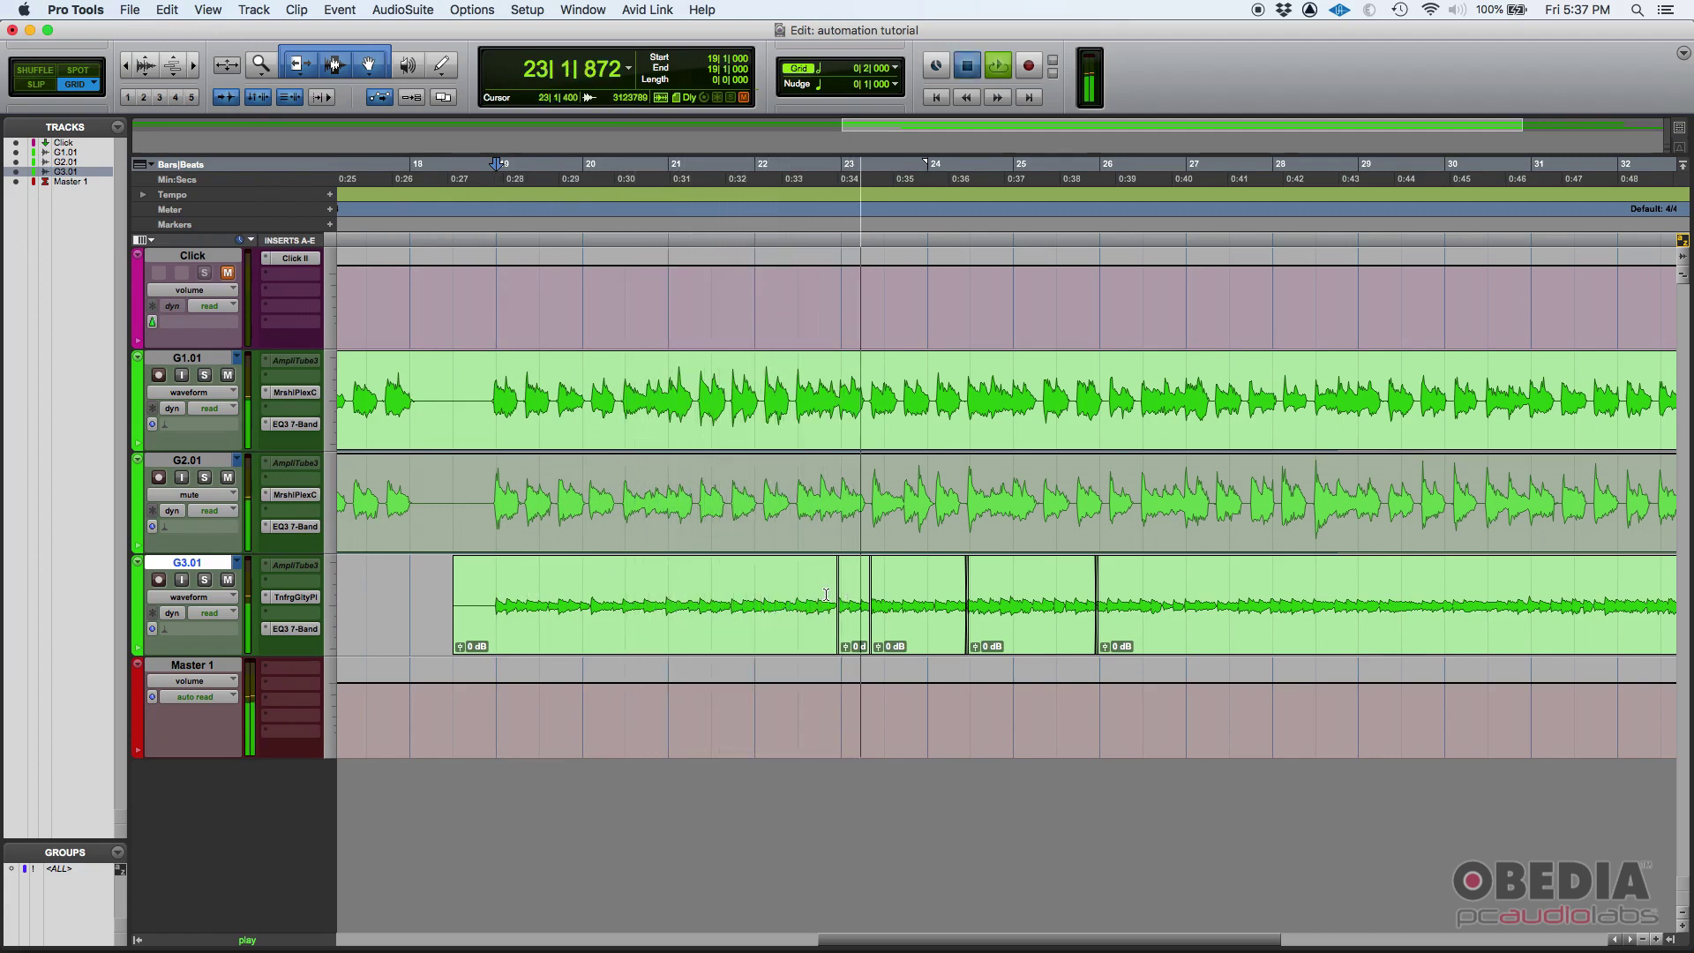
{"action": "key", "text": "space"}
Step: Reopen the EQ3 window and audition playback with the +12 dB mid band enabled
{"action": "left_click", "coordinate": [282, 629]}
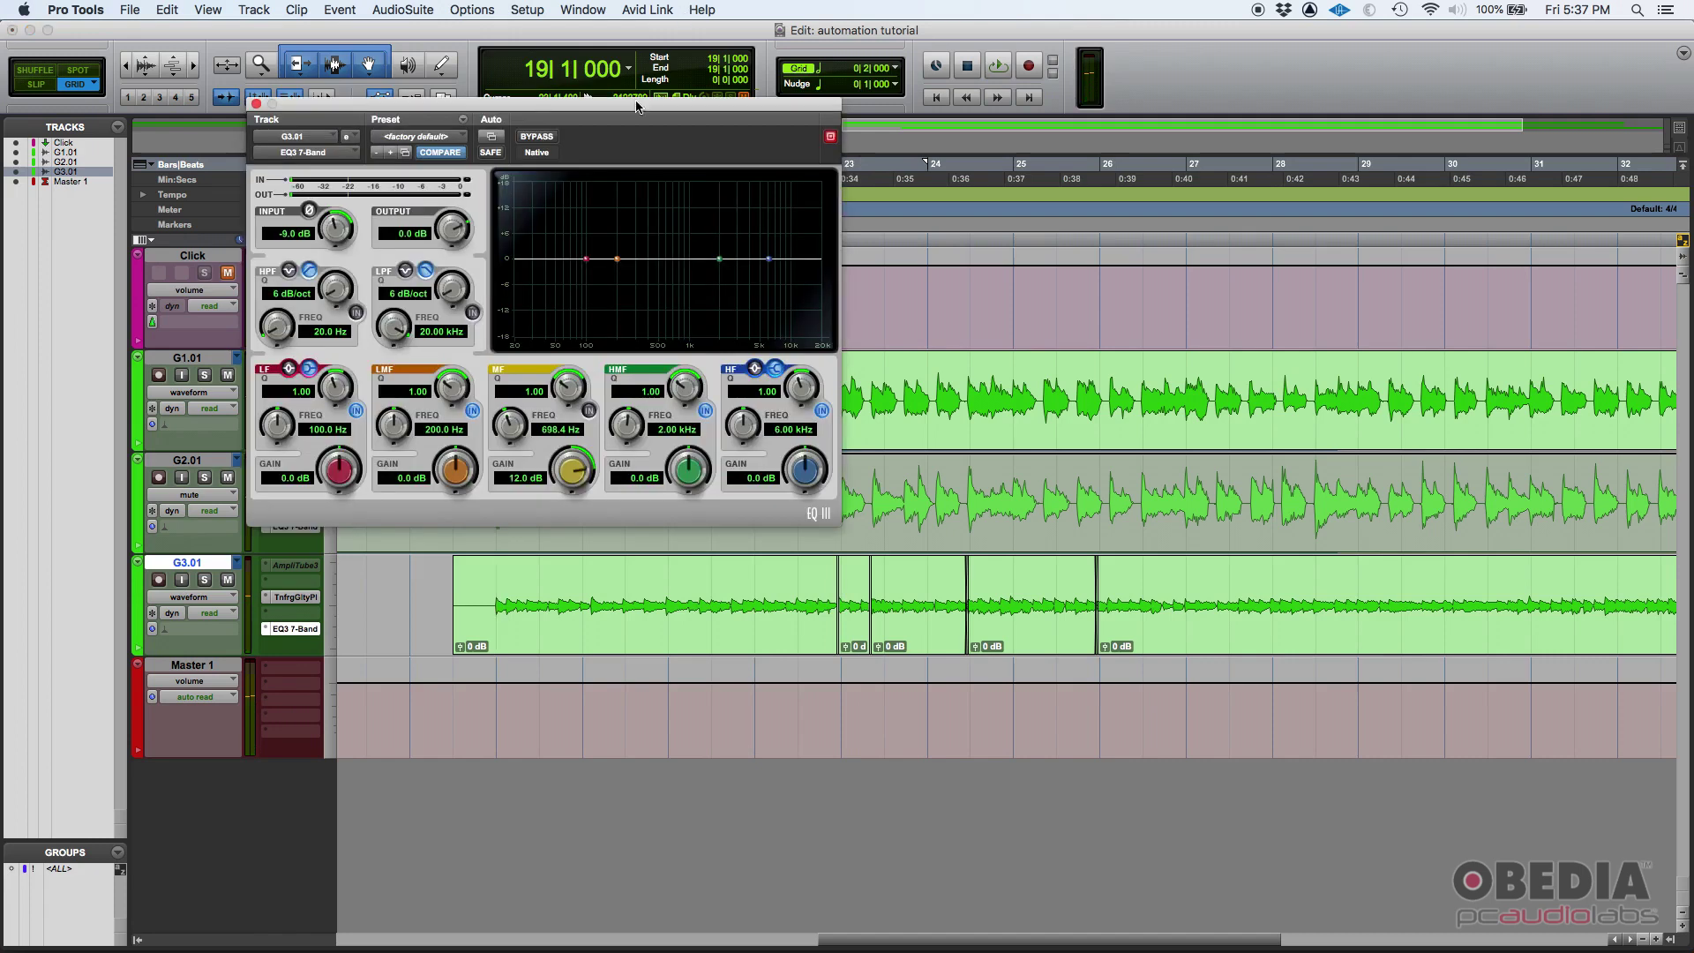
{"action": "left_click_drag", "start_coordinate": [637, 107], "coordinate": [550, 51]}
{"action": "key", "text": "space"}
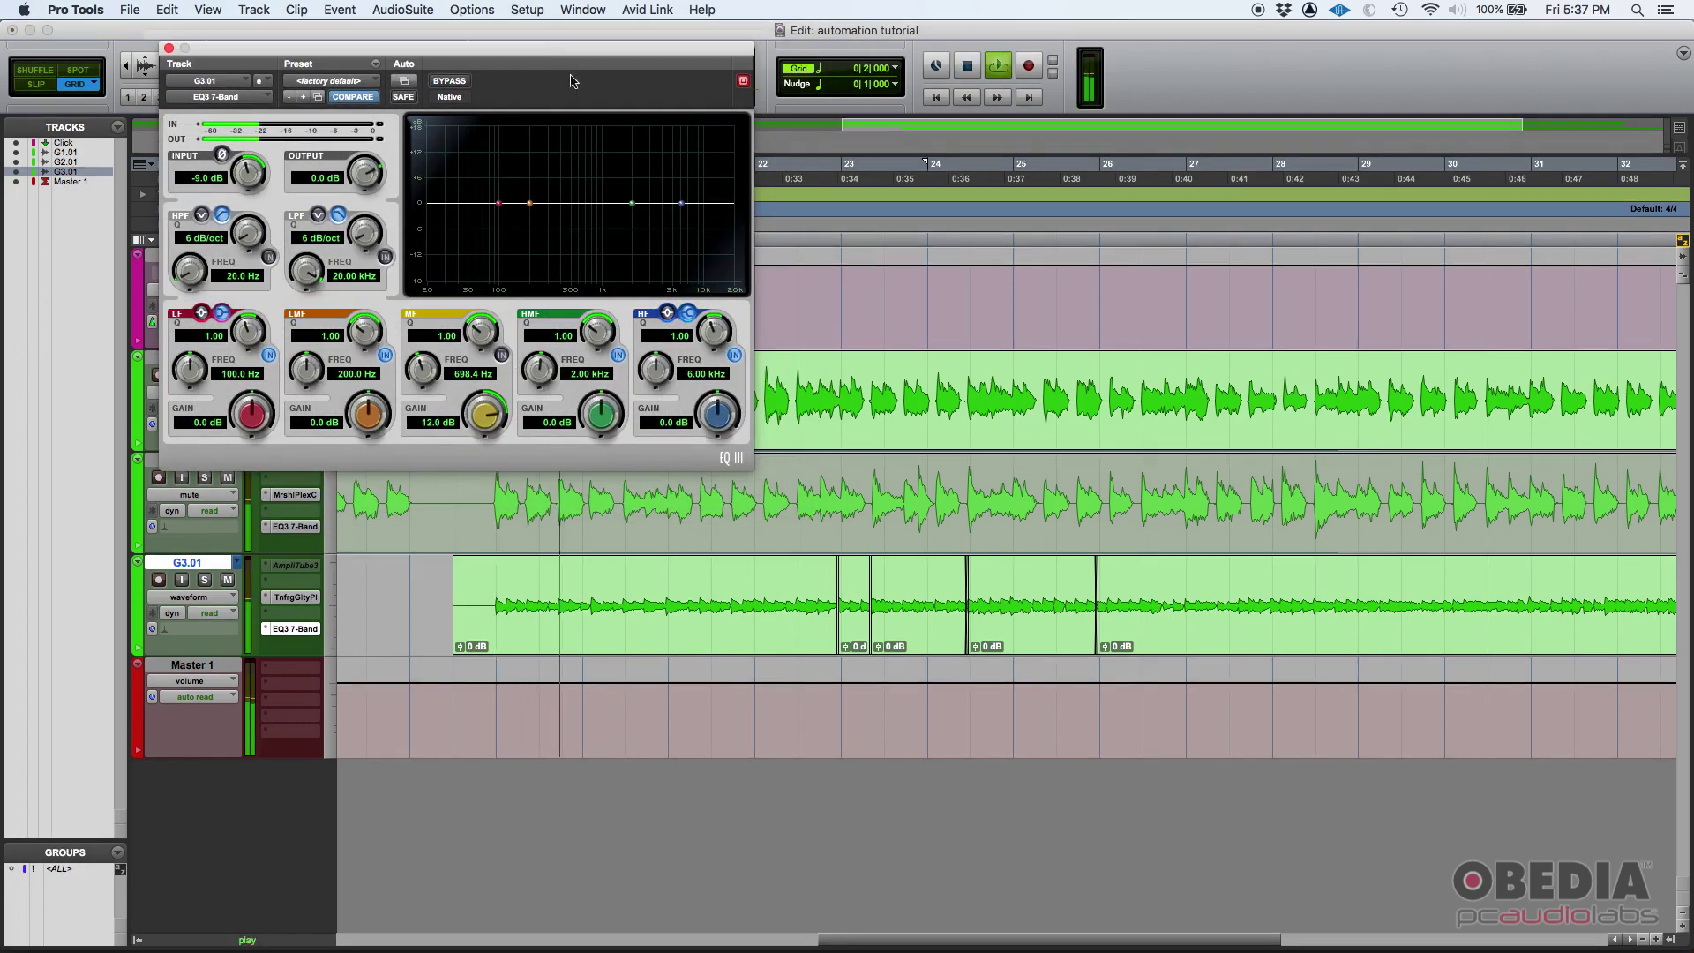
{"action": "left_click_drag", "start_coordinate": [571, 81], "coordinate": [489, 180]}
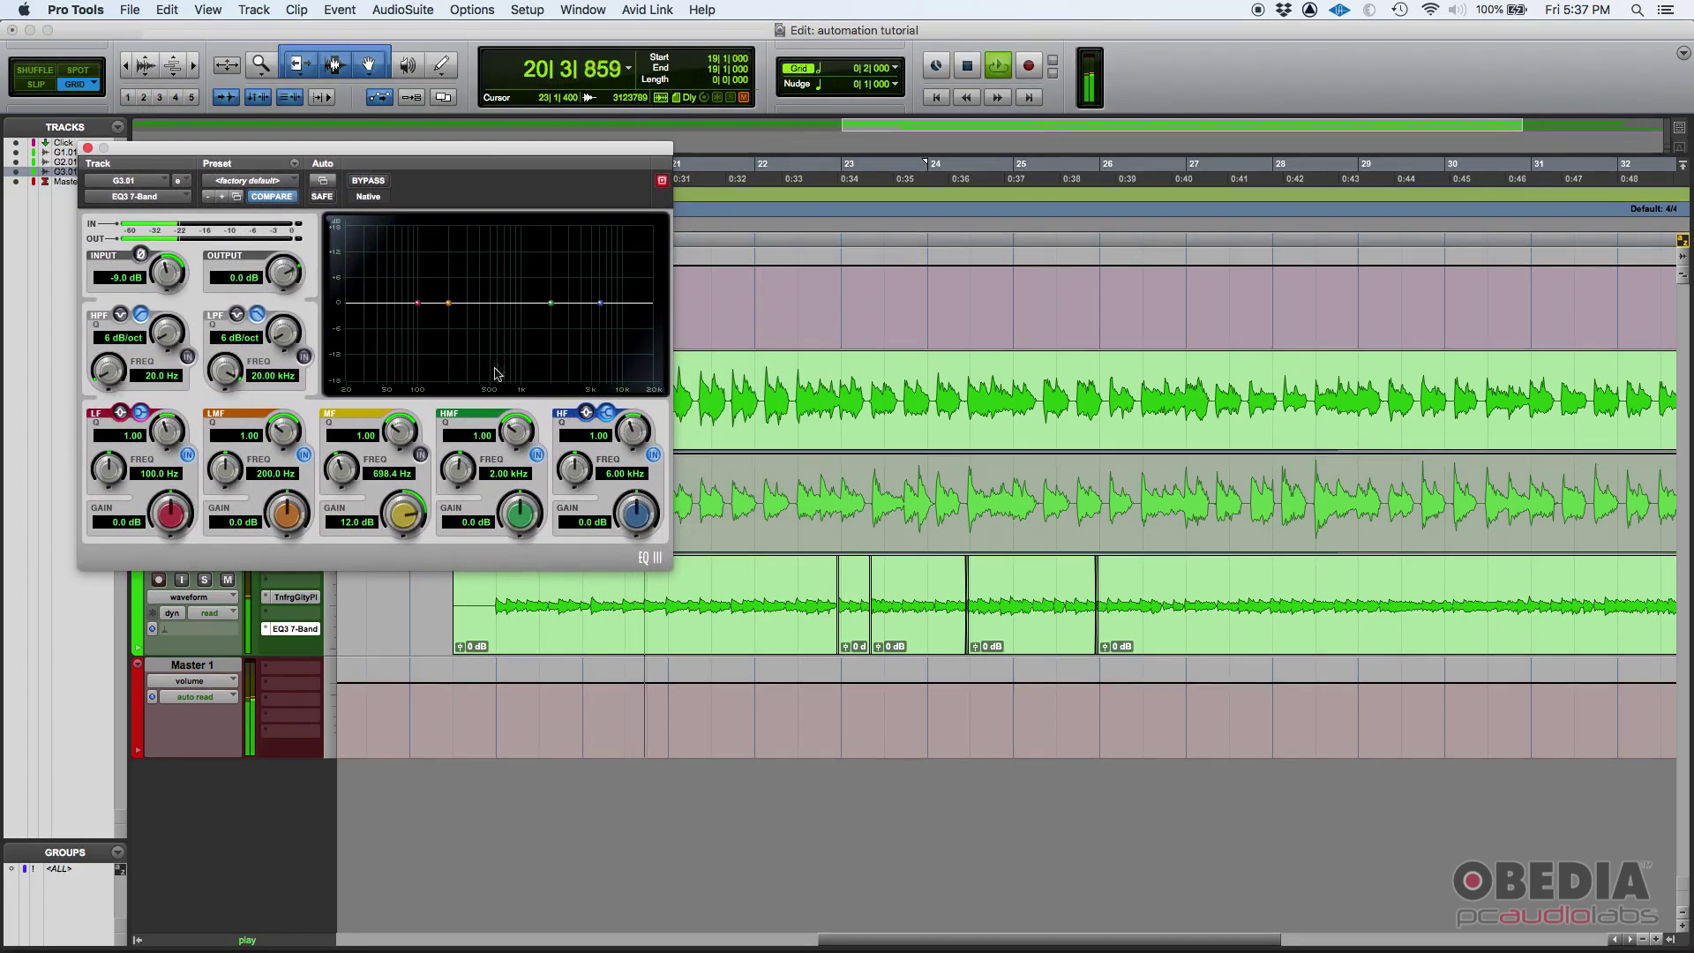
{"action": "left_click", "coordinate": [421, 456]}
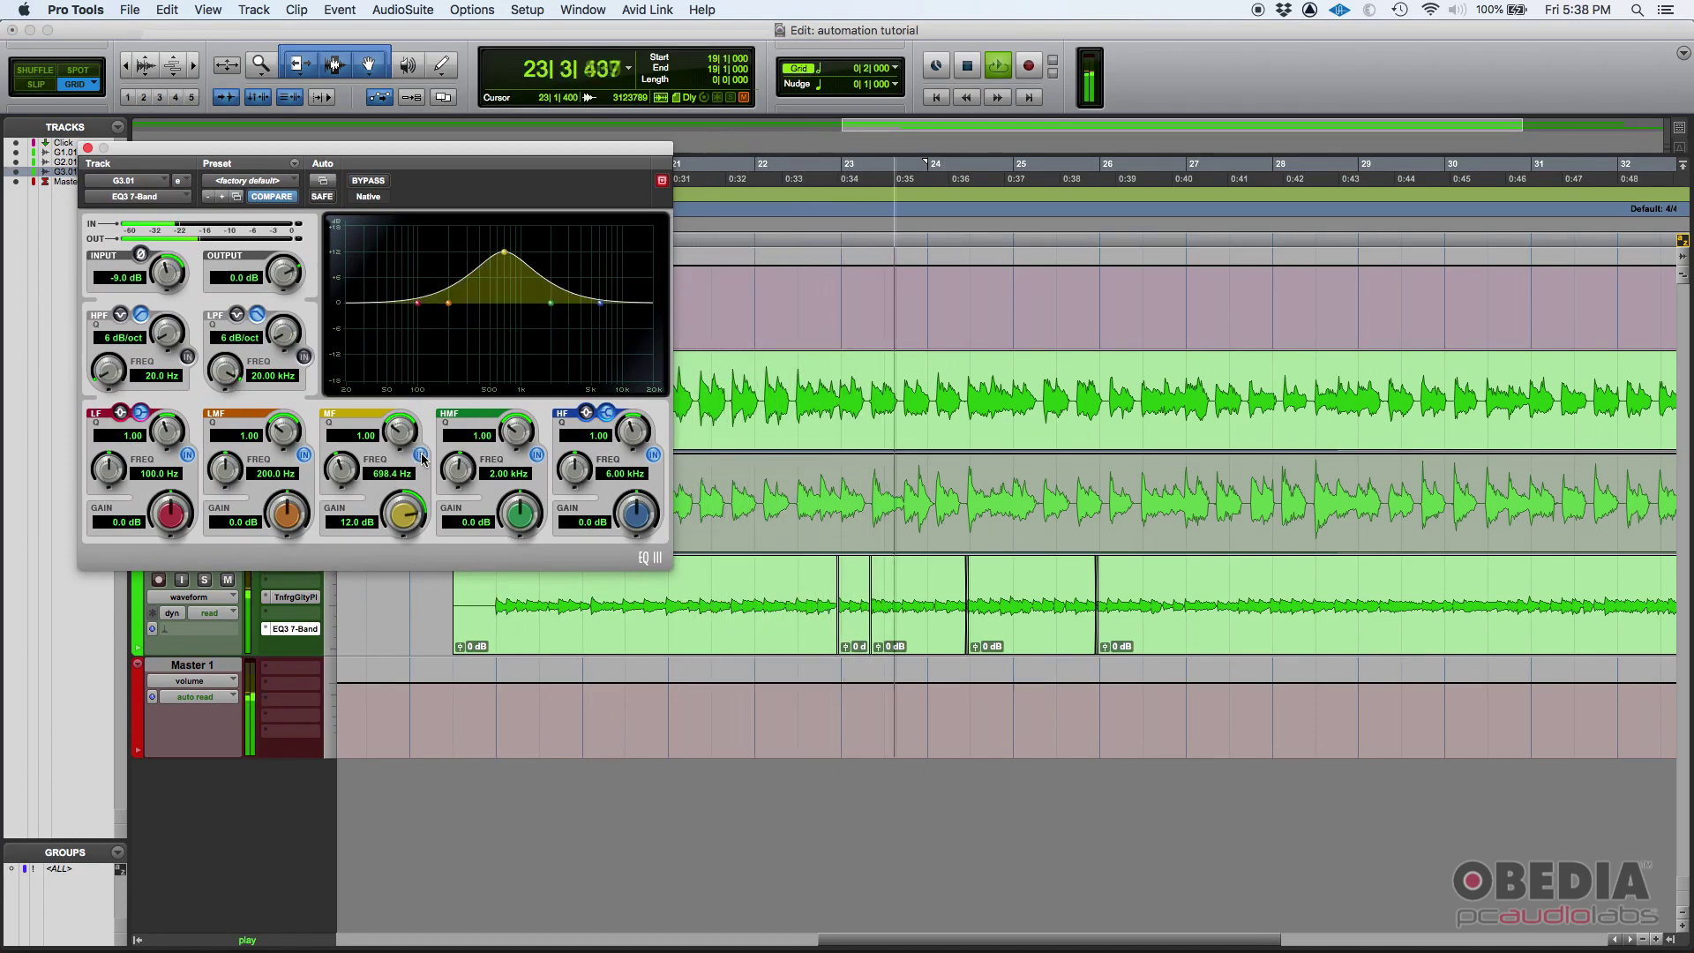
{"action": "key", "text": "space"}
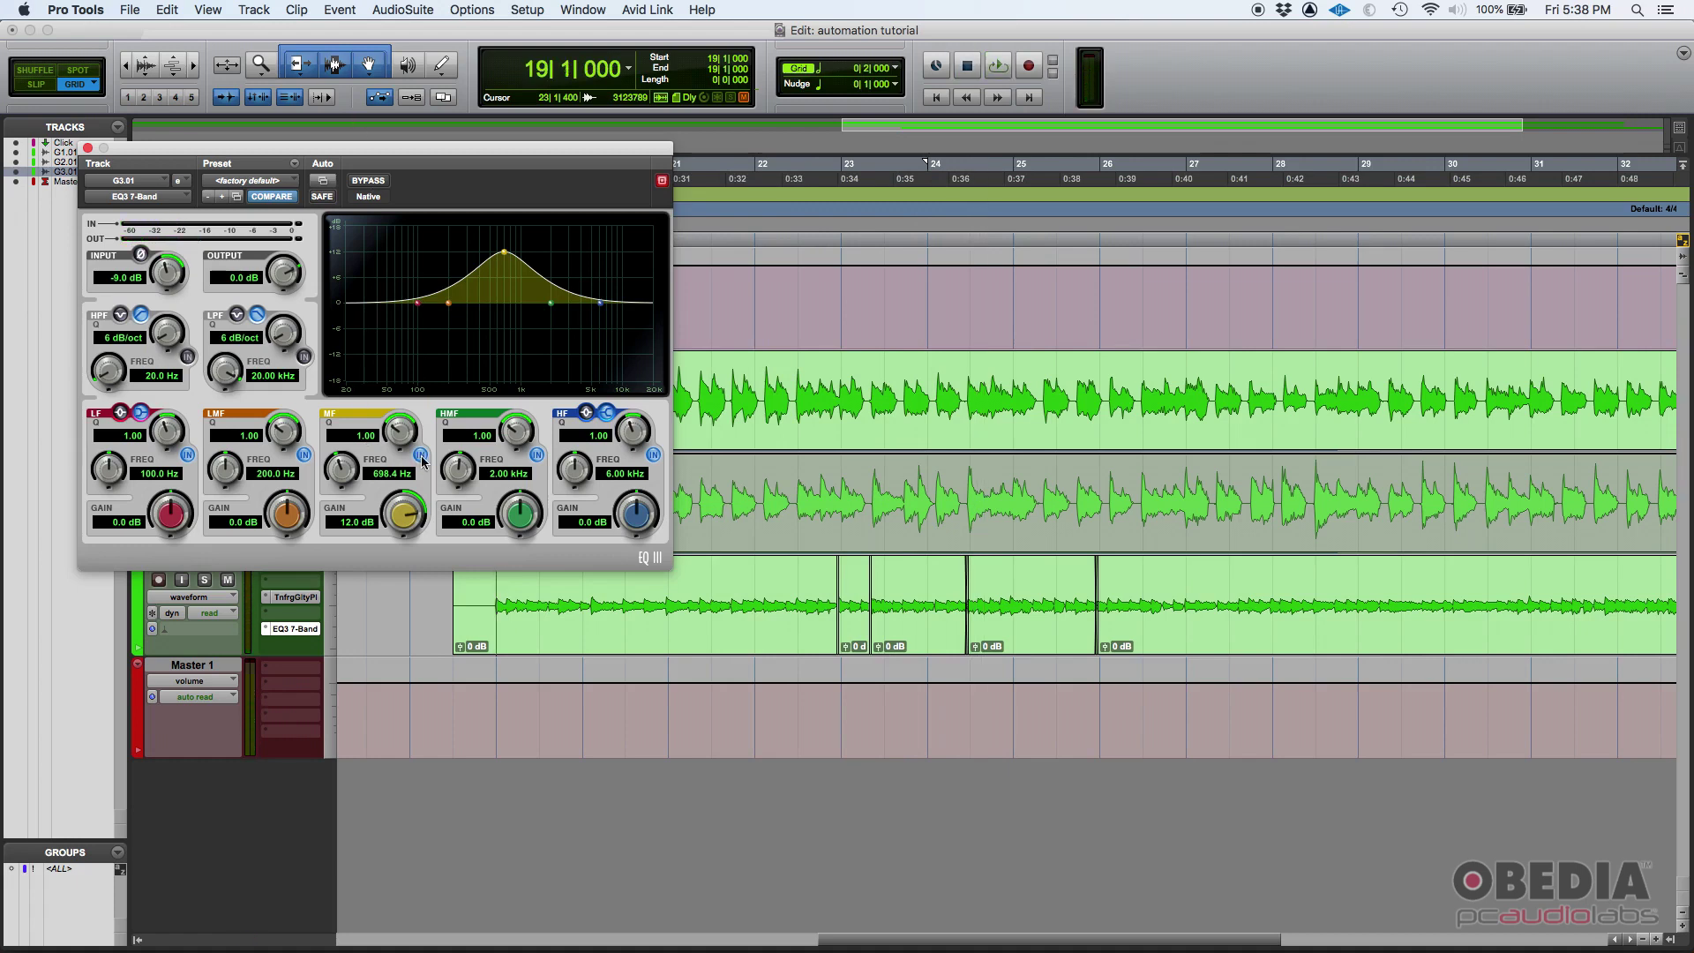
Step: Compare the mid band on and off, leave it off, and close the EQ window
{"action": "left_click", "coordinate": [421, 455]}
{"action": "left_click", "coordinate": [421, 455]}
{"action": "left_click", "coordinate": [421, 455]}
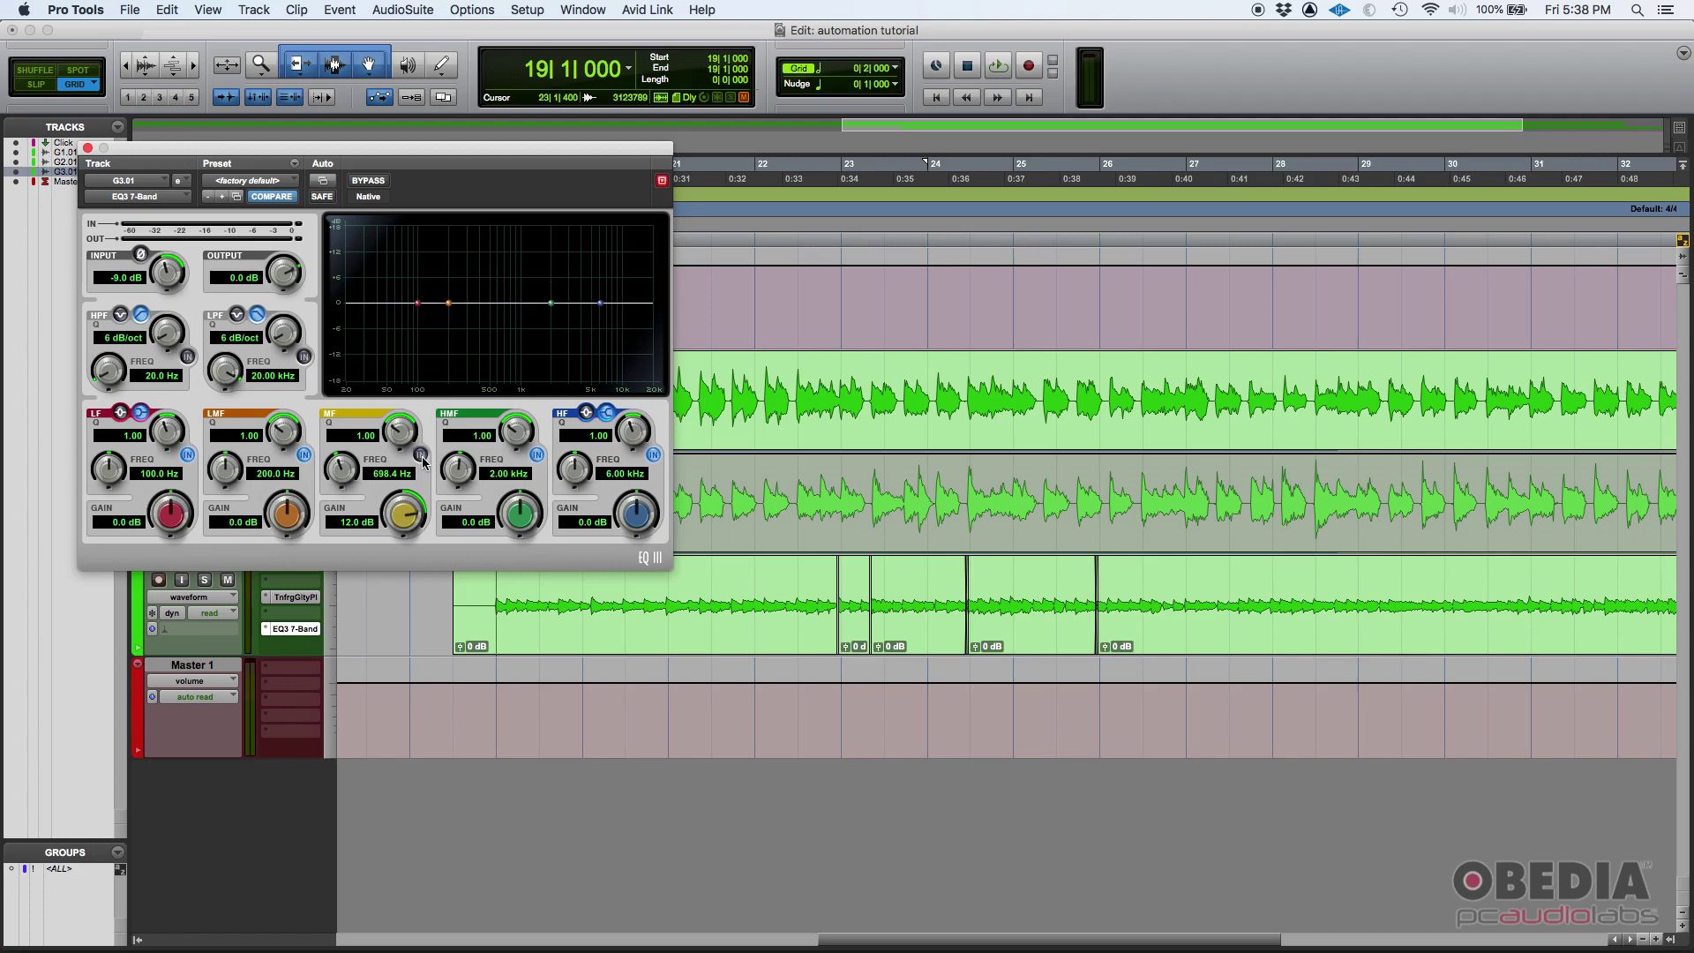
{"action": "left_click", "coordinate": [421, 455]}
{"action": "left_click", "coordinate": [421, 455]}
{"action": "left_click", "coordinate": [421, 455]}
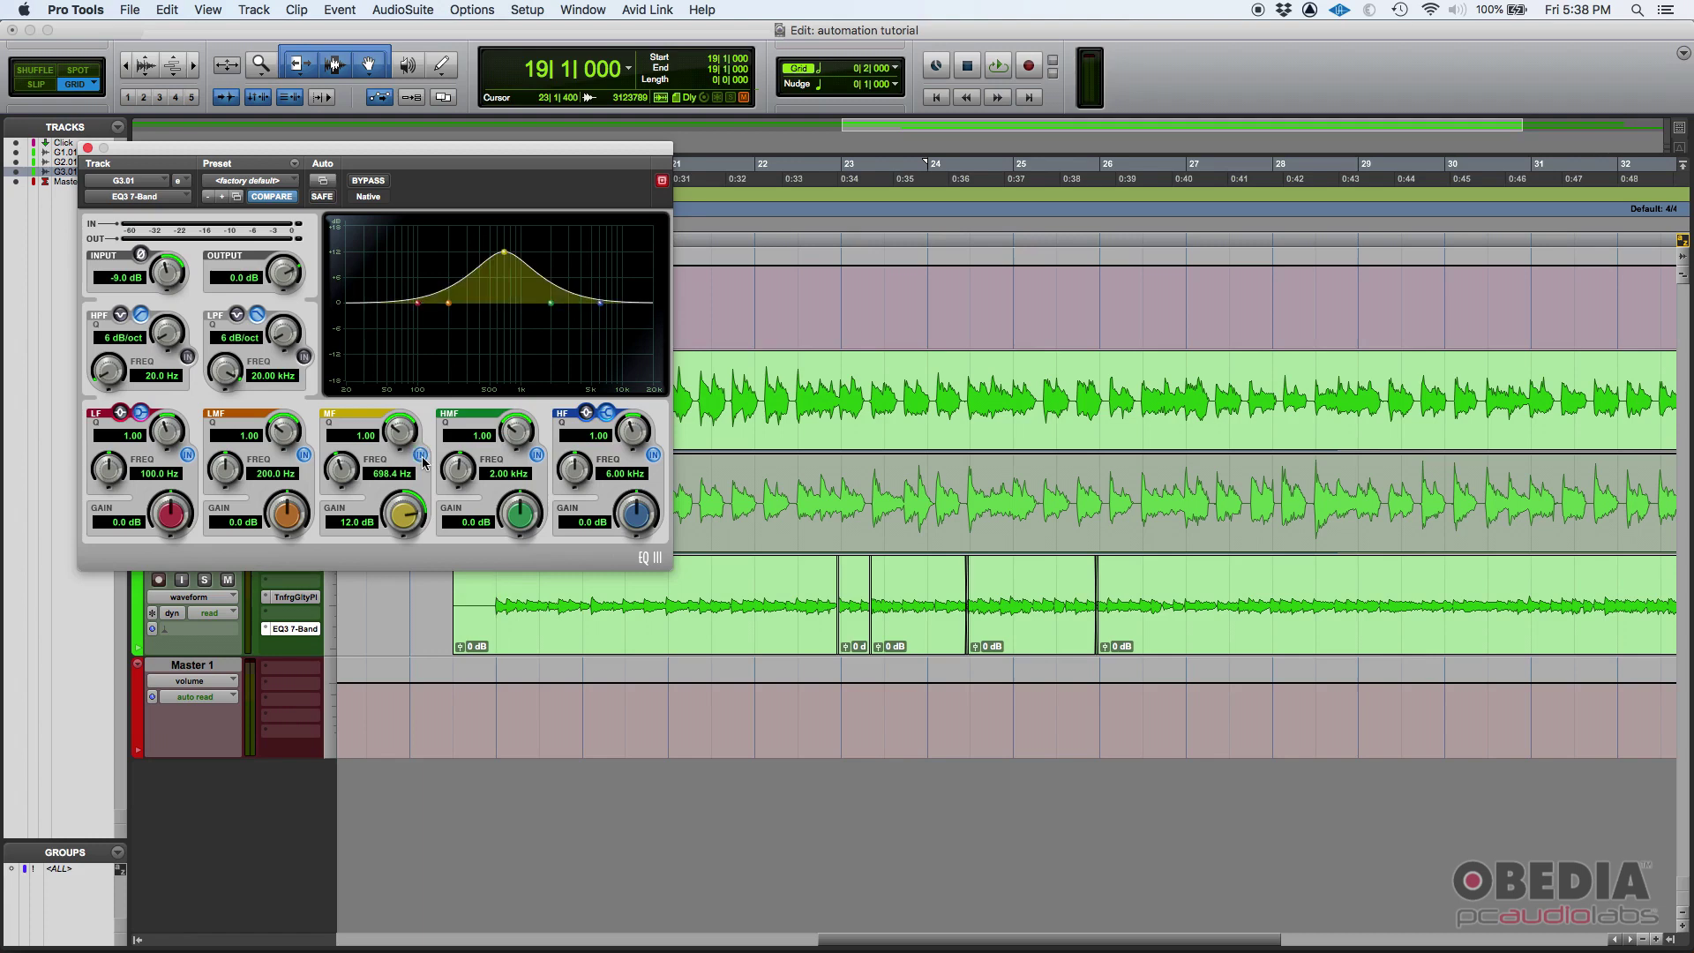
{"action": "left_click", "coordinate": [421, 455]}
{"action": "left_click", "coordinate": [420, 455]}
{"action": "left_click", "coordinate": [420, 455]}
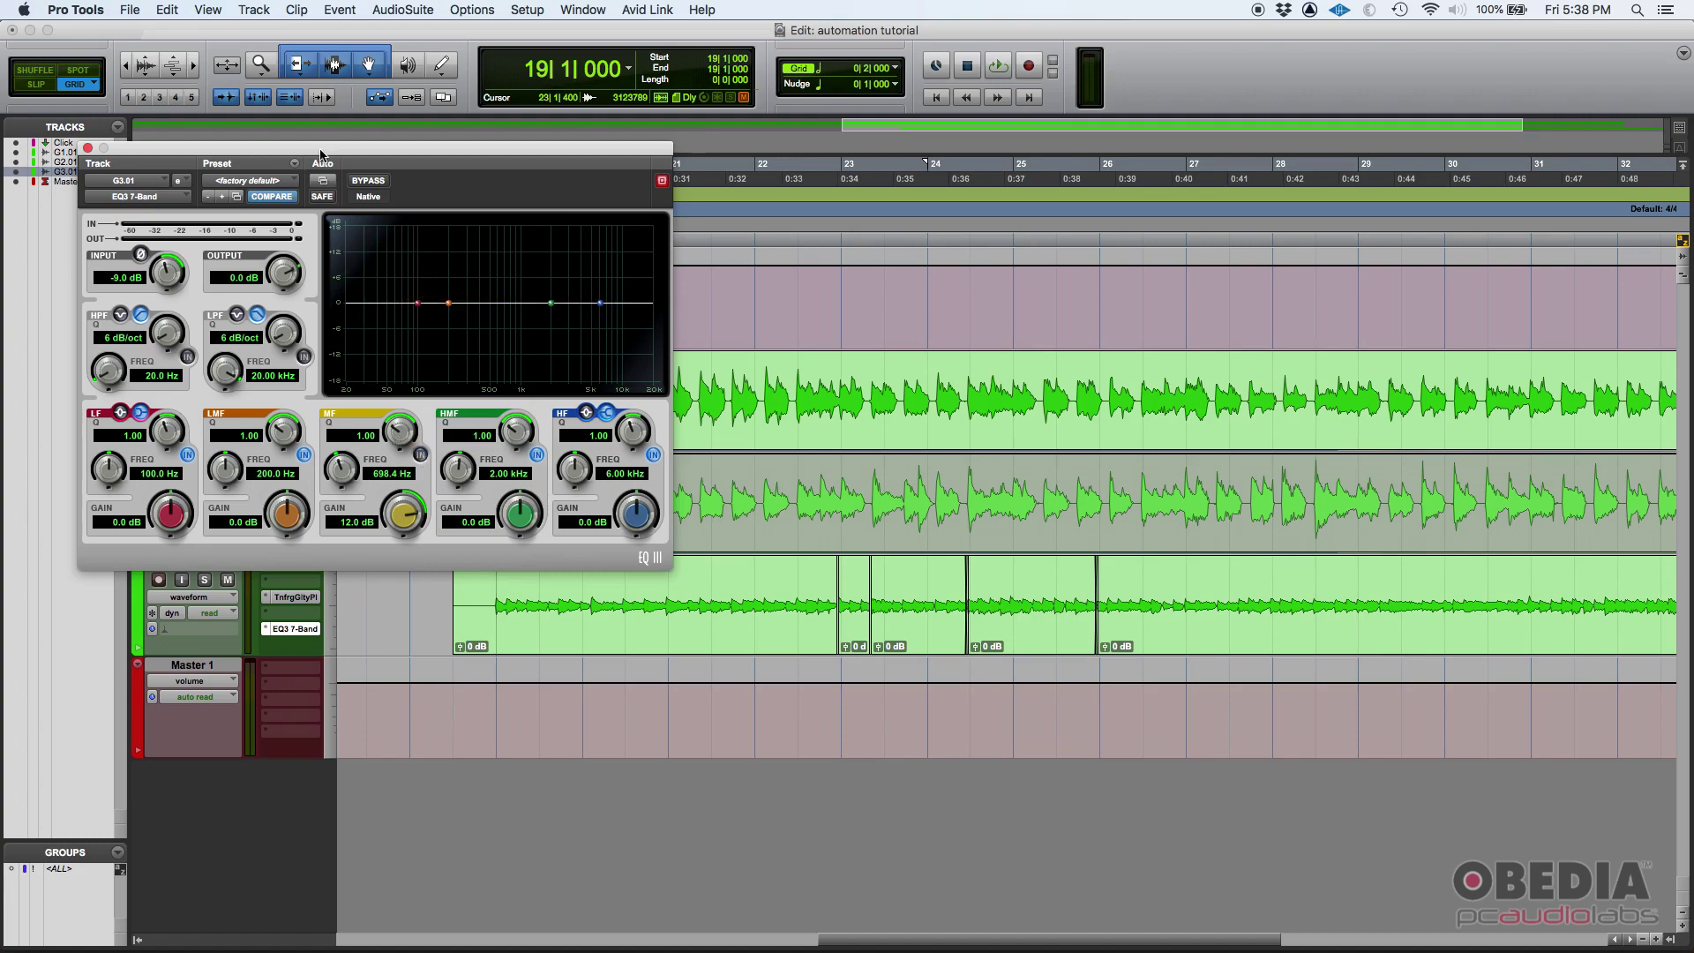
{"action": "left_click_drag", "start_coordinate": [321, 155], "coordinate": [610, 245]}
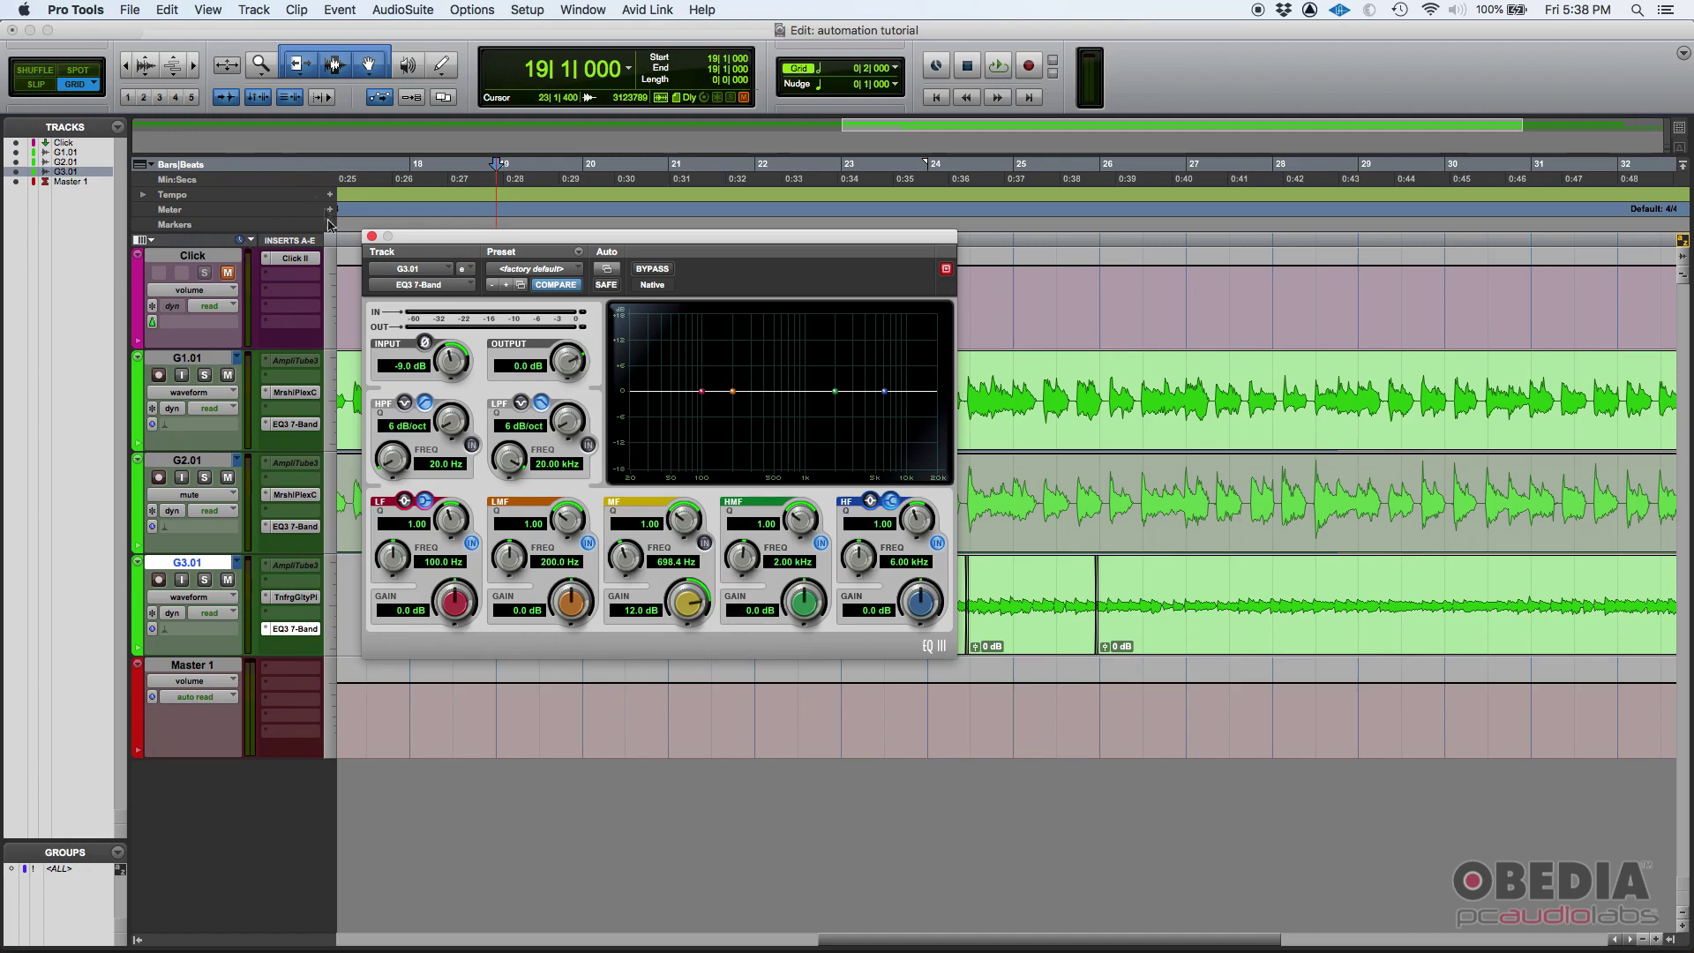
{"action": "left_click", "coordinate": [371, 236]}
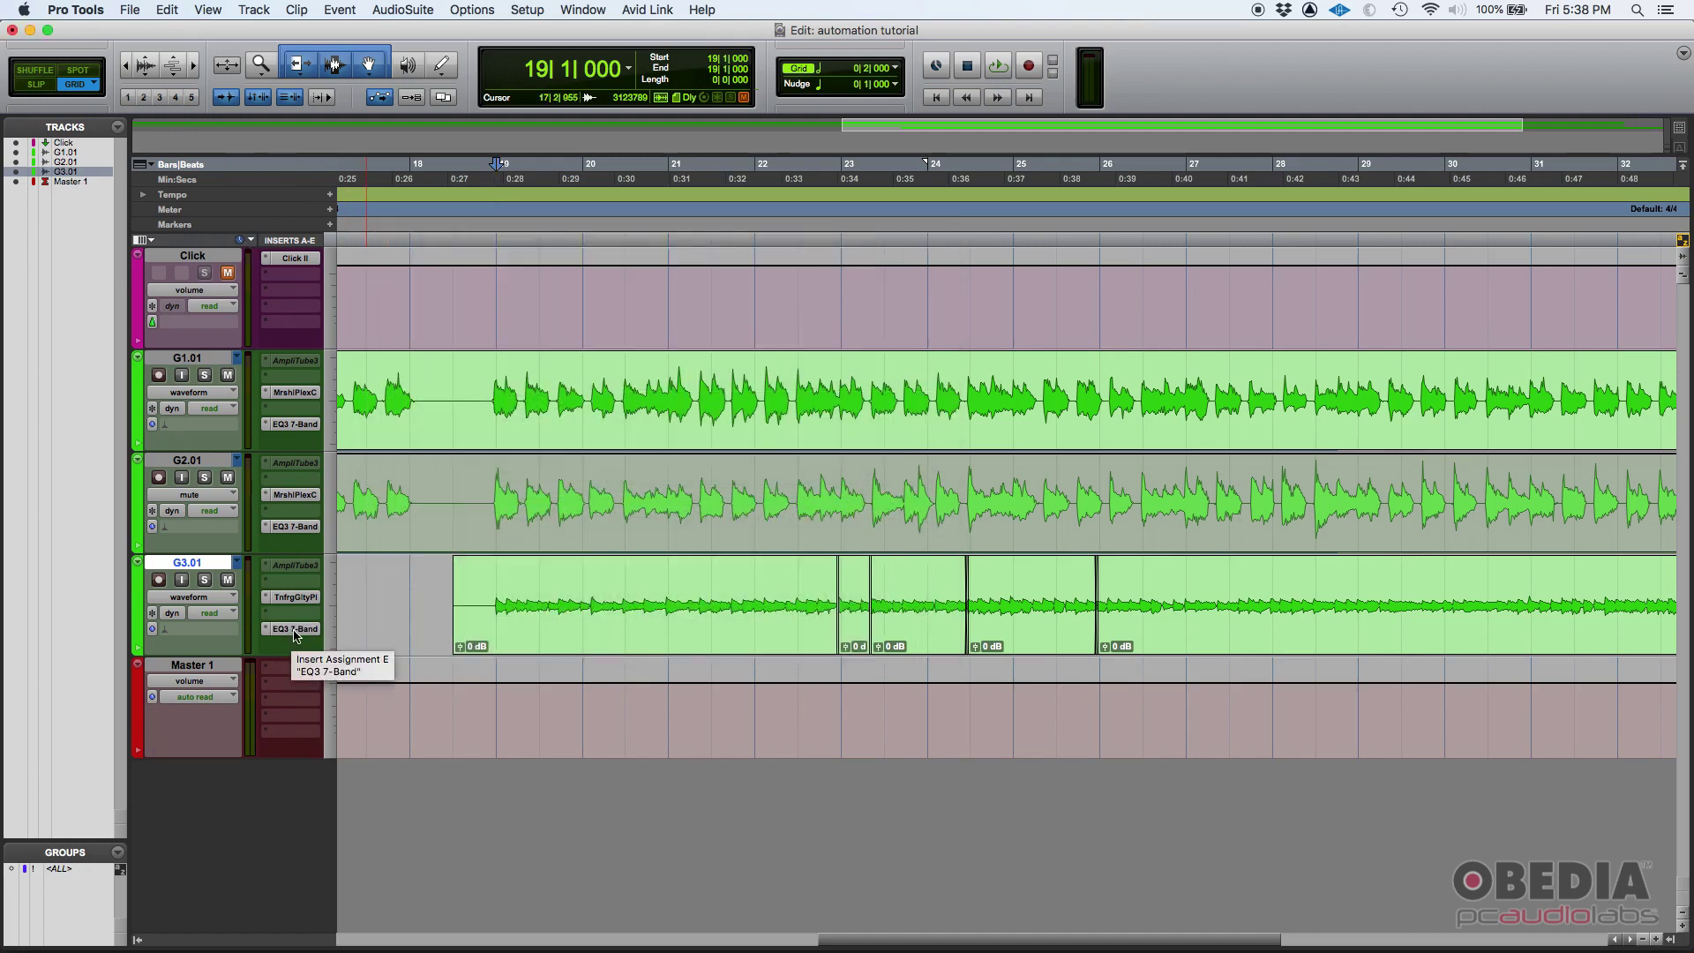
Step: Reopen G3.01's EQ3 7-Band and park its window at the upper right
{"action": "left_click", "coordinate": [295, 629]}
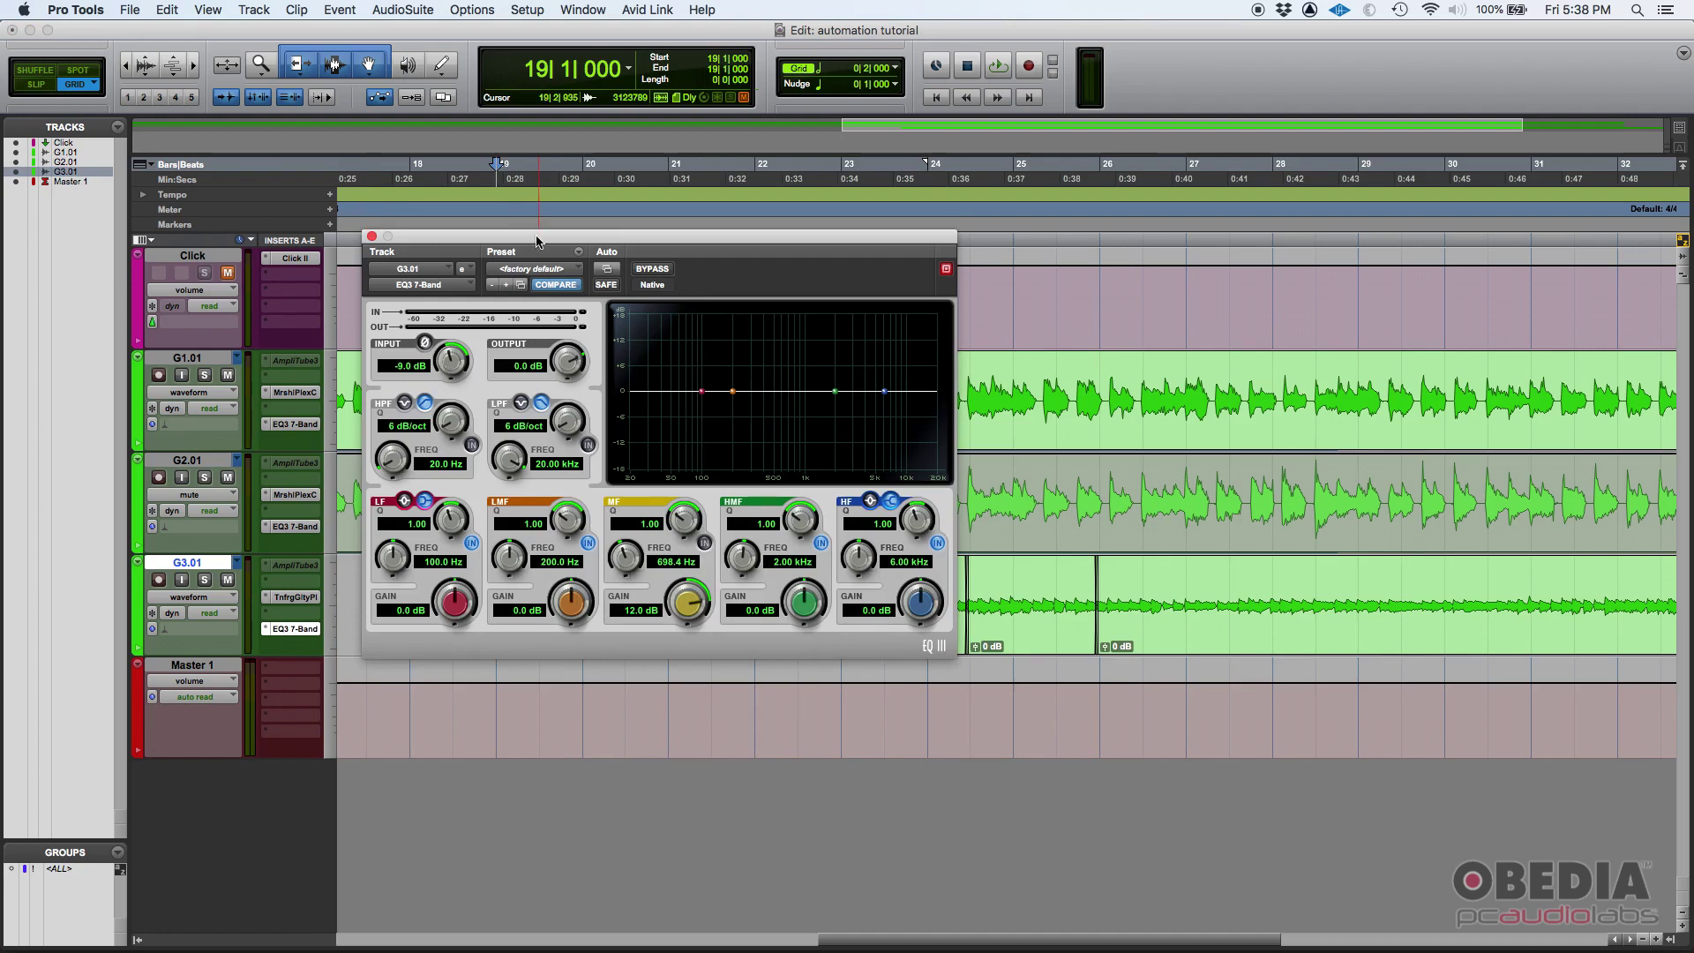
{"action": "left_click_drag", "start_coordinate": [536, 240], "coordinate": [1163, 126]}
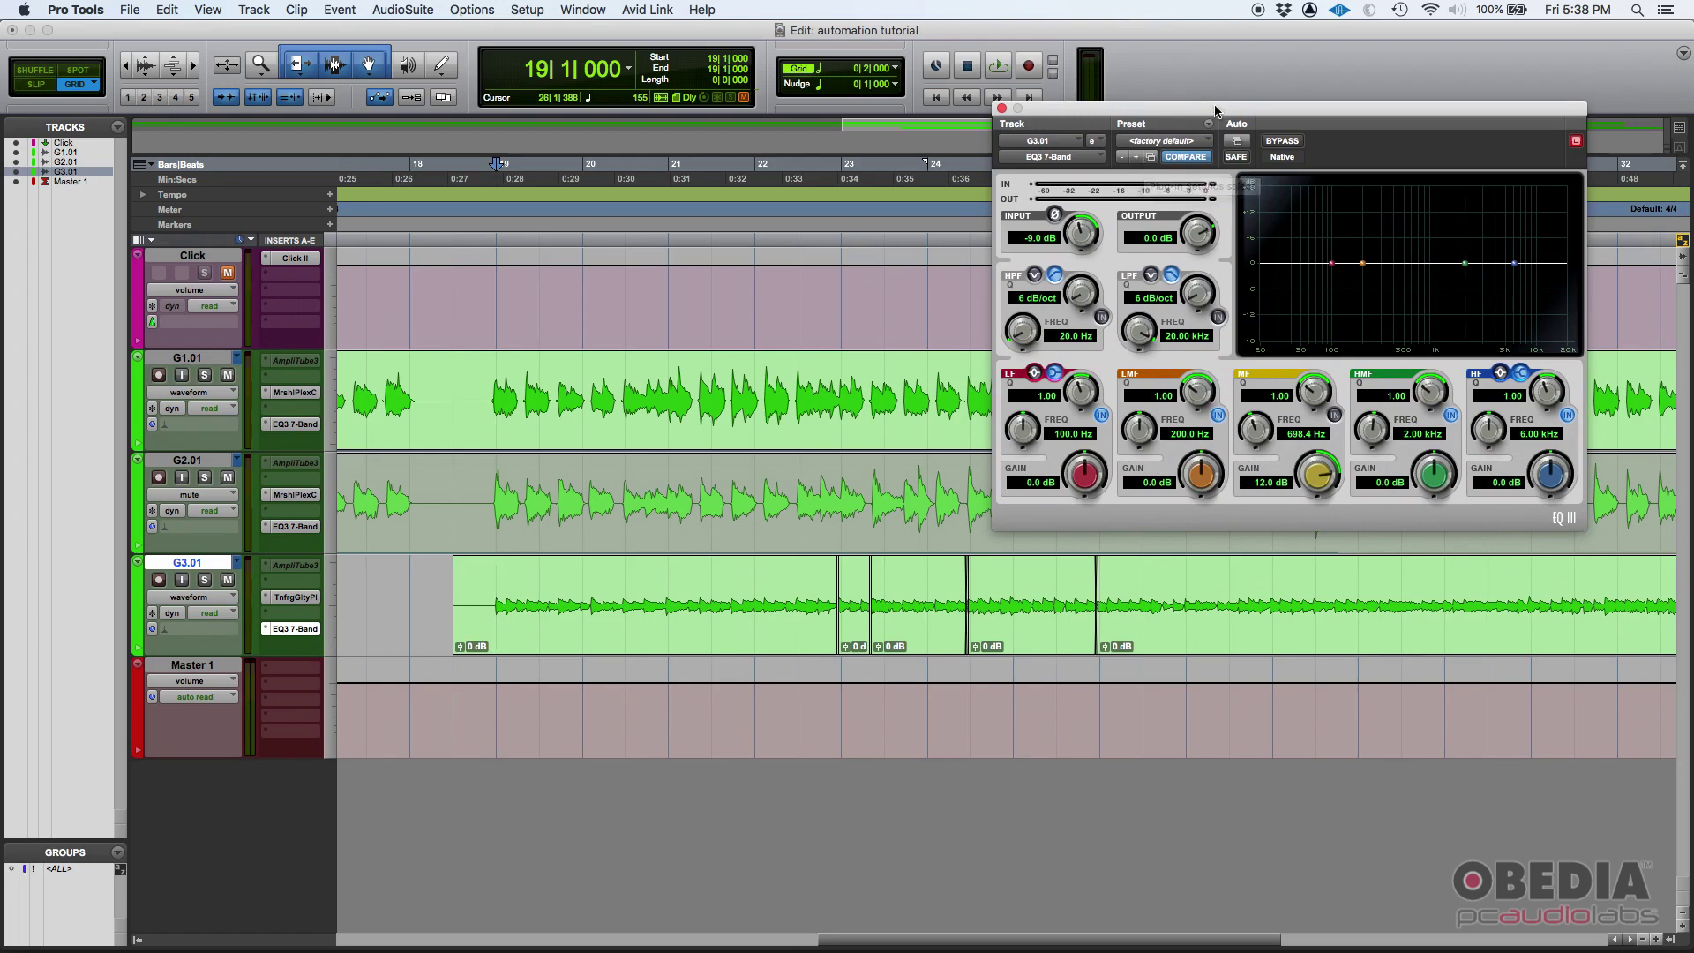
{"action": "left_click_drag", "start_coordinate": [1215, 109], "coordinate": [1212, 124]}
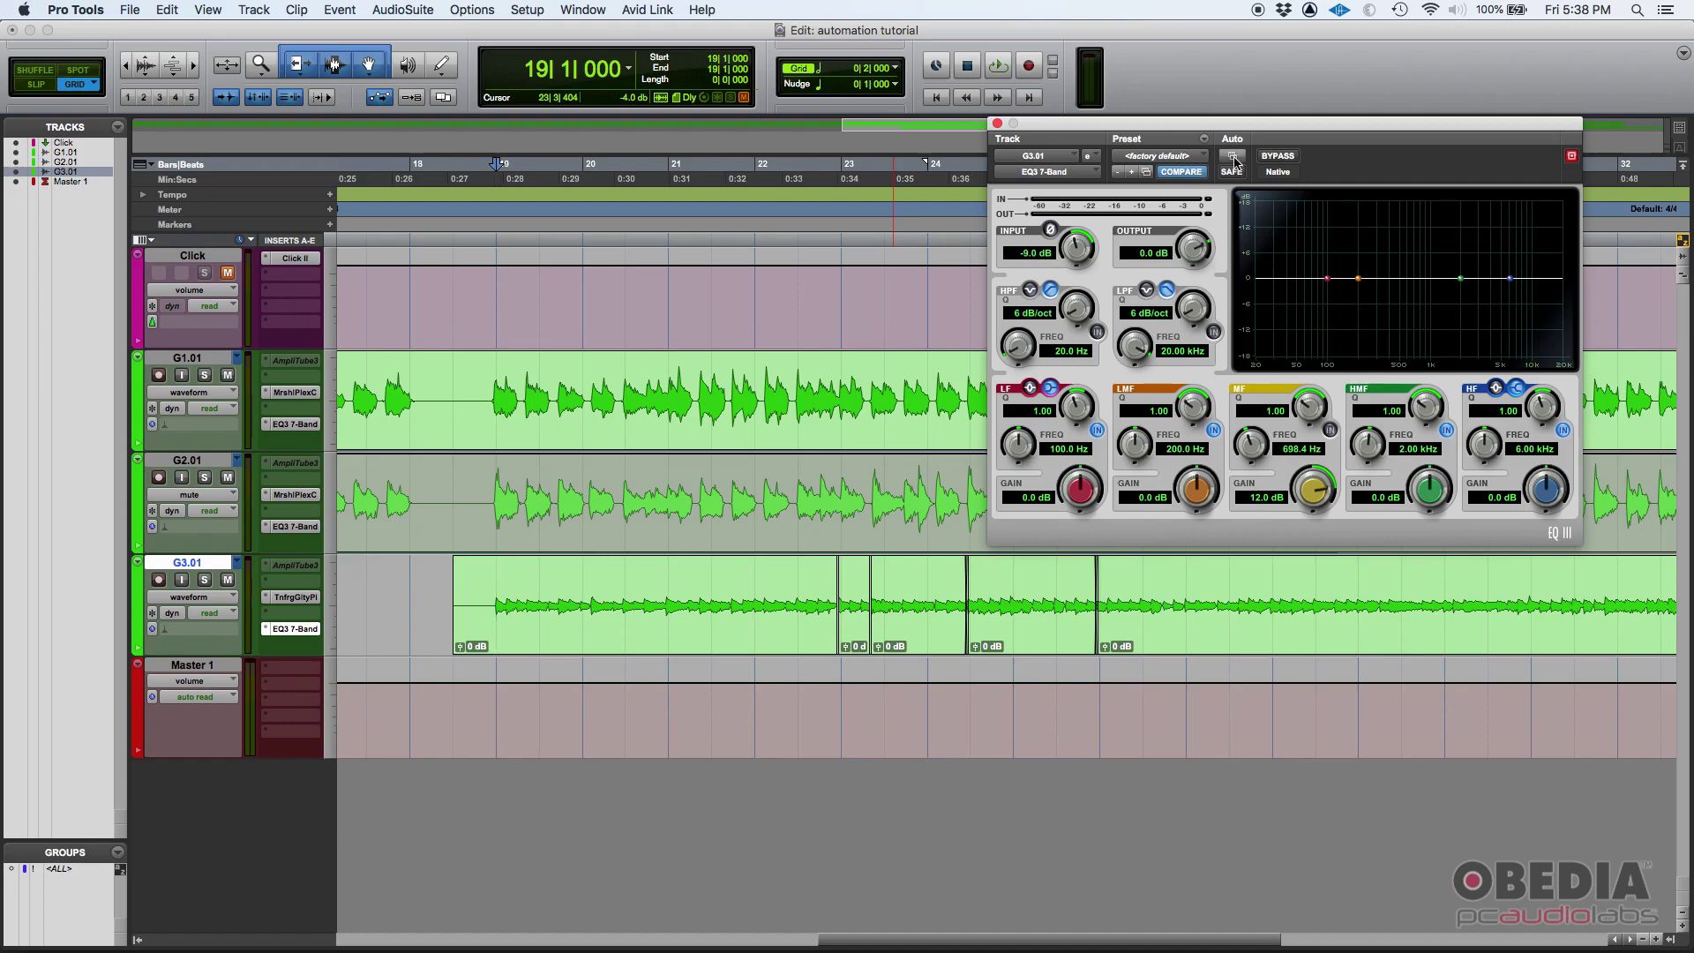
Step: Add the Mid Band Enable parameter to the plug-in's automated parameters and confirm with OK
{"action": "left_click", "coordinate": [1233, 159]}
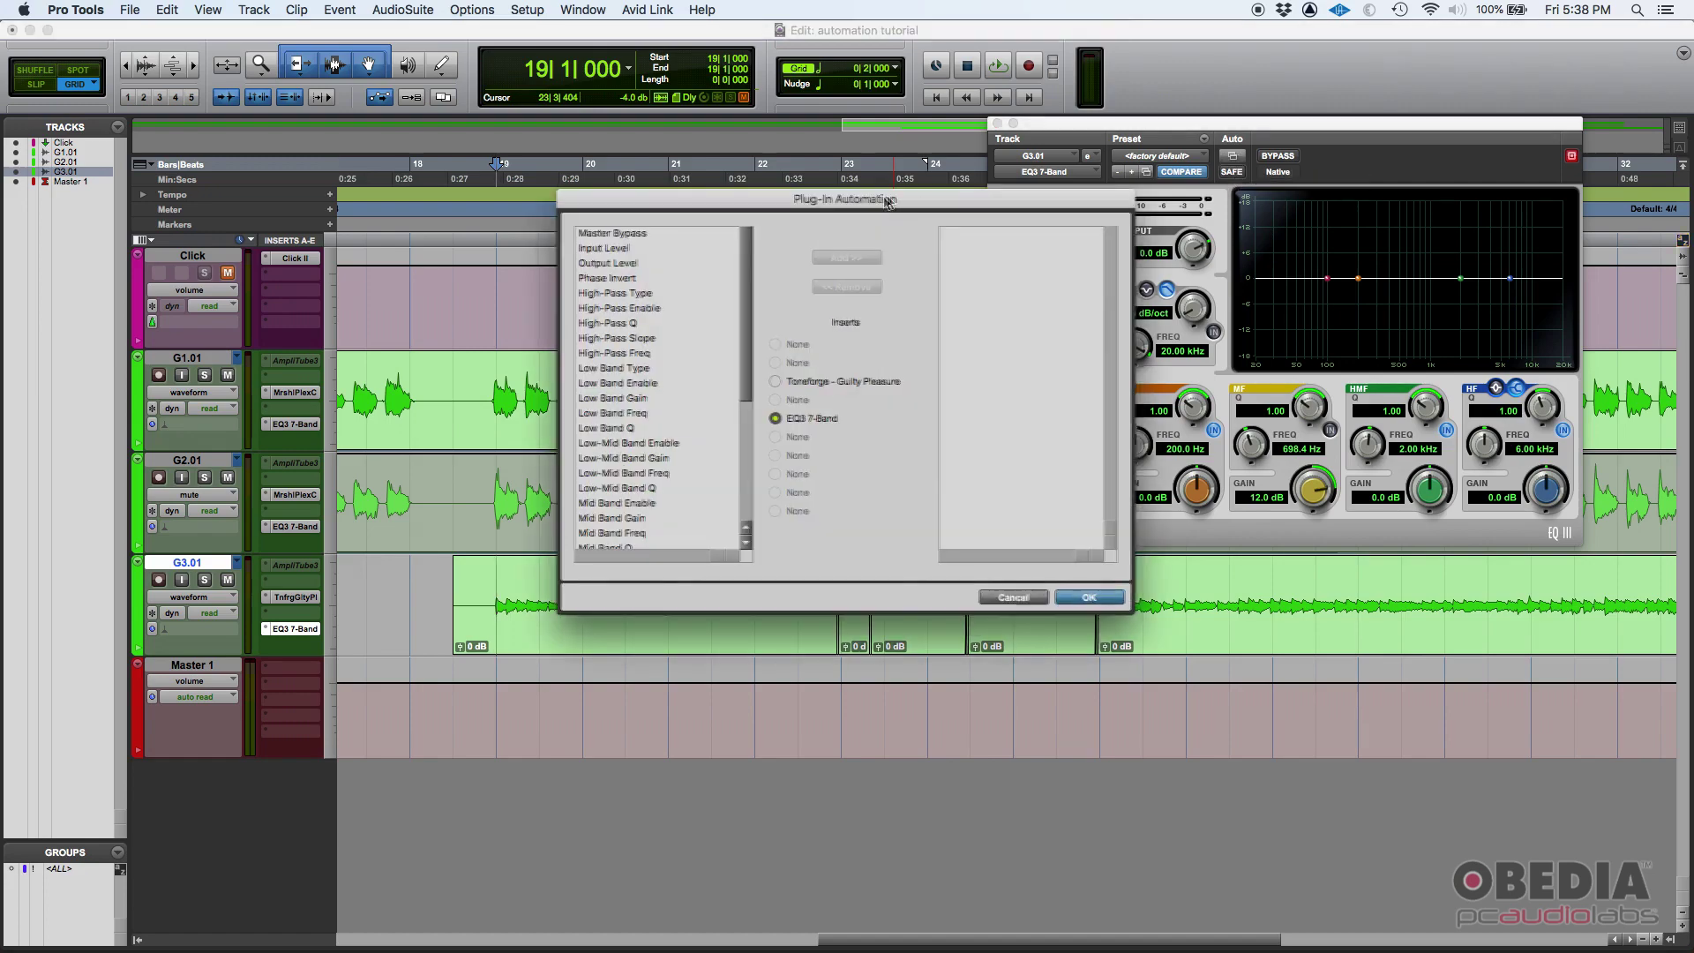
{"action": "left_click_drag", "start_coordinate": [890, 191], "coordinate": [687, 250]}
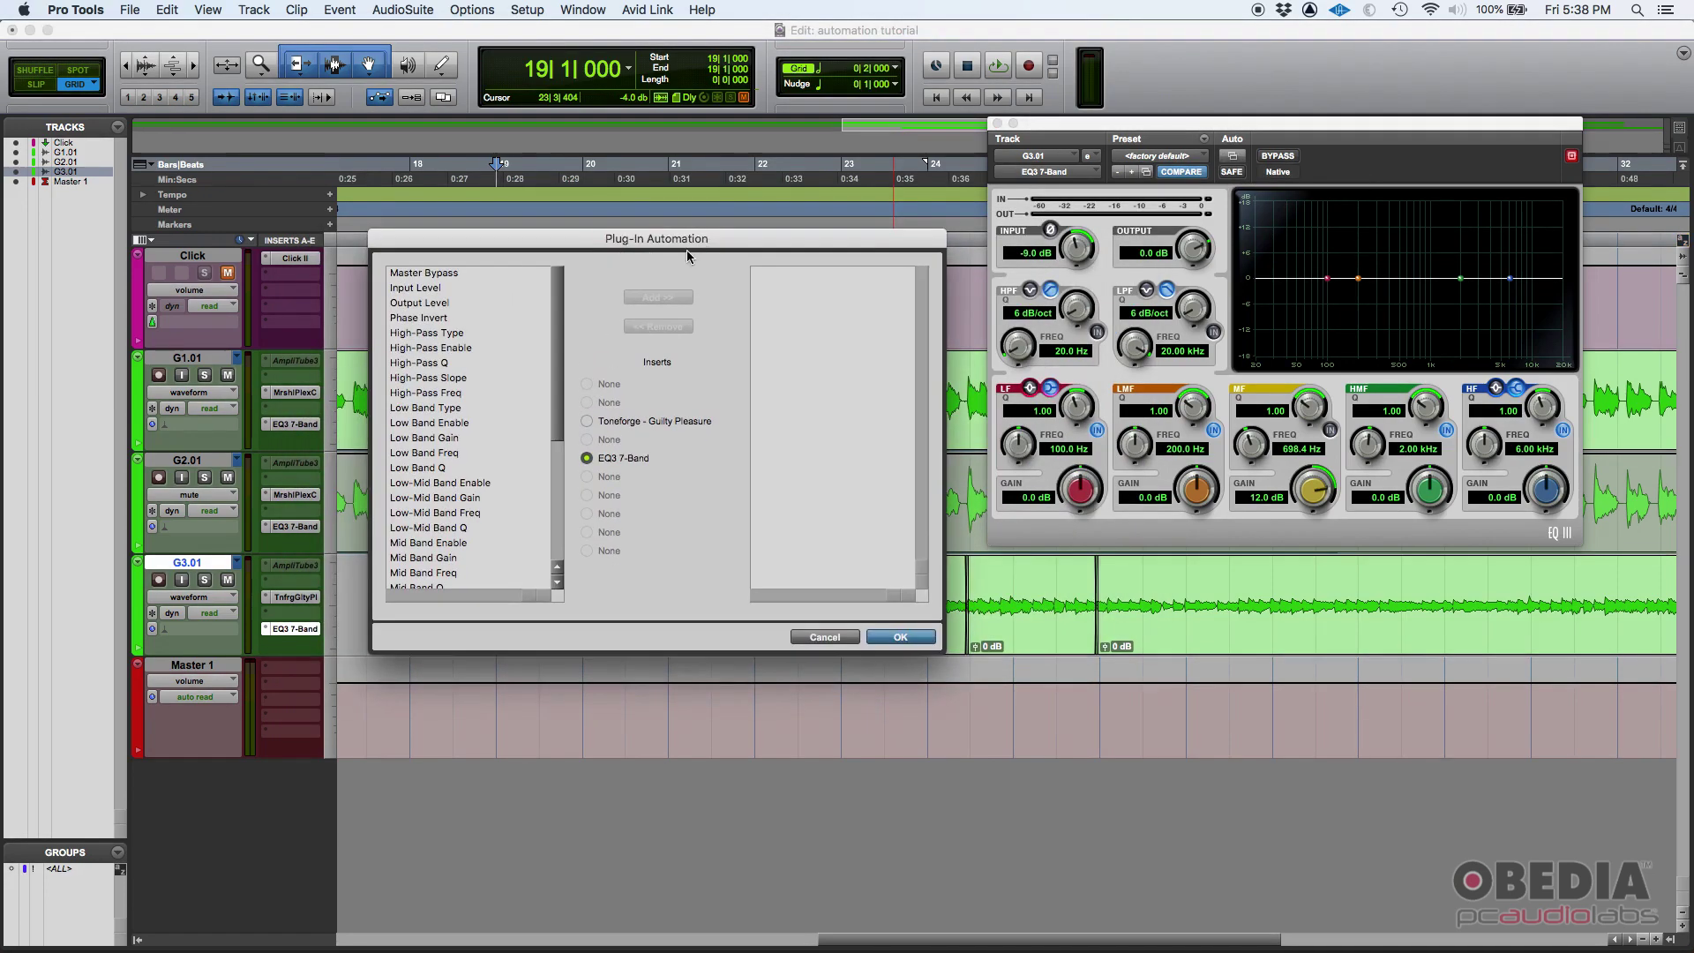
{"action": "scroll", "coordinate": [453, 326], "scroll_direction": "down", "scroll_amount": 5}
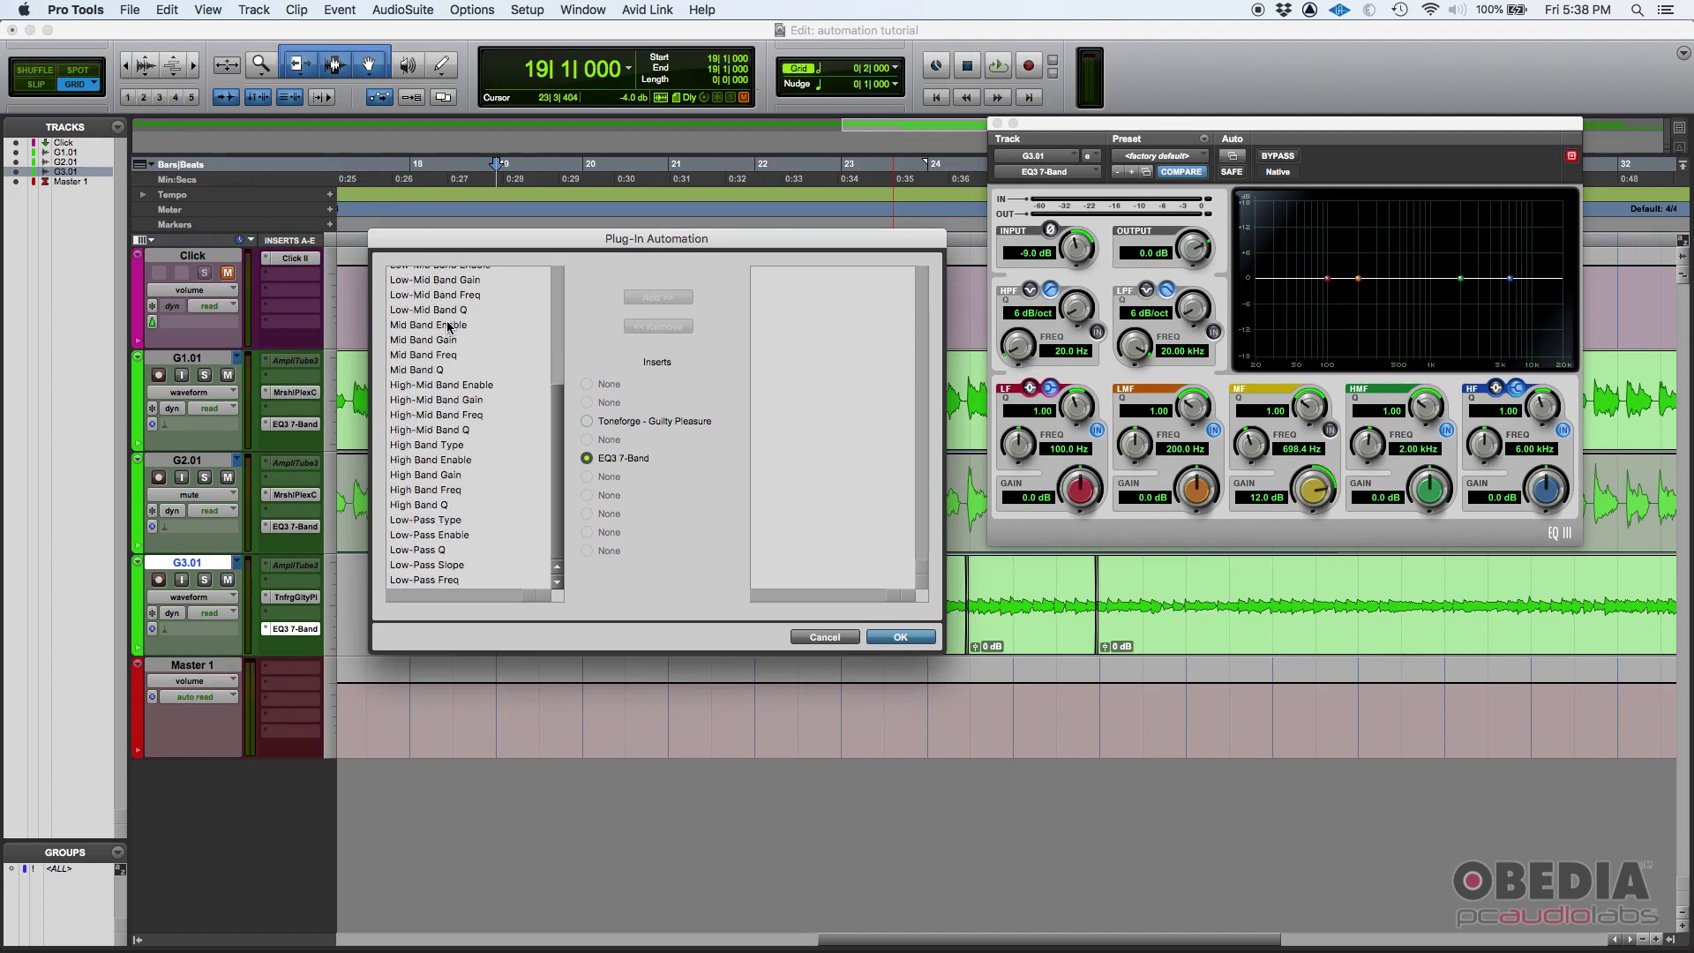
{"action": "scroll", "coordinate": [450, 328], "scroll_direction": "up", "scroll_amount": 5}
{"action": "scroll", "coordinate": [450, 327], "scroll_direction": "down", "scroll_amount": 5}
{"action": "scroll", "coordinate": [450, 328], "scroll_direction": "up", "scroll_amount": 5}
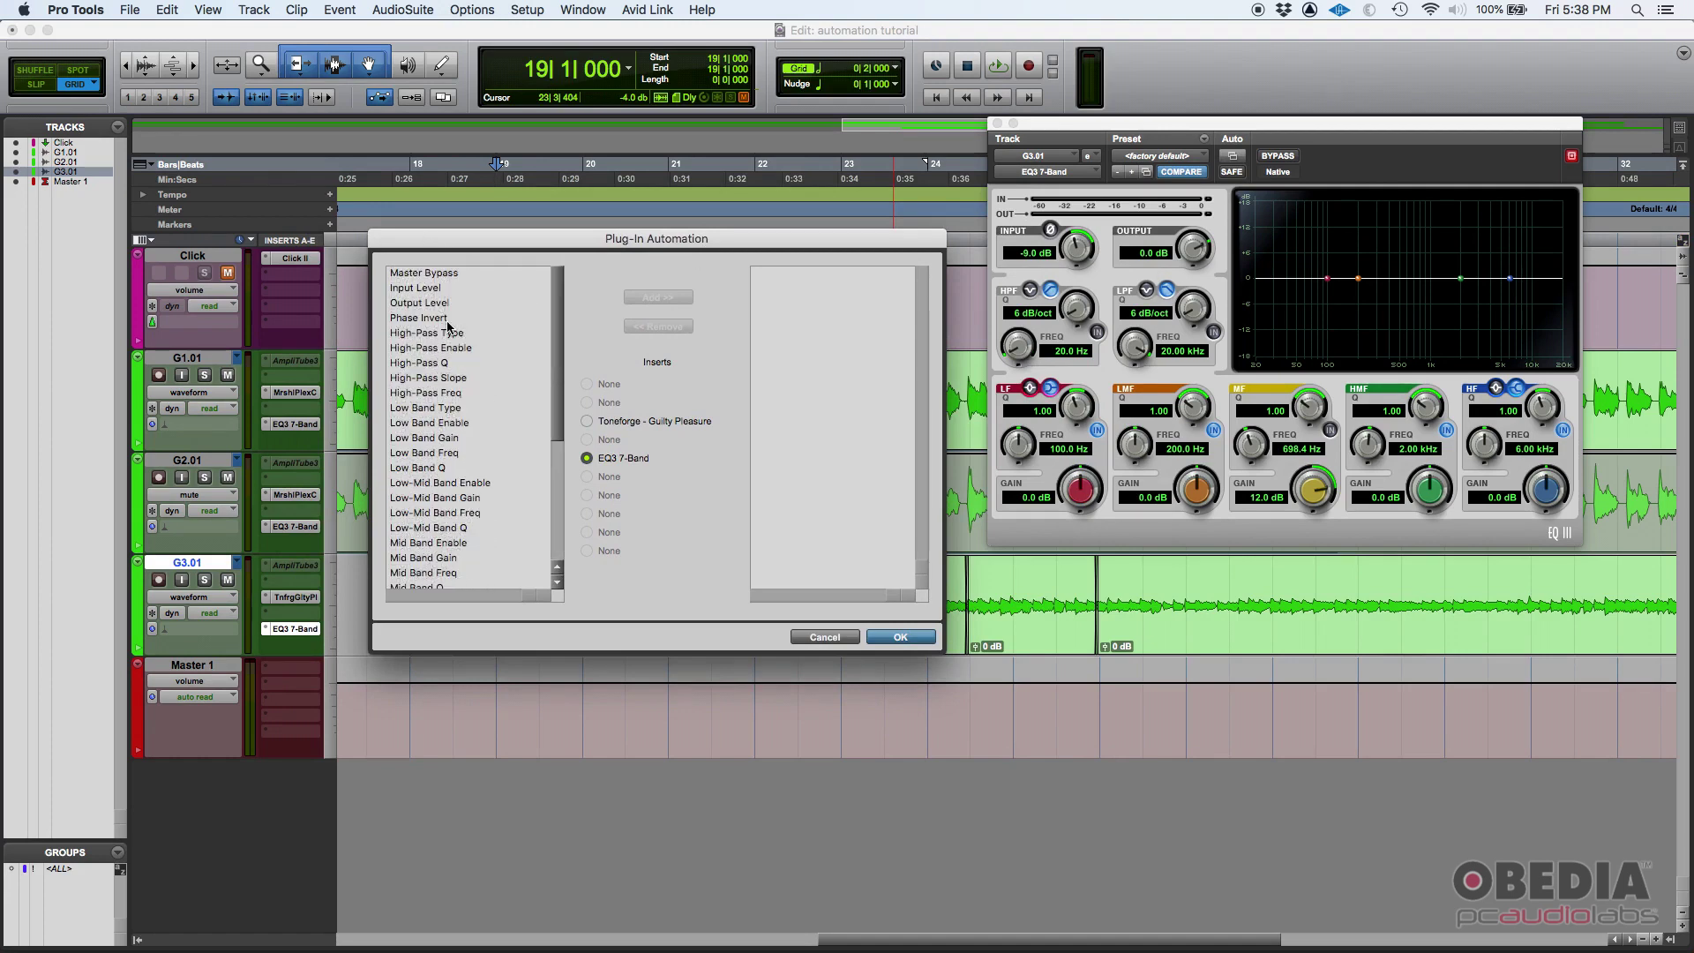
{"action": "scroll", "coordinate": [449, 327], "scroll_direction": "down", "scroll_amount": 5}
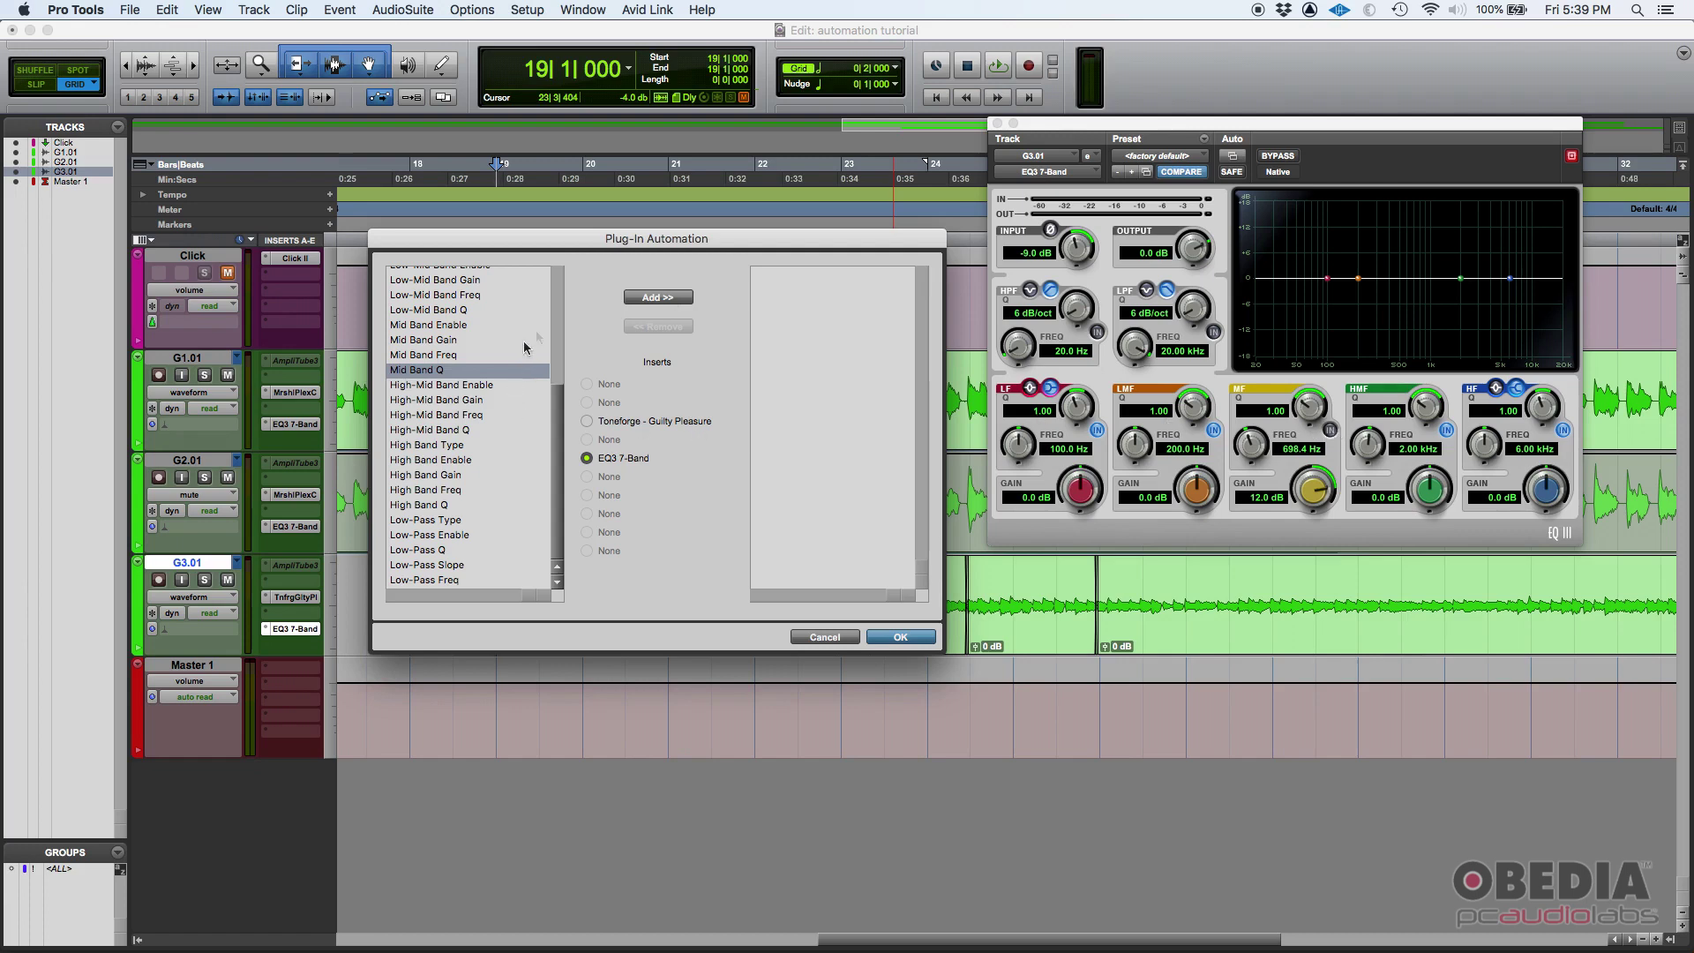
{"action": "scroll", "coordinate": [559, 445], "scroll_direction": "up", "scroll_amount": 1}
{"action": "scroll", "coordinate": [530, 424], "scroll_direction": "up", "scroll_amount": 3}
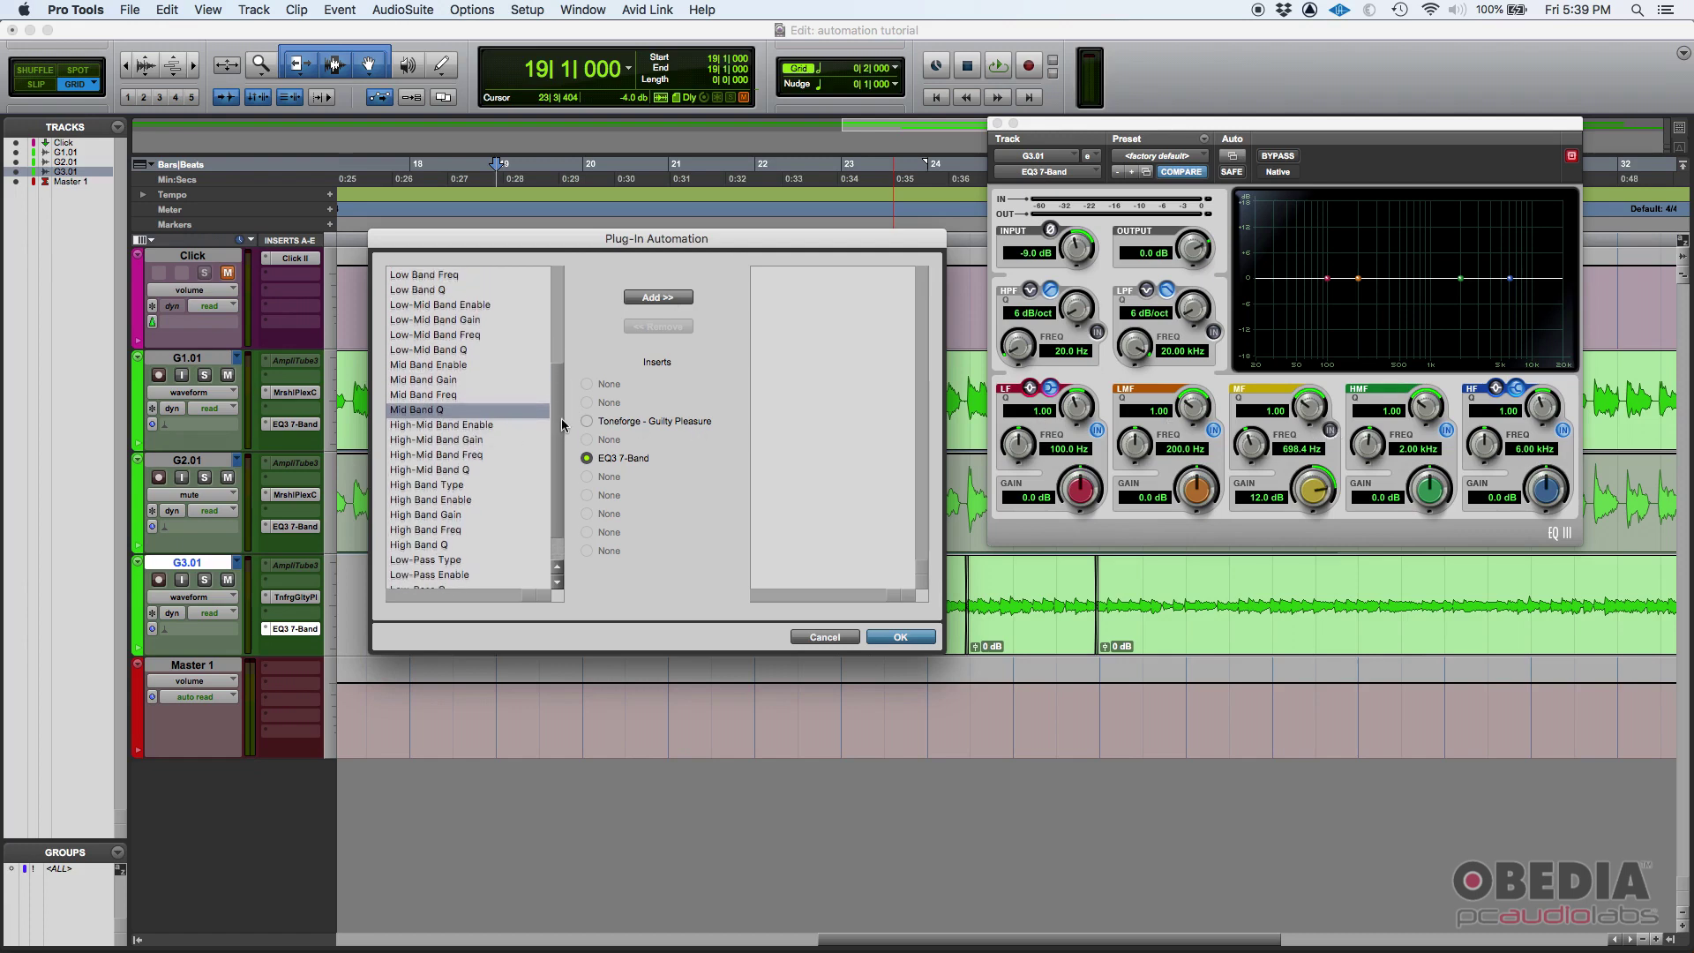
{"action": "left_click", "coordinate": [434, 368]}
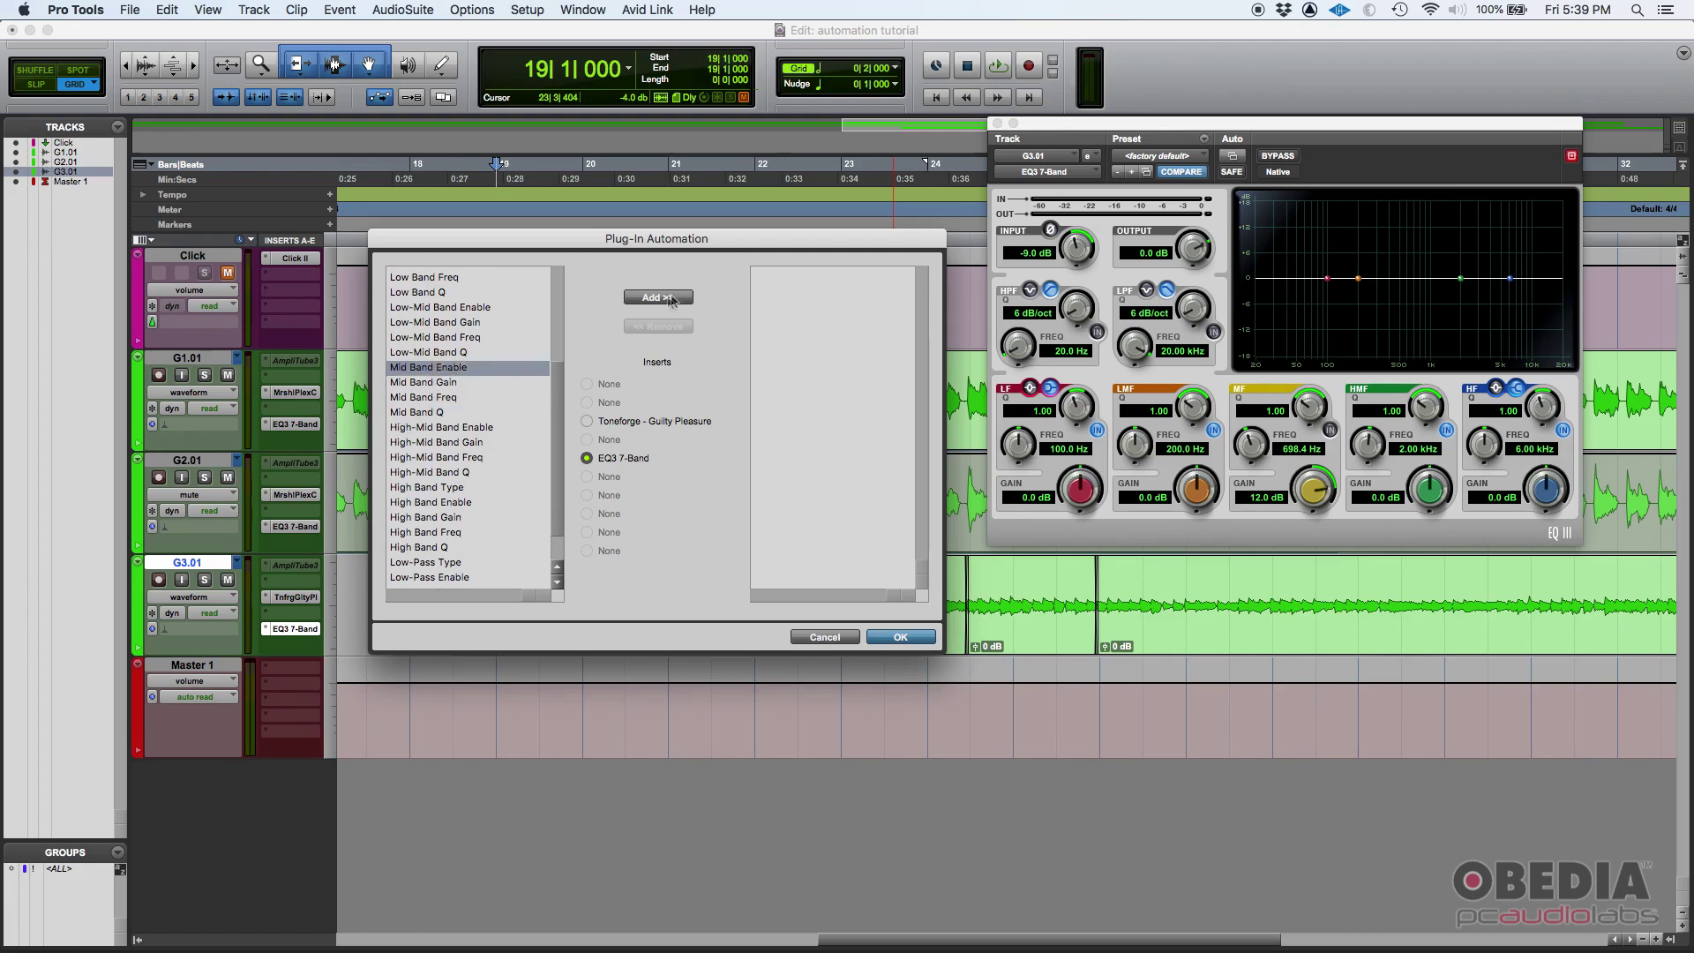
{"action": "left_click", "coordinate": [670, 299]}
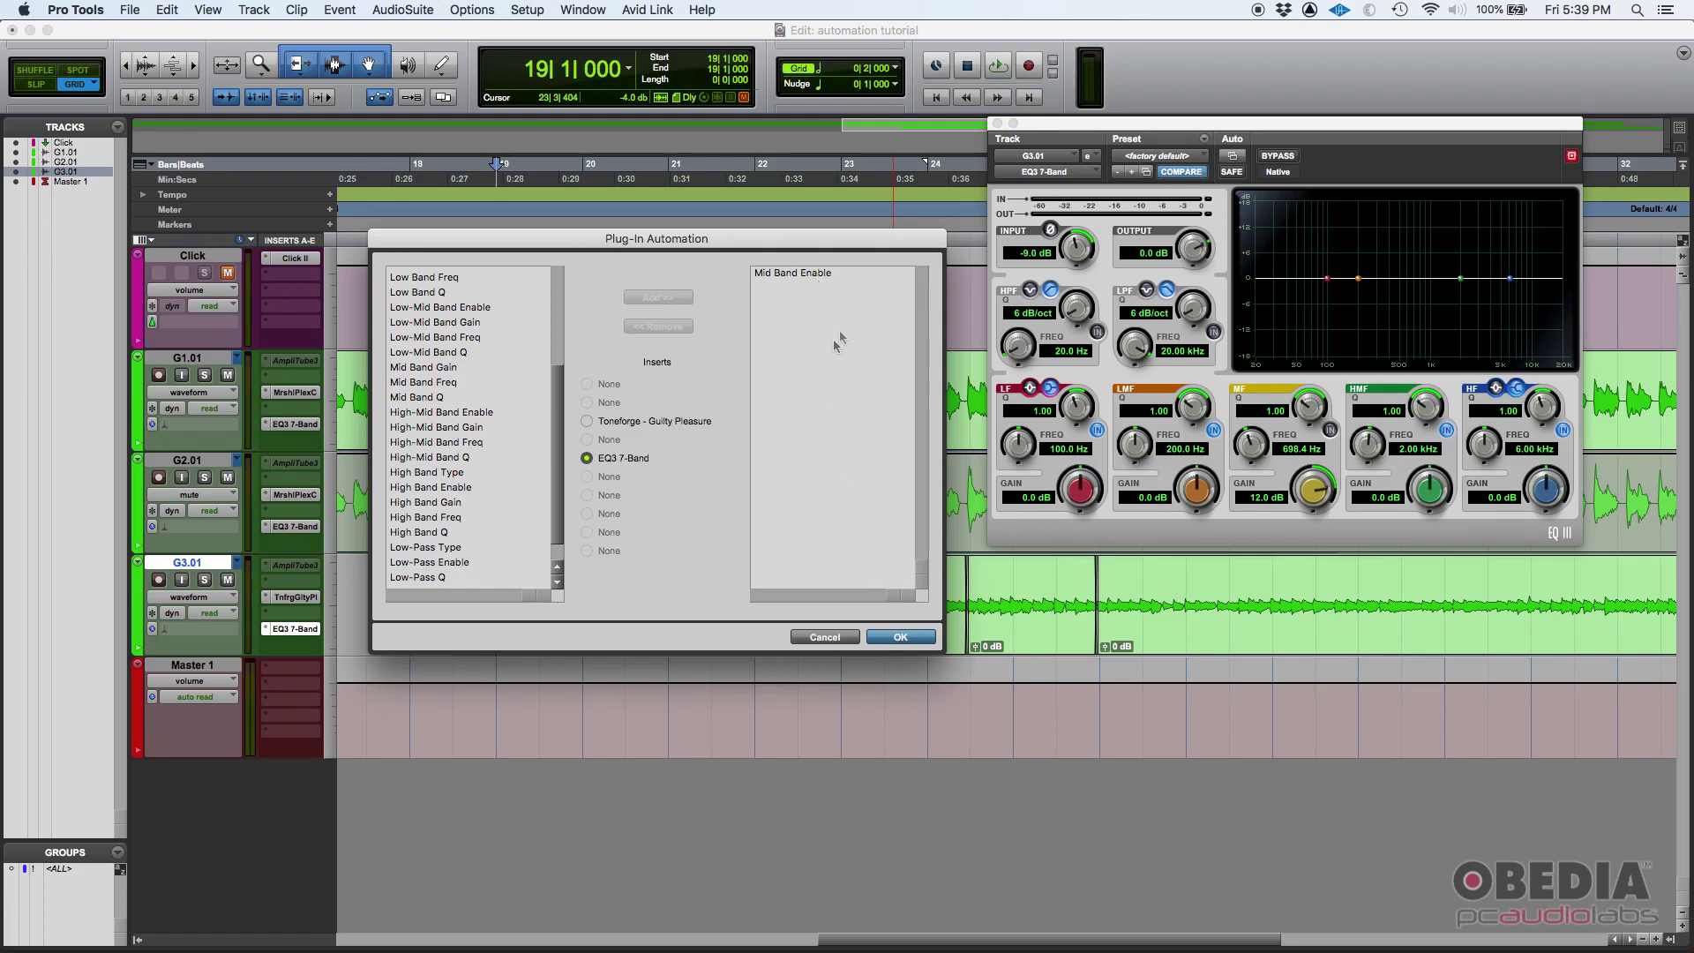
{"action": "left_click", "coordinate": [899, 636]}
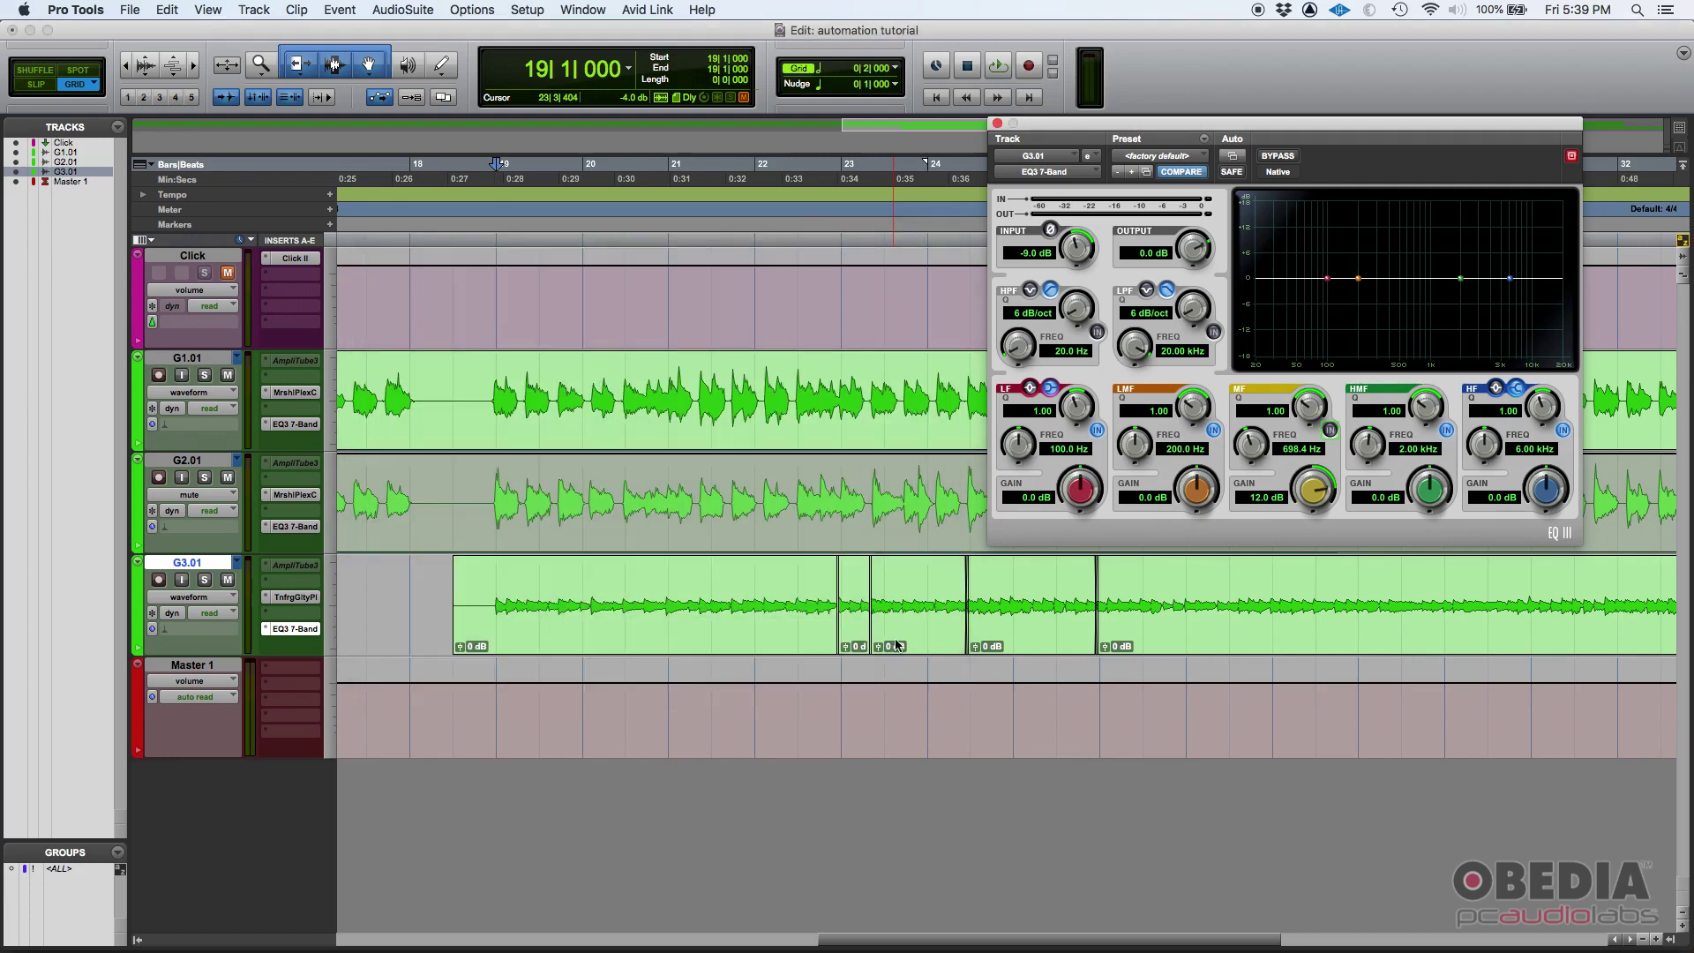
Step: Close the EQ window and switch G3.01's track view to the EQ3 Mid Band Enable lane
{"action": "left_click", "coordinate": [999, 125]}
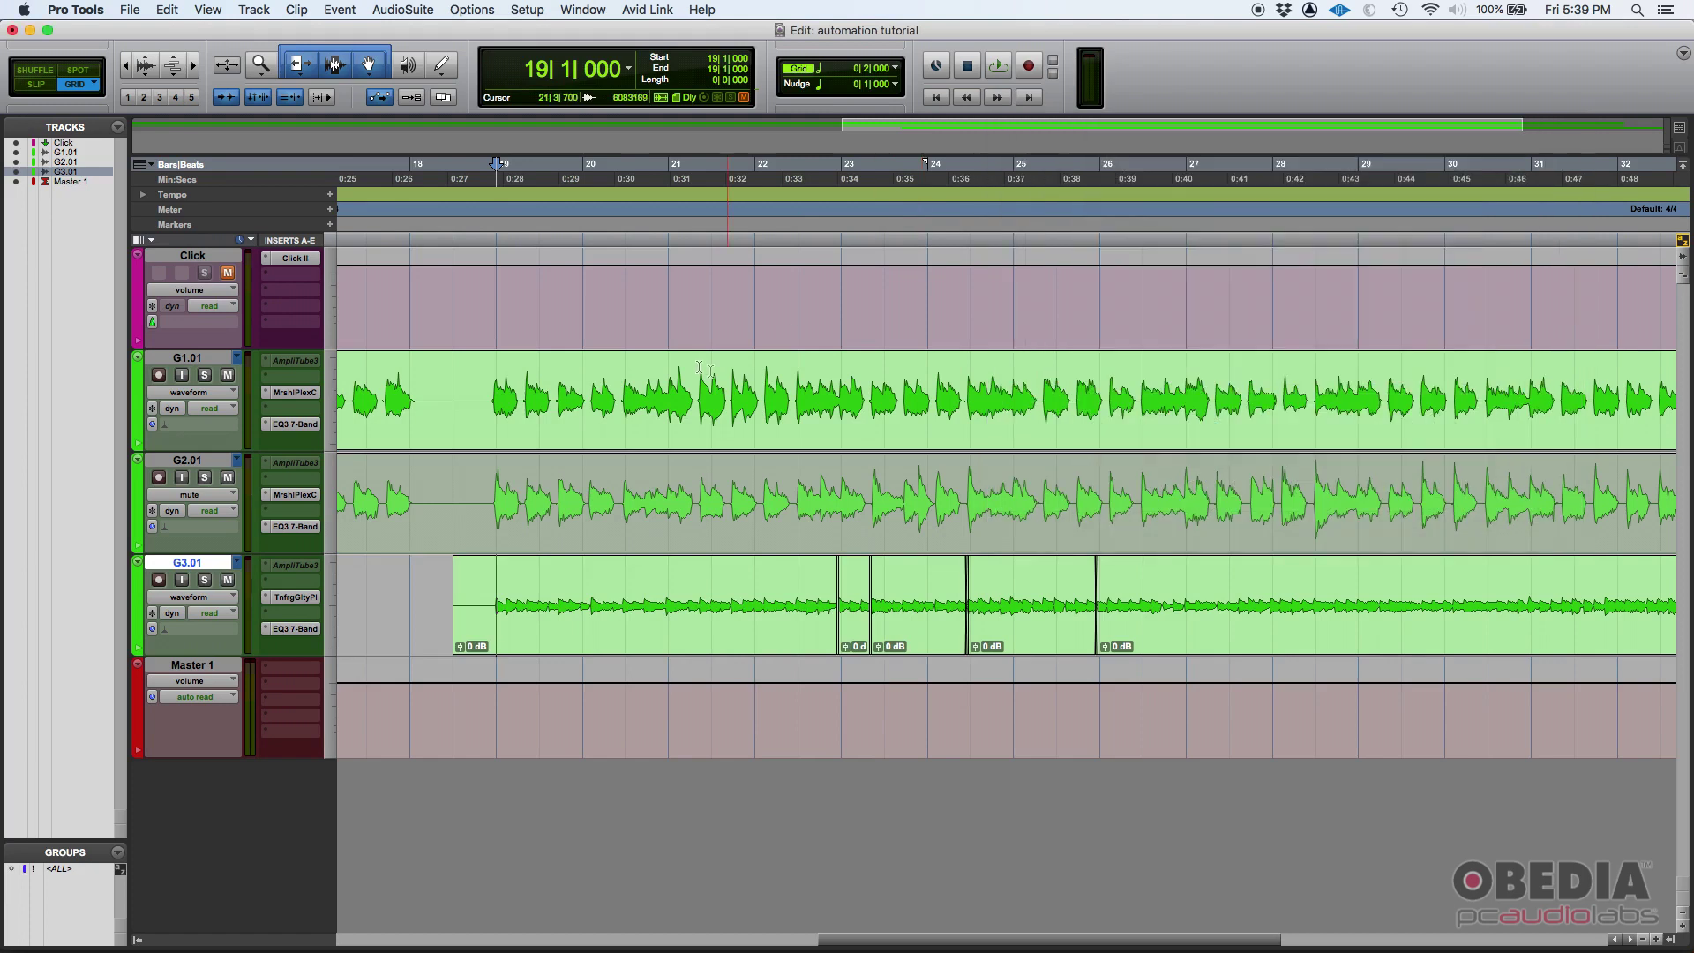
{"action": "left_click", "coordinate": [229, 600]}
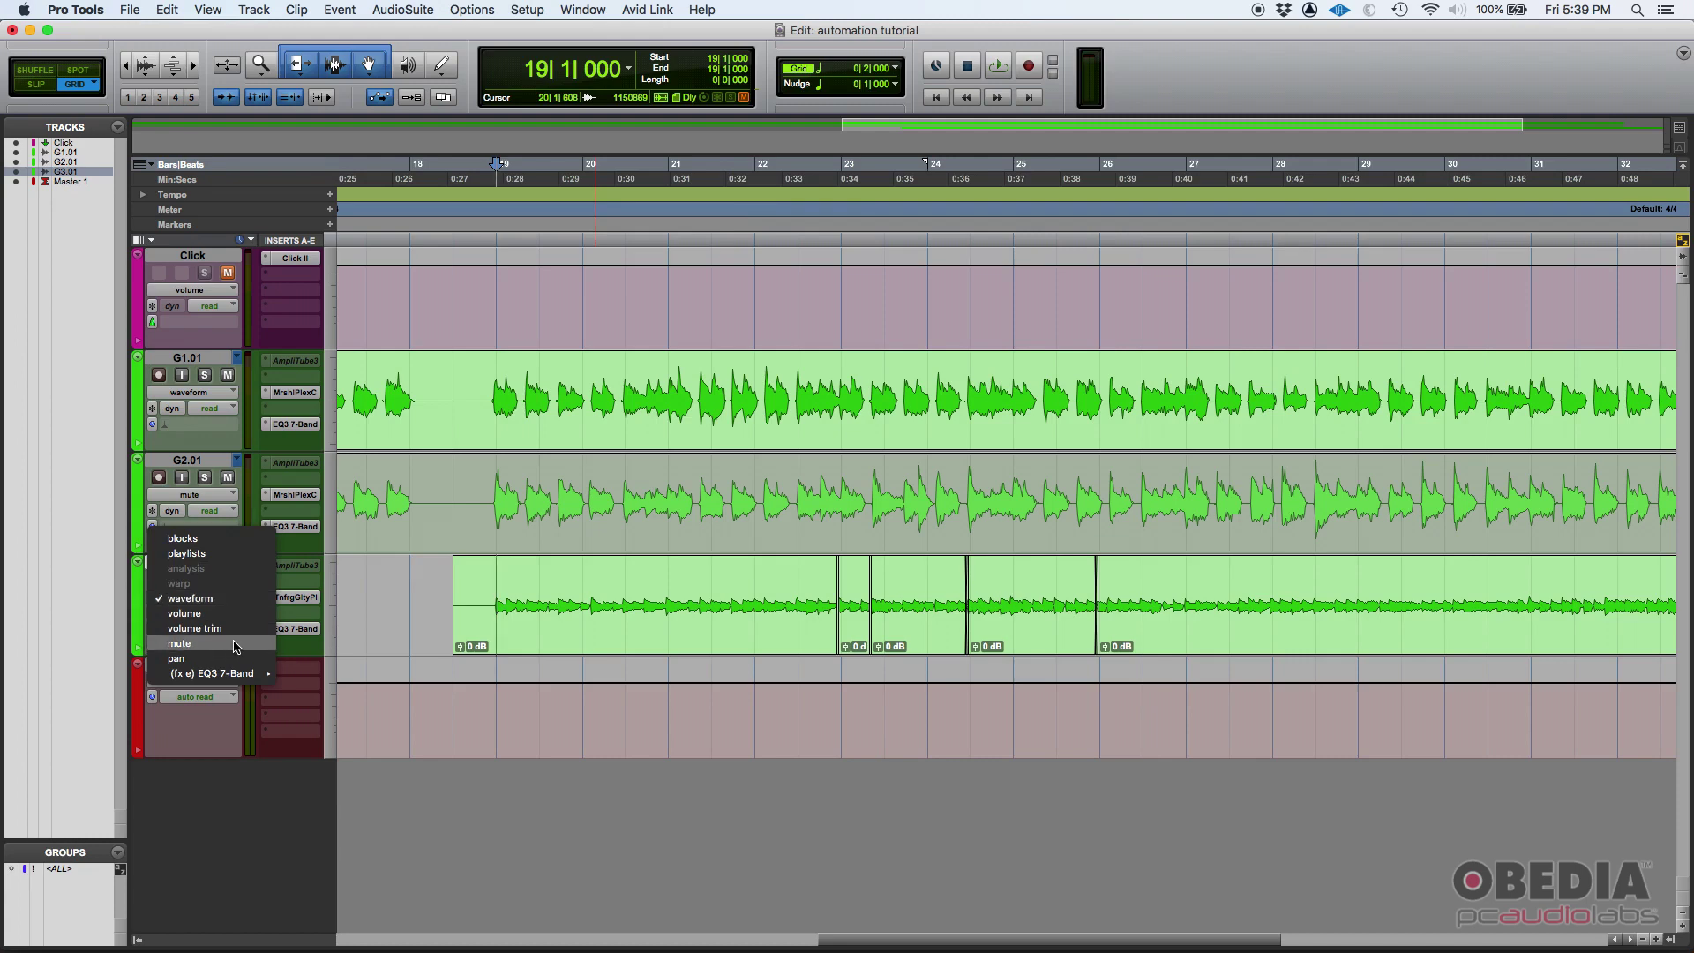
{"action": "mouse_move", "coordinate": [191, 677]}
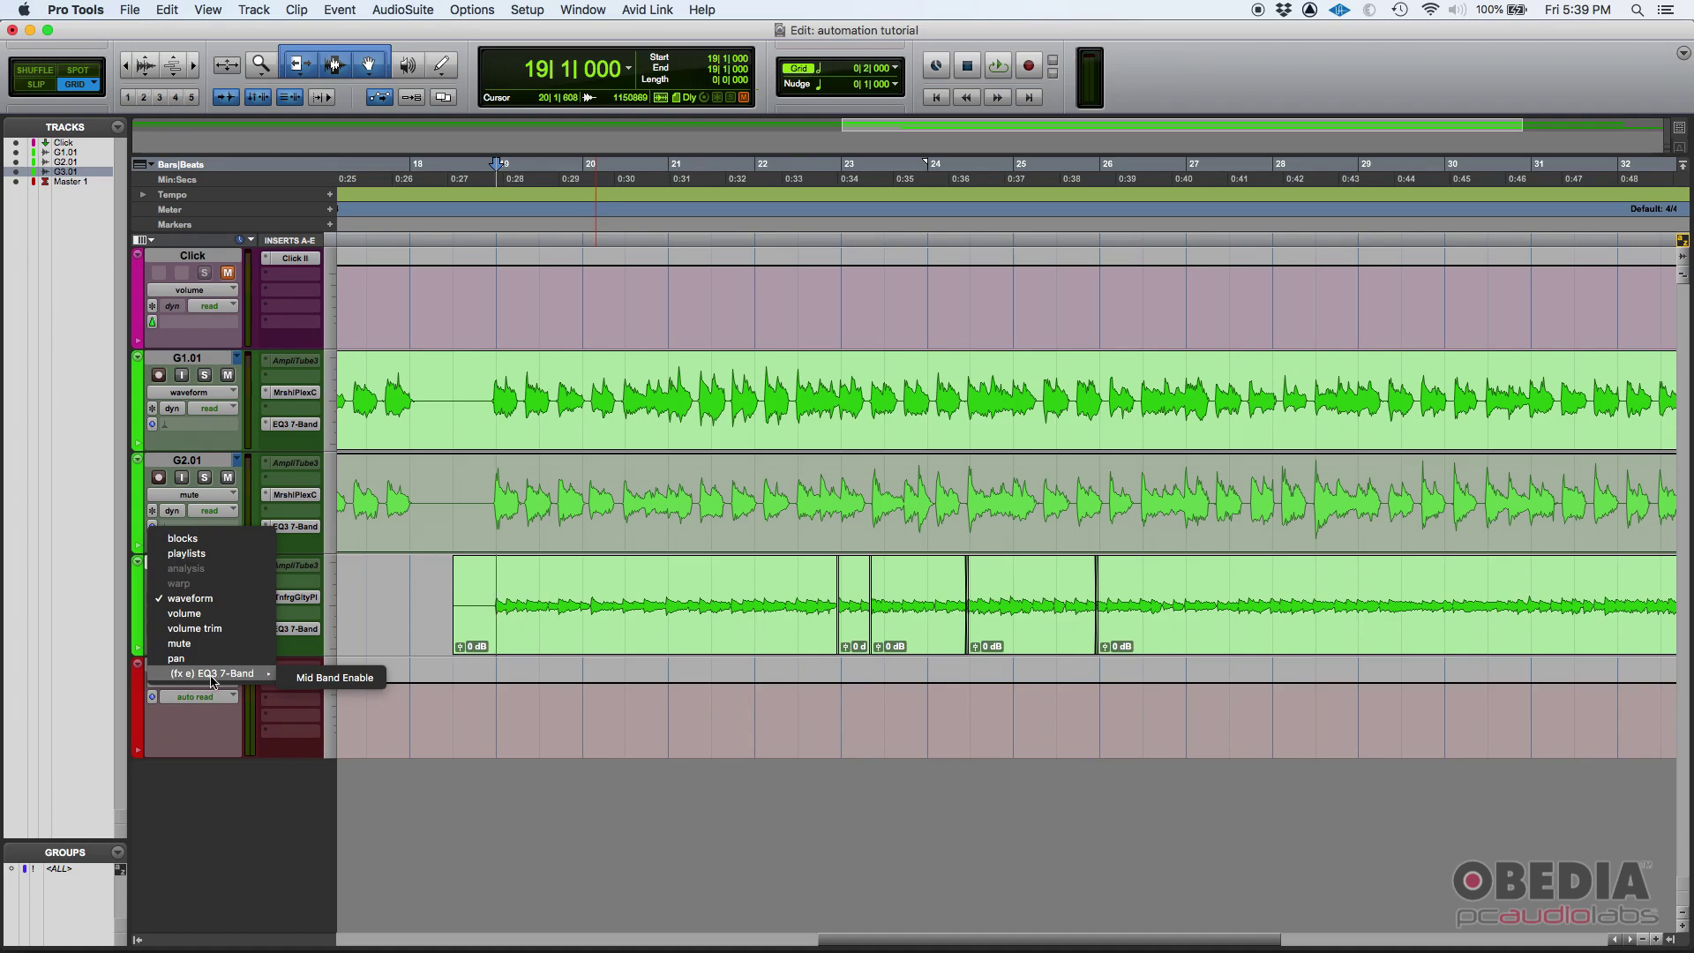
{"action": "left_click", "coordinate": [221, 825]}
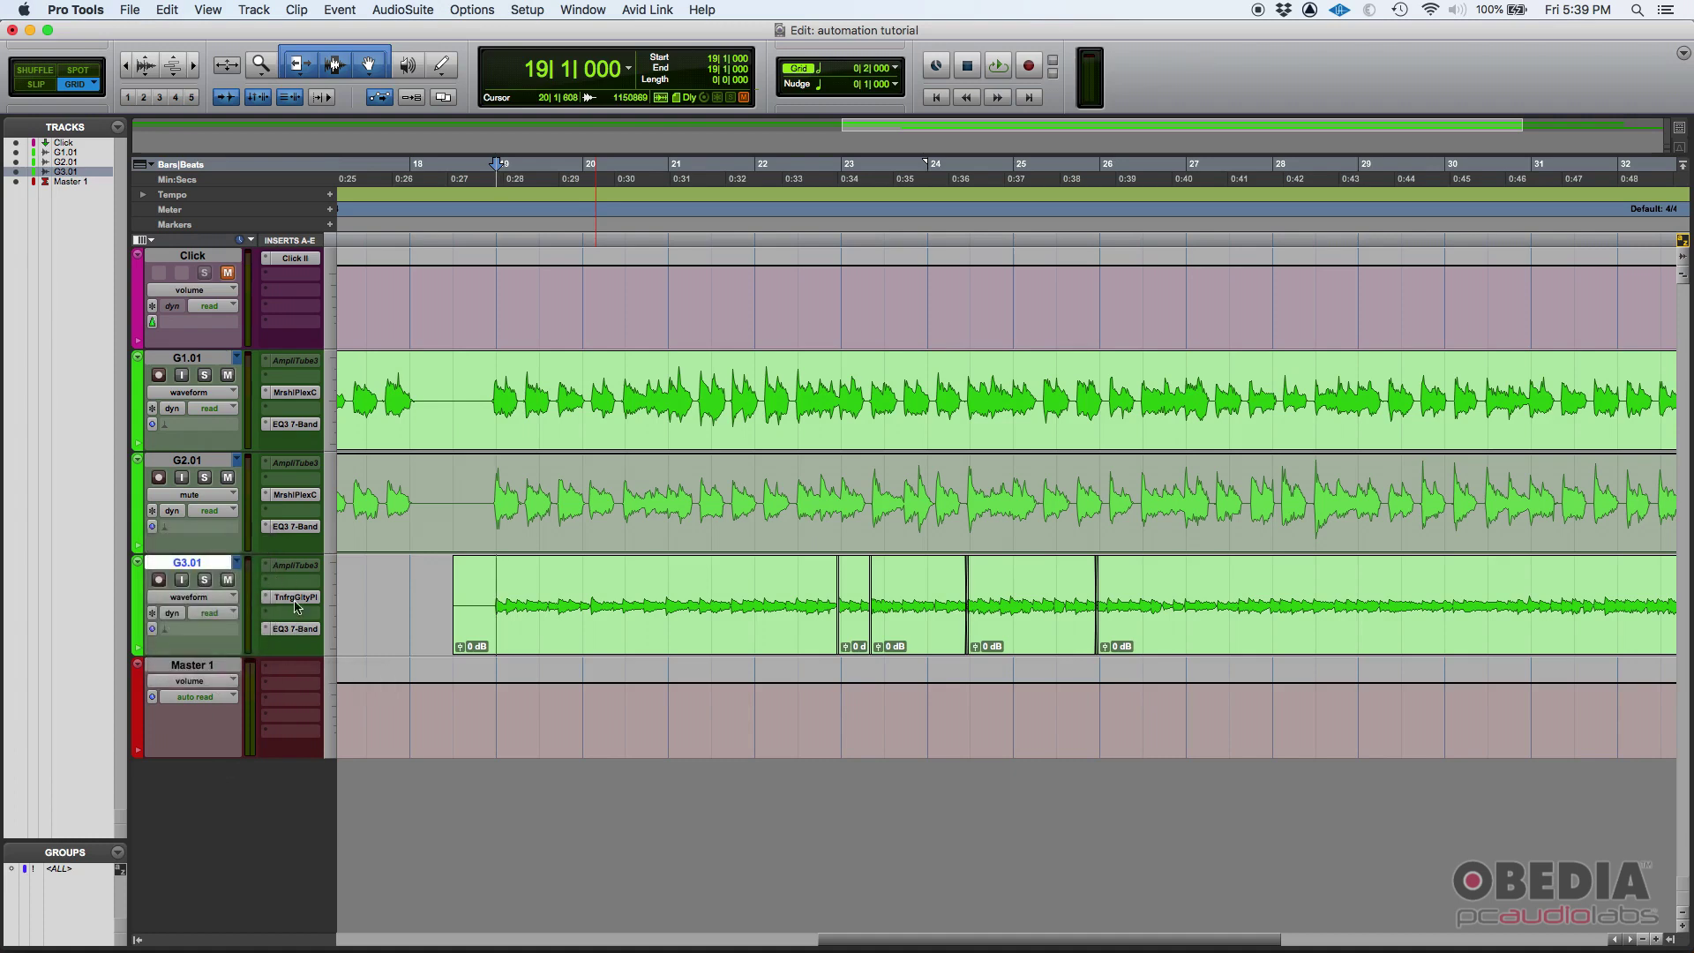
{"action": "left_click", "coordinate": [217, 602]}
{"action": "mouse_move", "coordinate": [220, 678]}
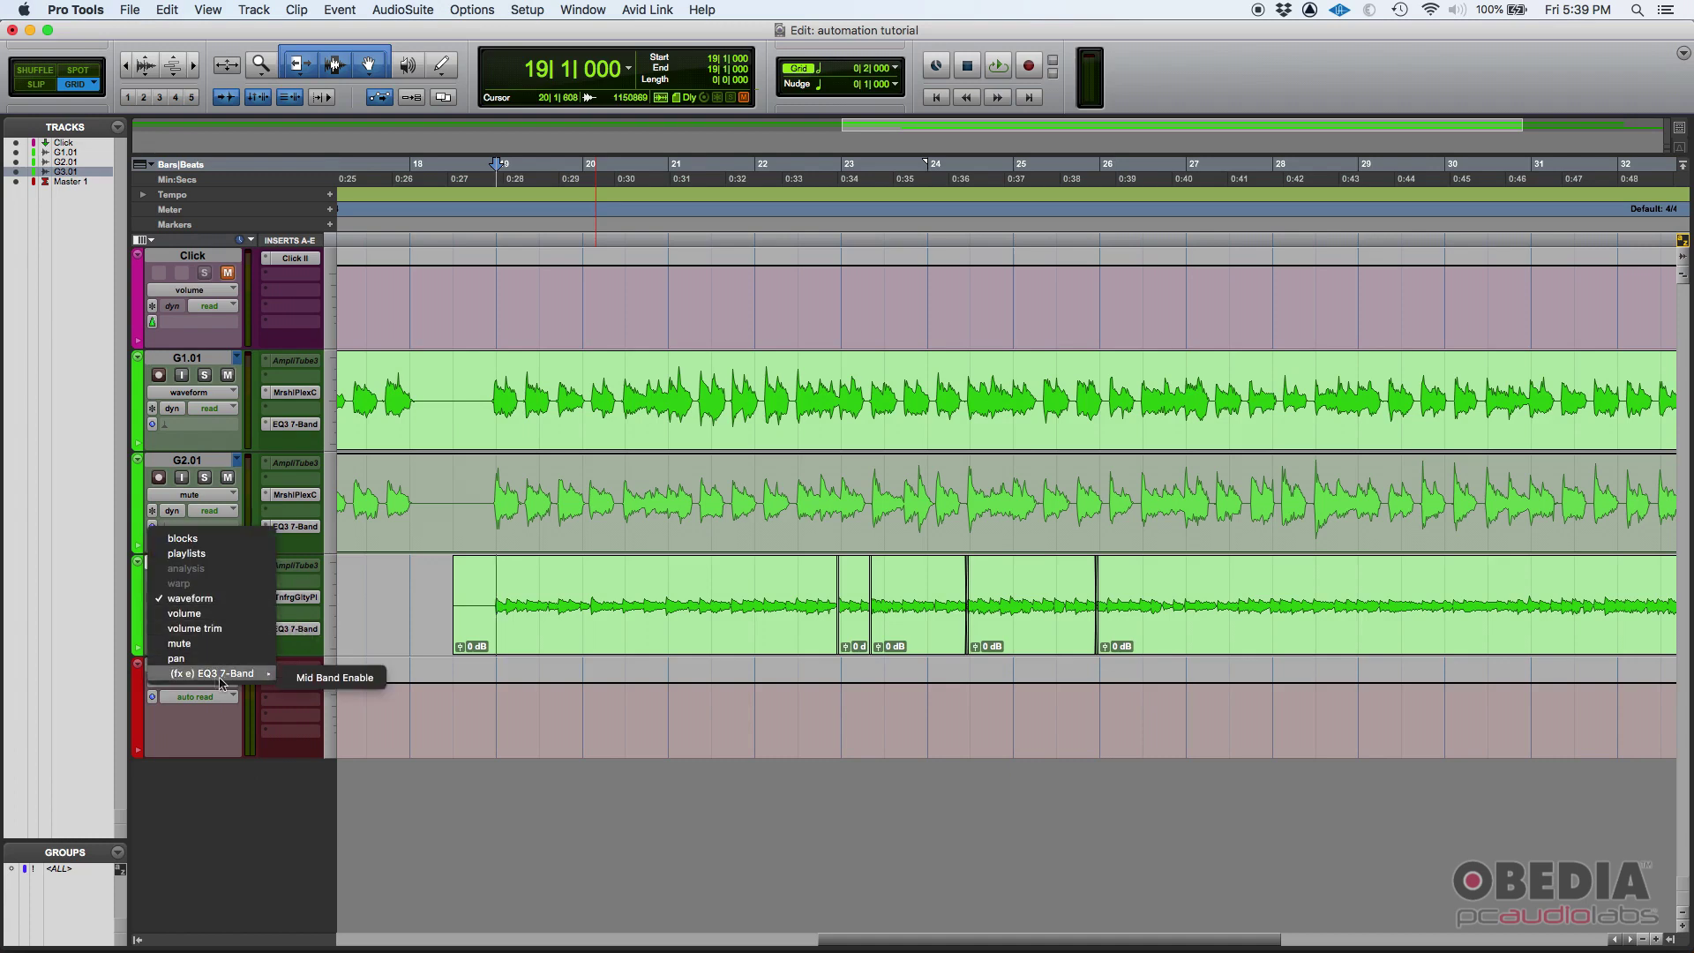
{"action": "left_click", "coordinate": [343, 677]}
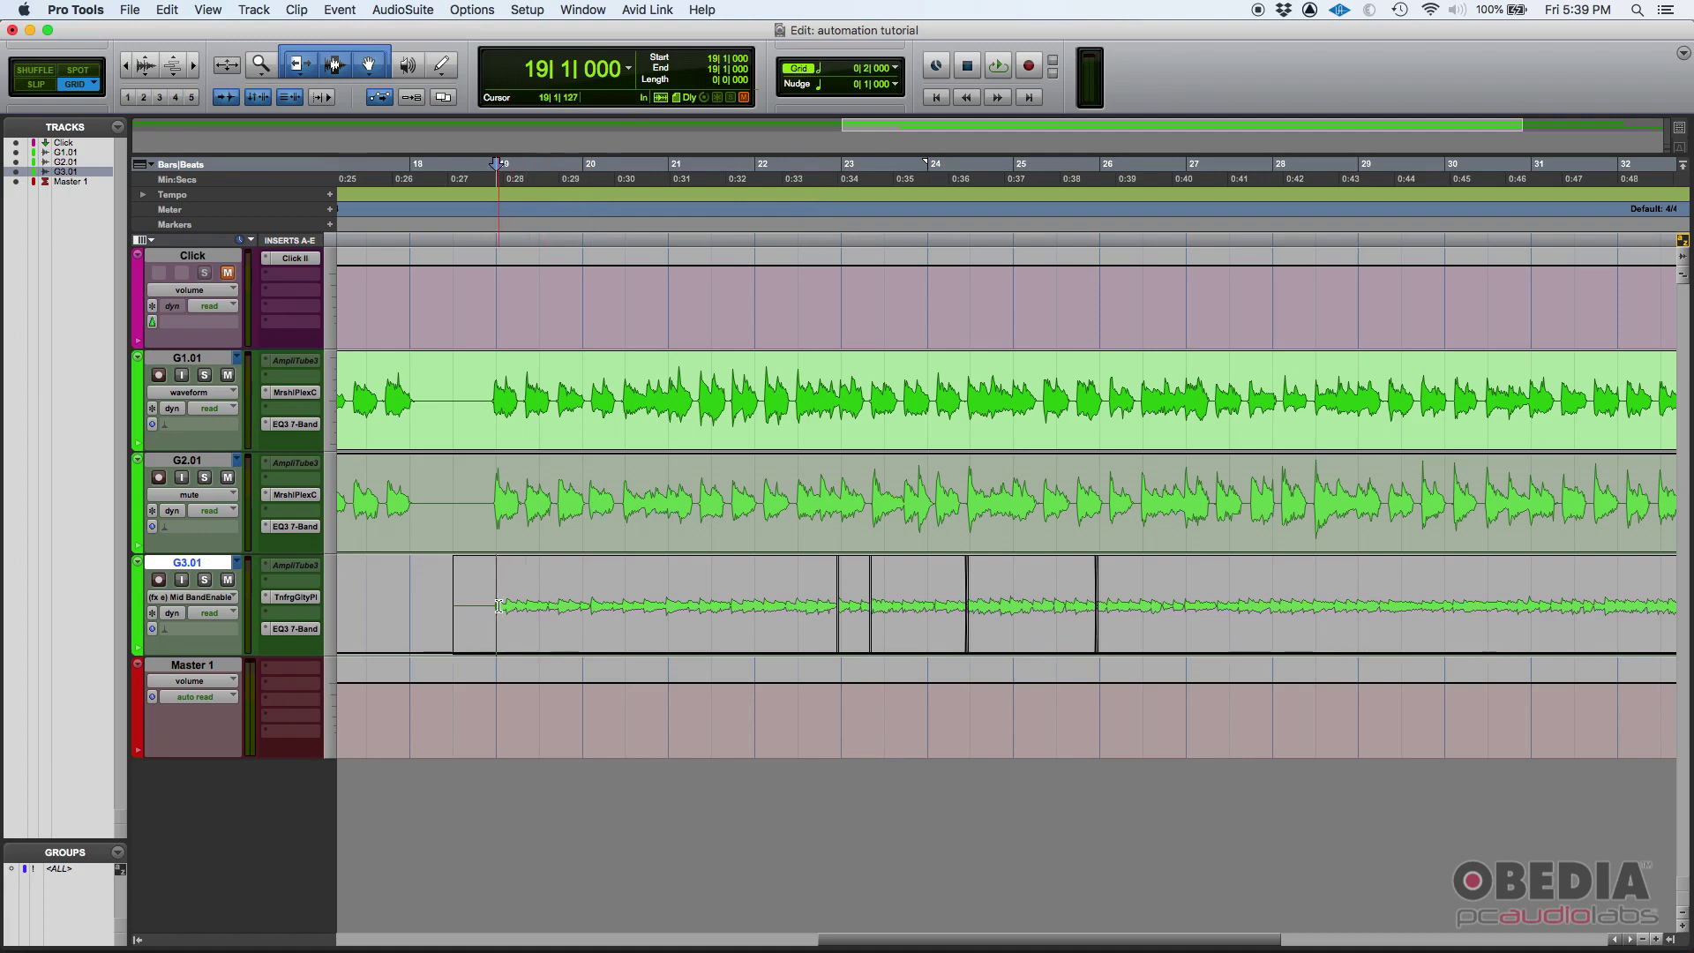
Step: Select G3.01's automation lane from bar 23 to bar 26
{"action": "left_click", "coordinate": [295, 628]}
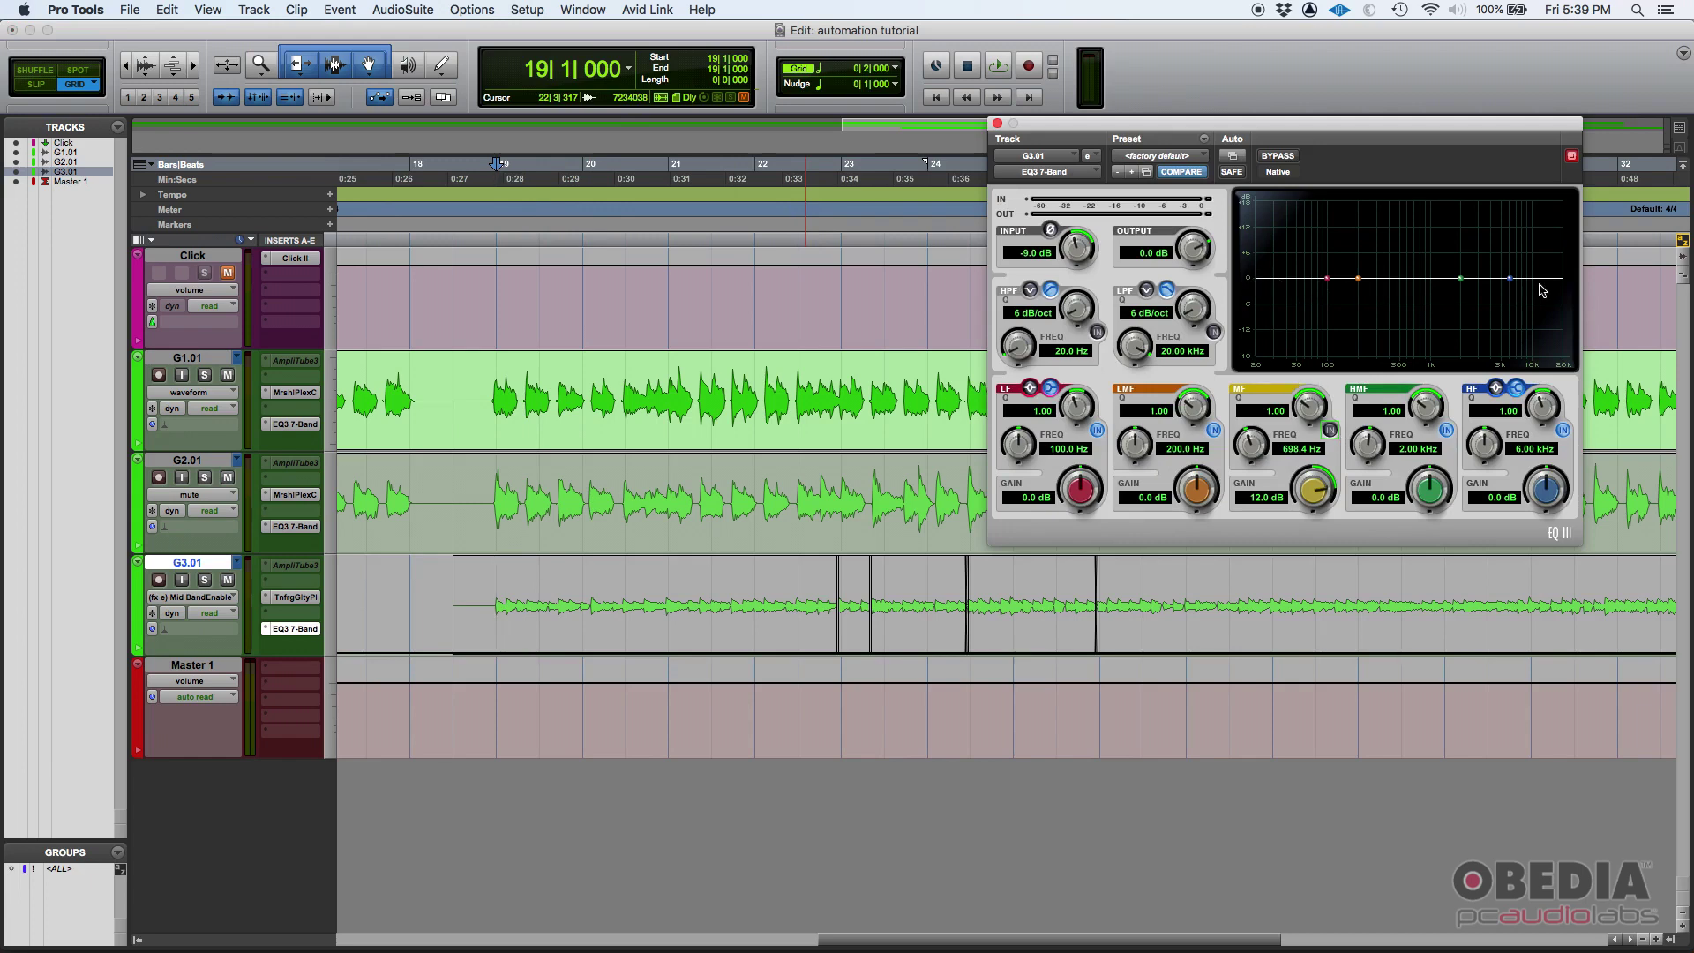
{"action": "left_click", "coordinate": [997, 123]}
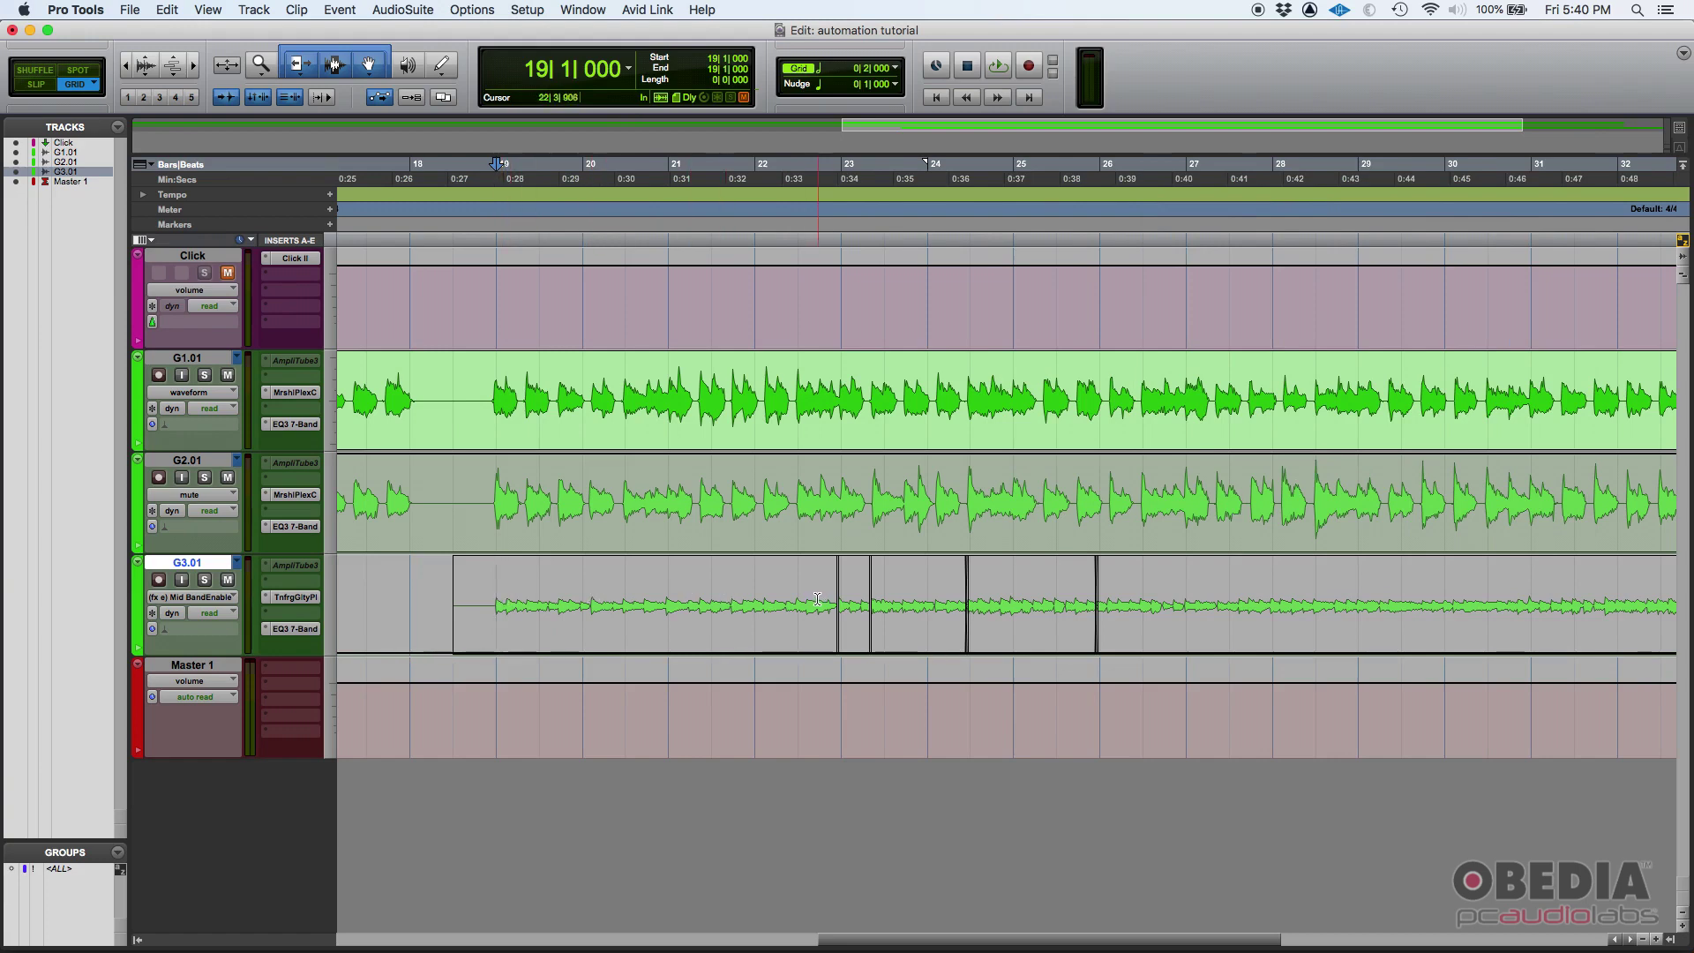
{"action": "left_click", "coordinate": [847, 602]}
{"action": "left_click_drag", "start_coordinate": [846, 602], "coordinate": [1404, 623]}
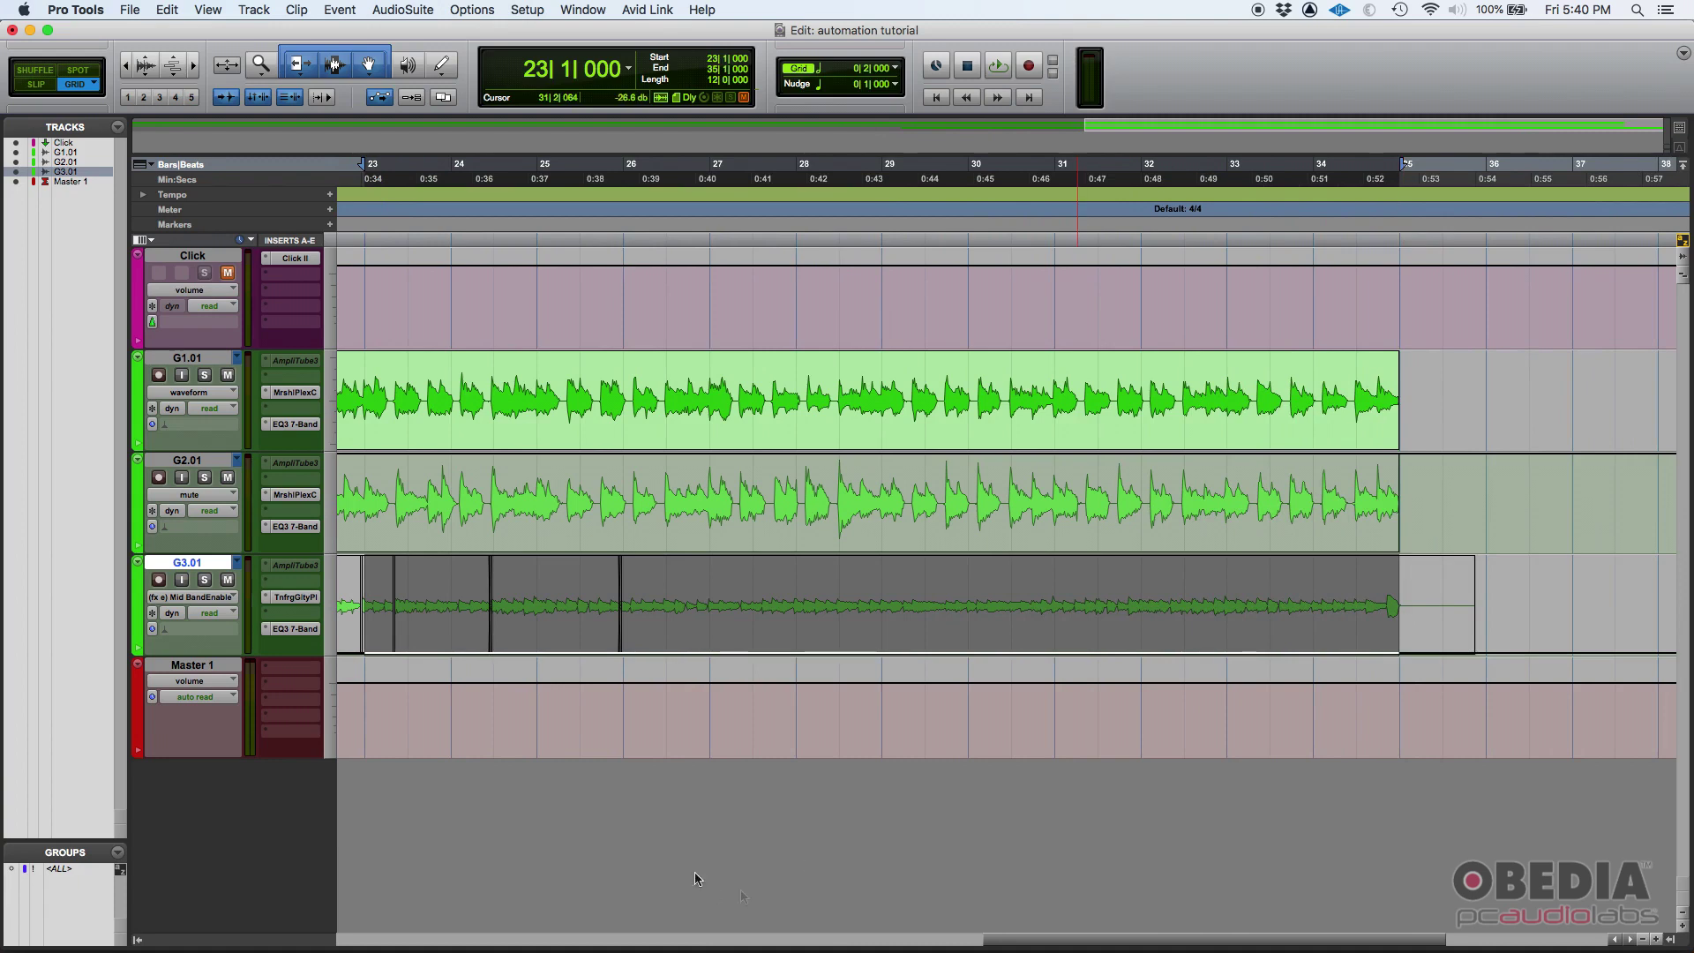
Step: Clear the selection at bar 22 and reopen the EQ3 window at the top left
{"action": "left_click_drag", "start_coordinate": [1092, 942], "coordinate": [1048, 942]}
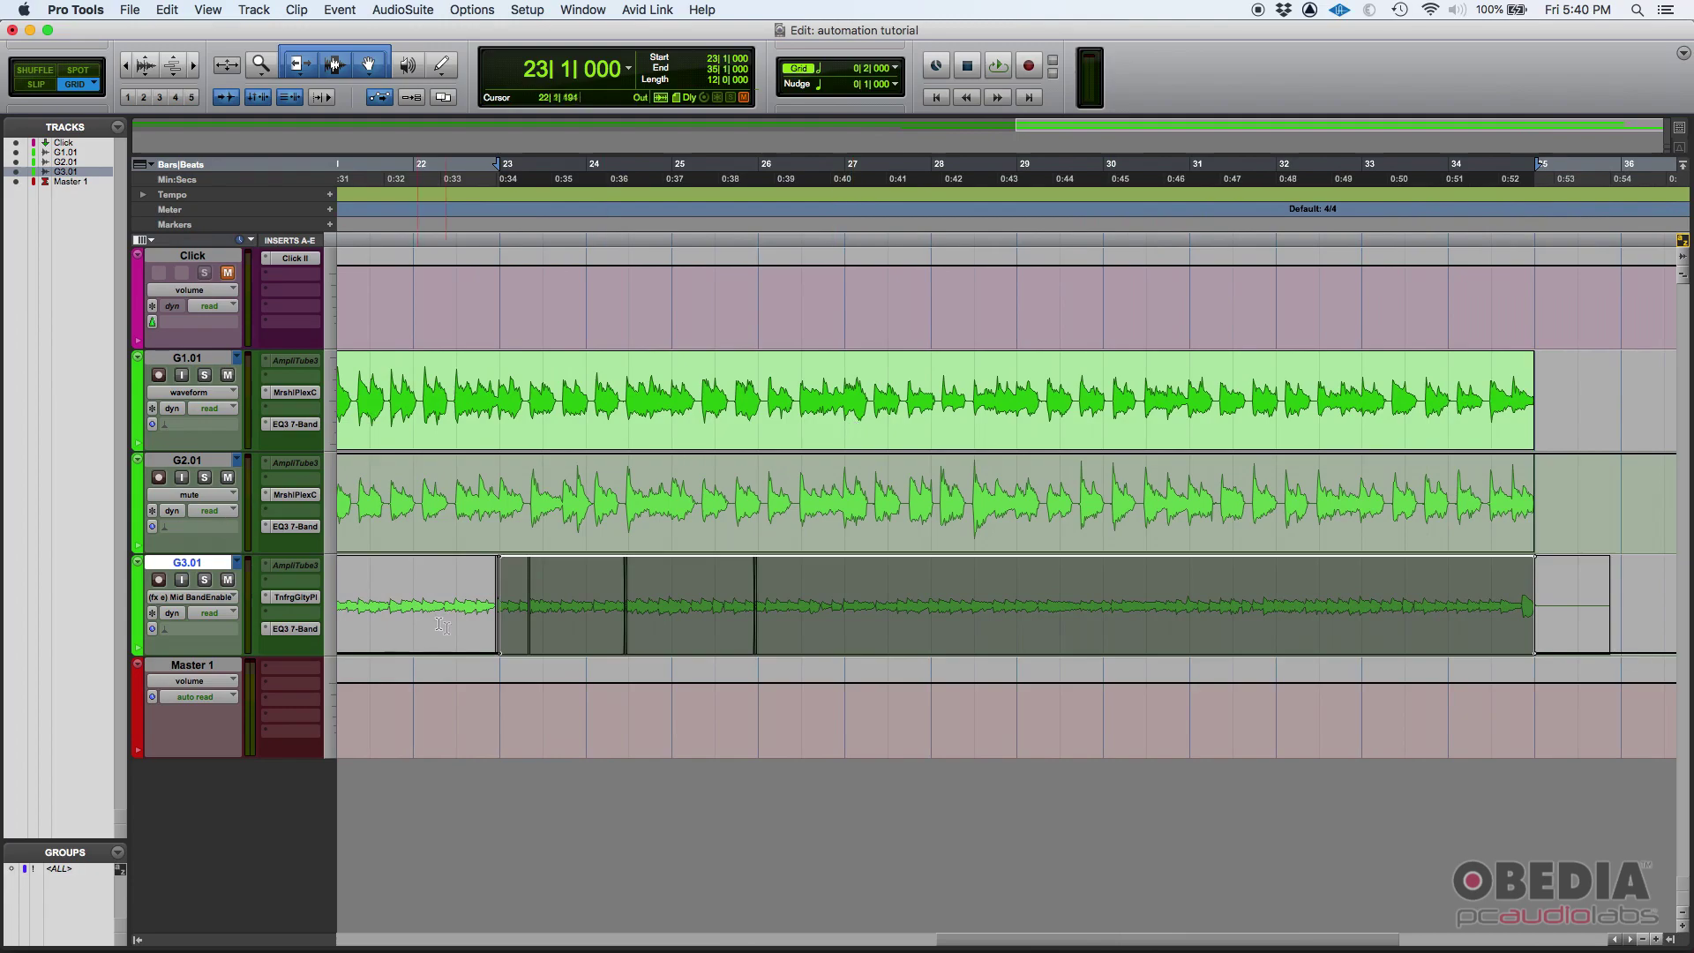
{"action": "left_click", "coordinate": [412, 602]}
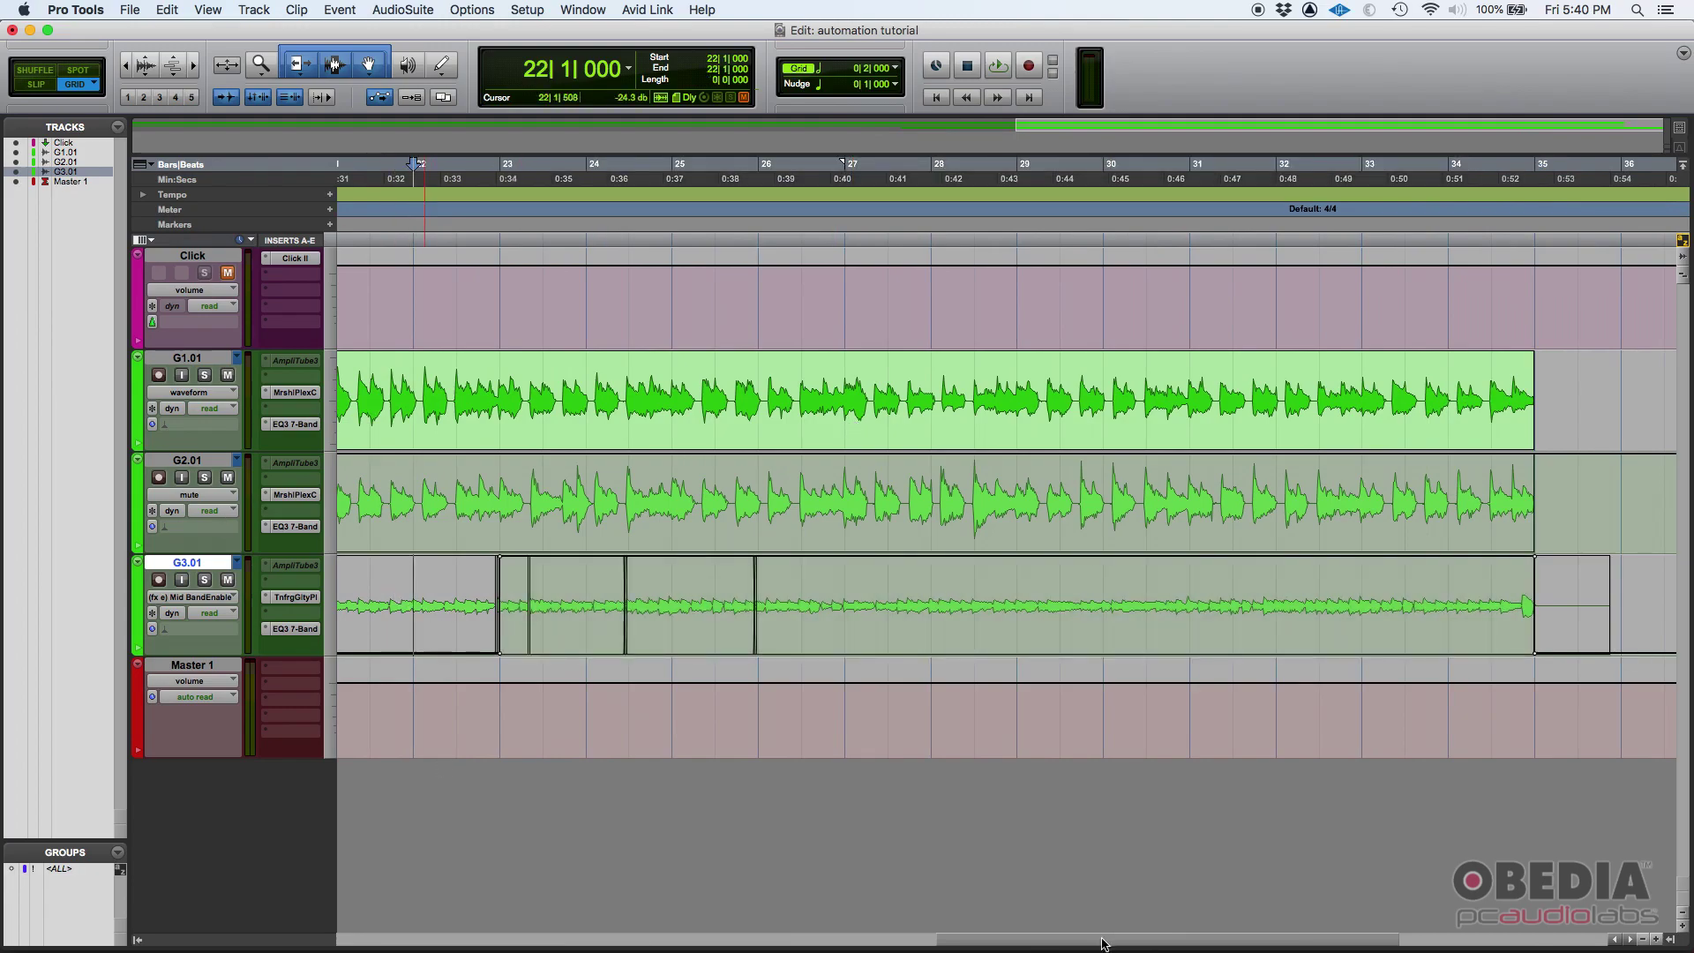
{"action": "left_click_drag", "start_coordinate": [1112, 941], "coordinate": [1007, 941]}
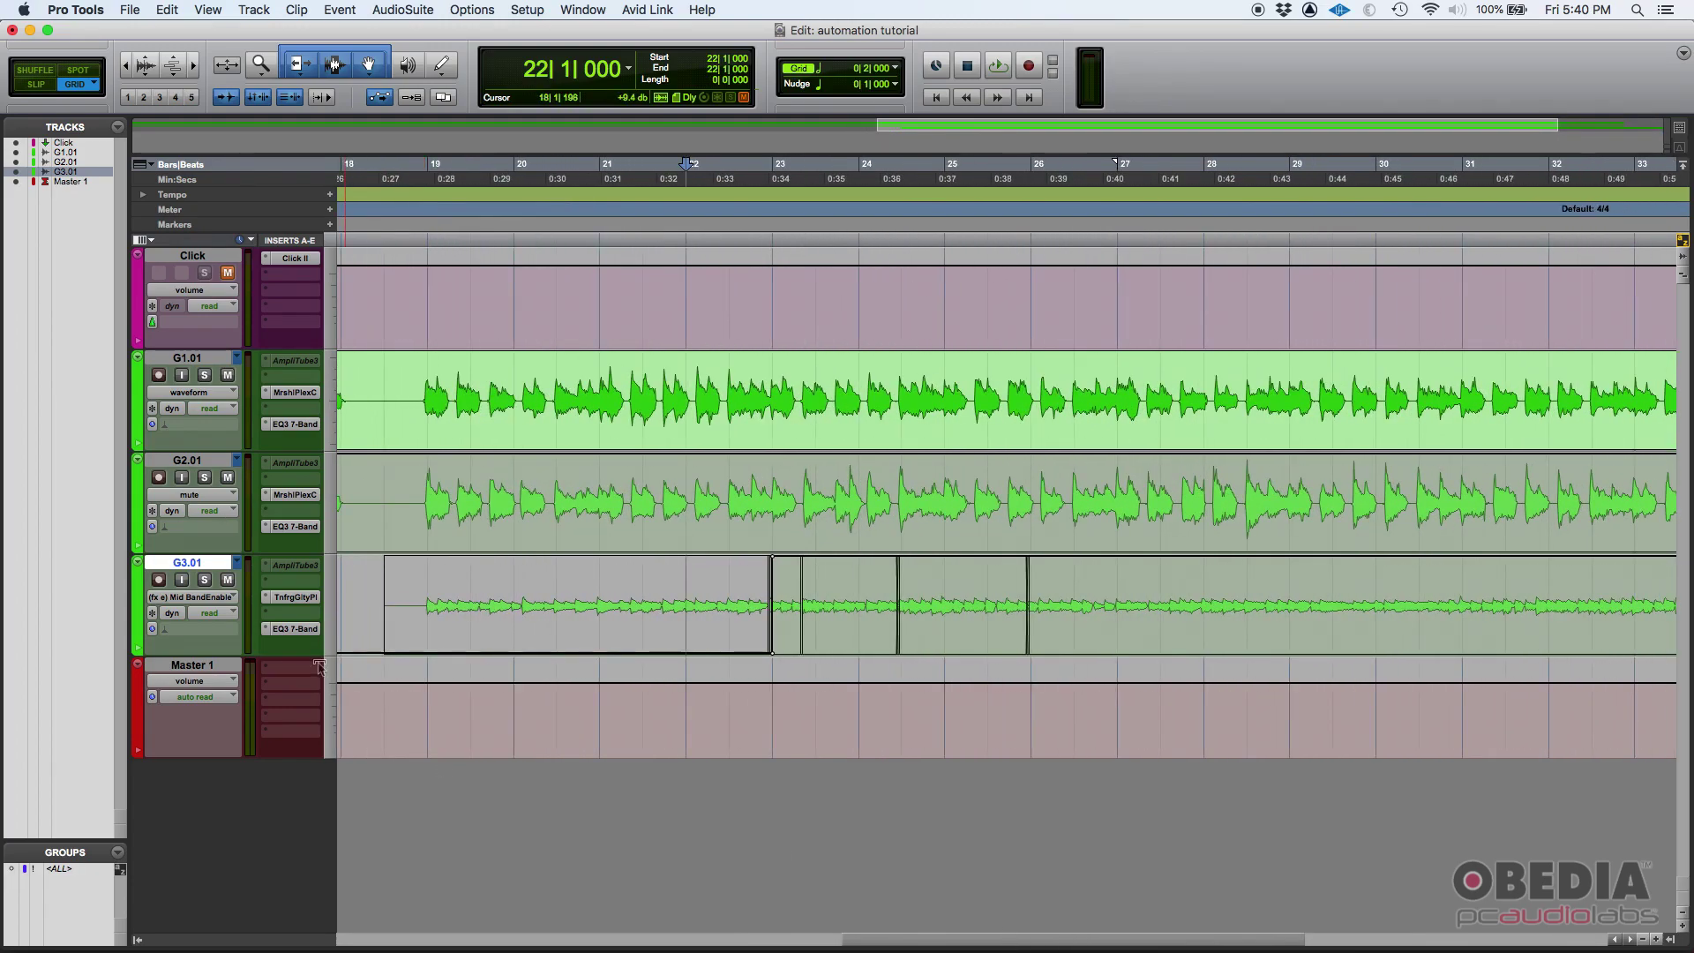
{"action": "left_click", "coordinate": [295, 628]}
{"action": "left_click_drag", "start_coordinate": [1202, 122], "coordinate": [253, 20]}
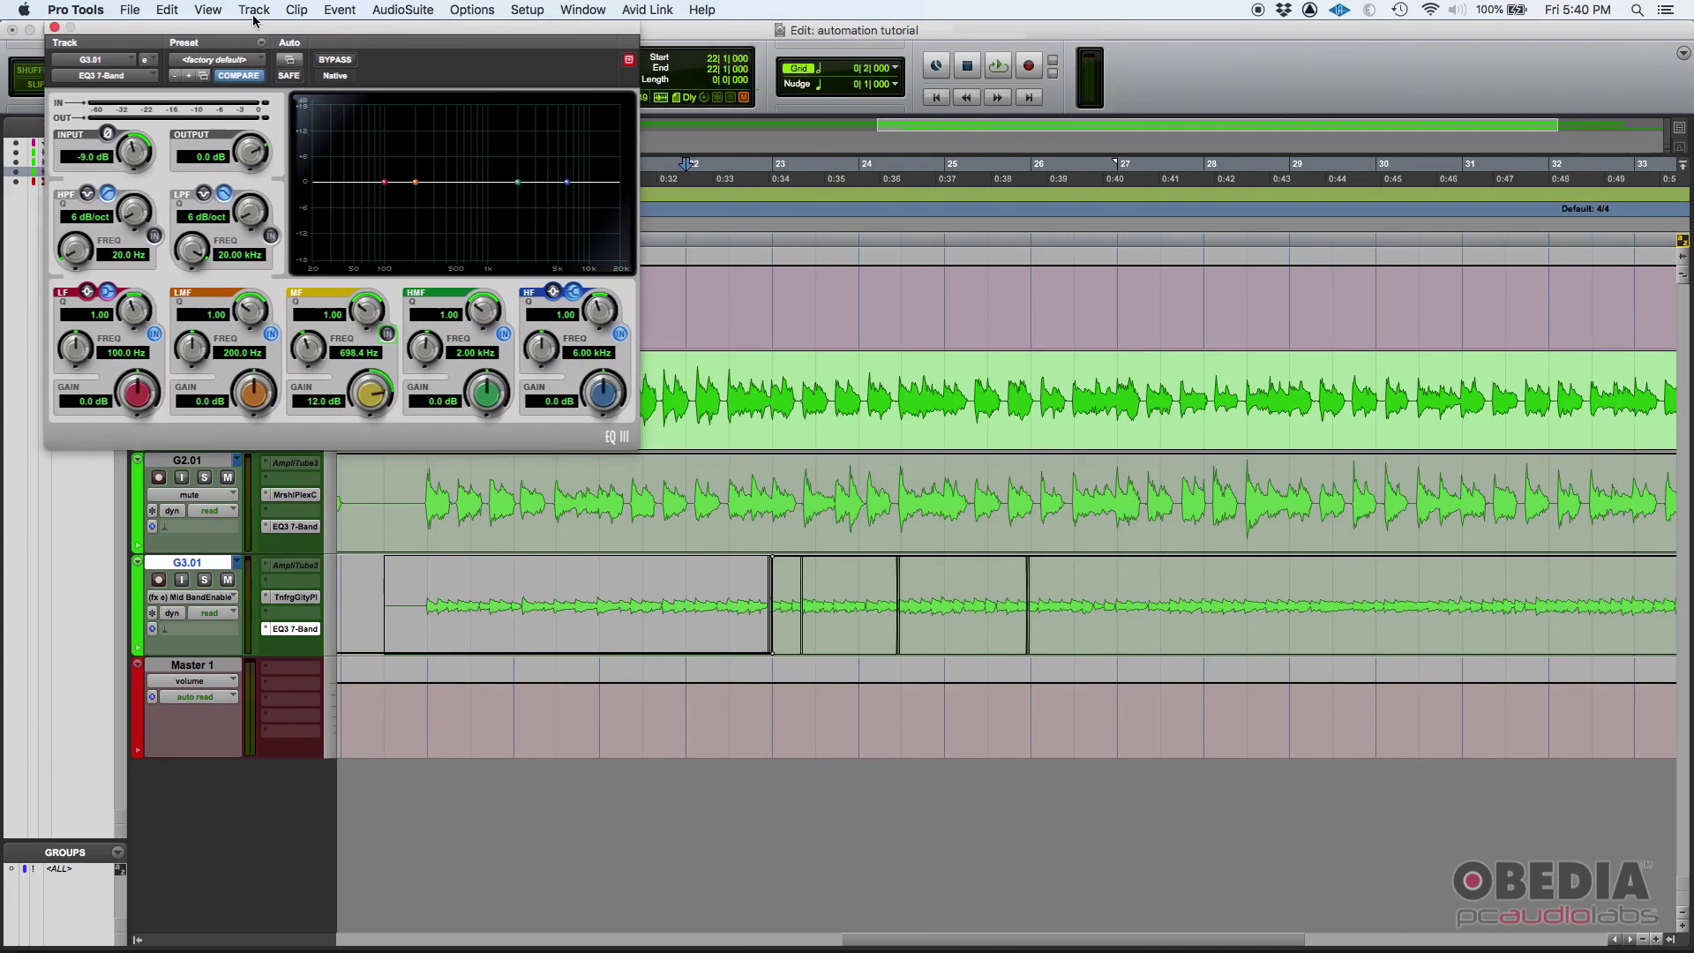
Step: Toggle G3.01's EQ mid band on and off to test it, leaving it off
{"action": "left_click", "coordinate": [408, 597]}
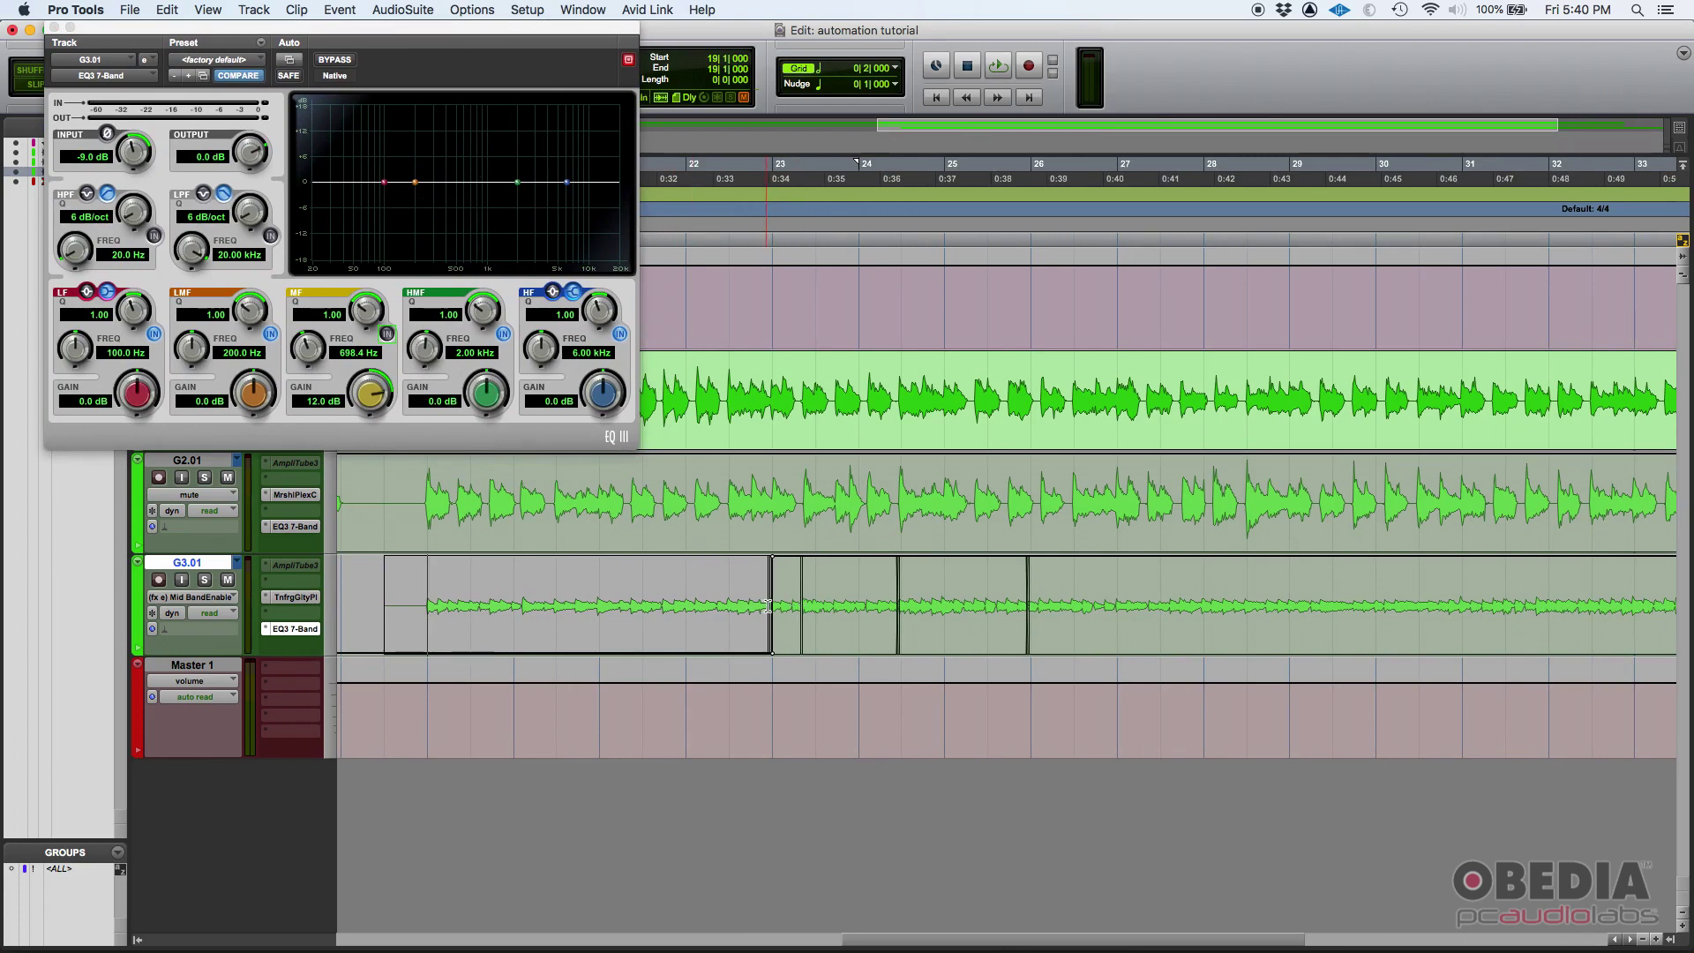
{"action": "left_click", "coordinate": [387, 335]}
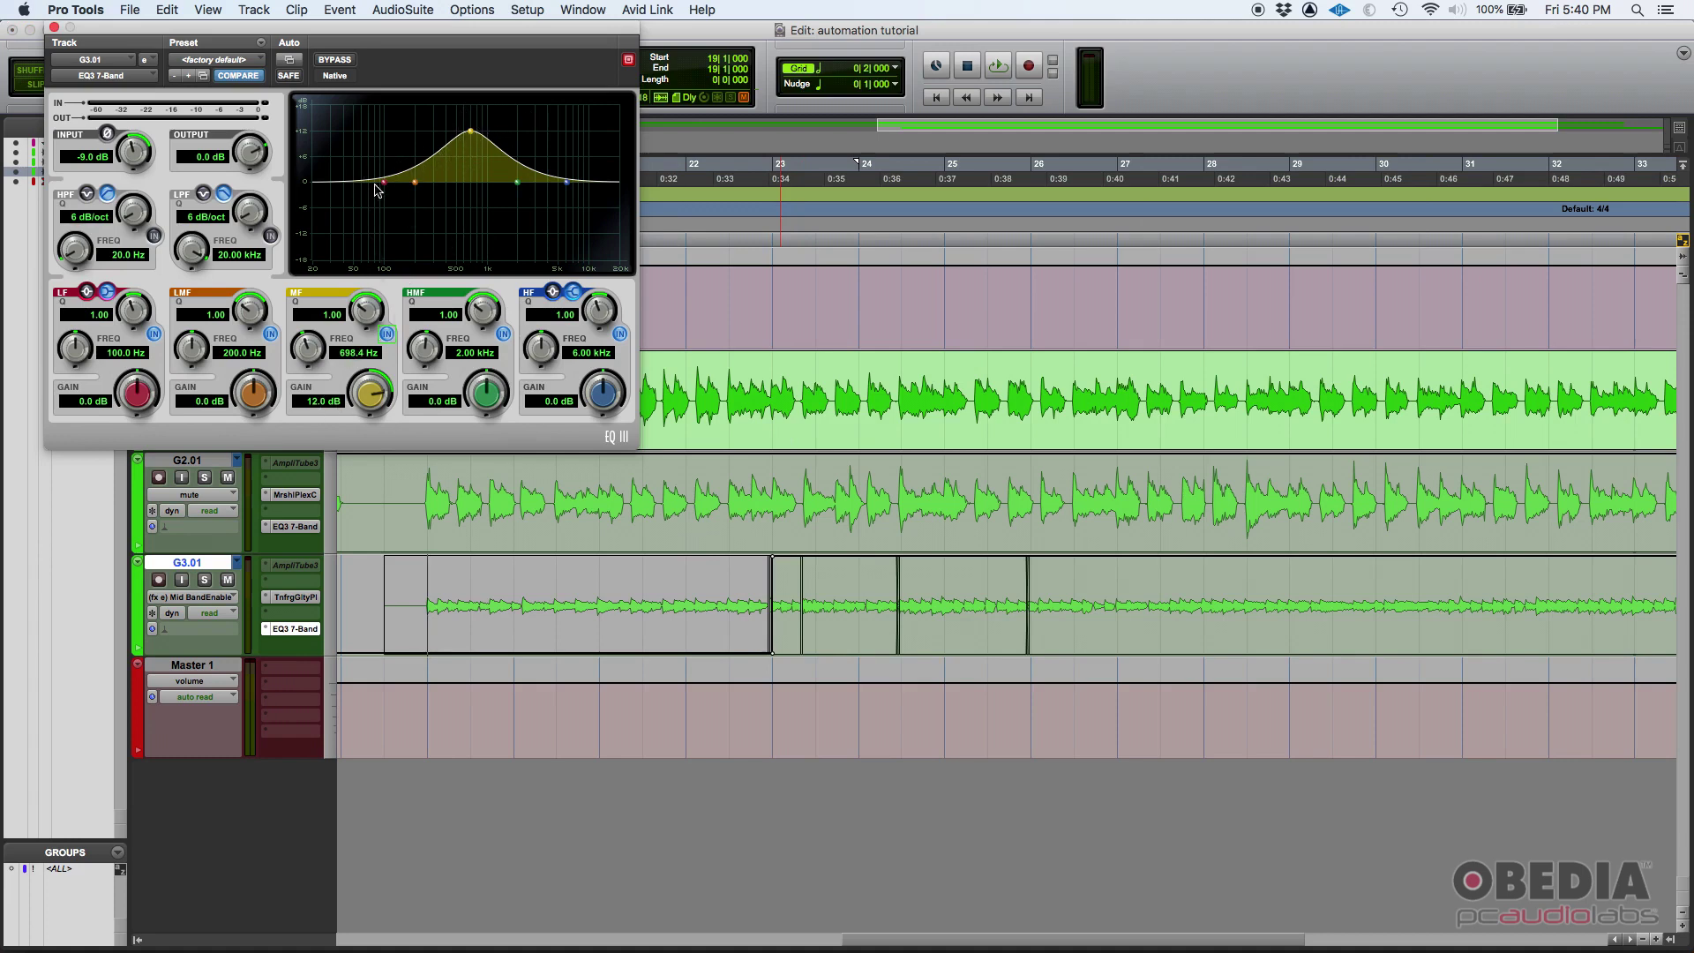
{"action": "left_click", "coordinate": [386, 333]}
{"action": "left_click", "coordinate": [387, 334]}
{"action": "left_click", "coordinate": [386, 334]}
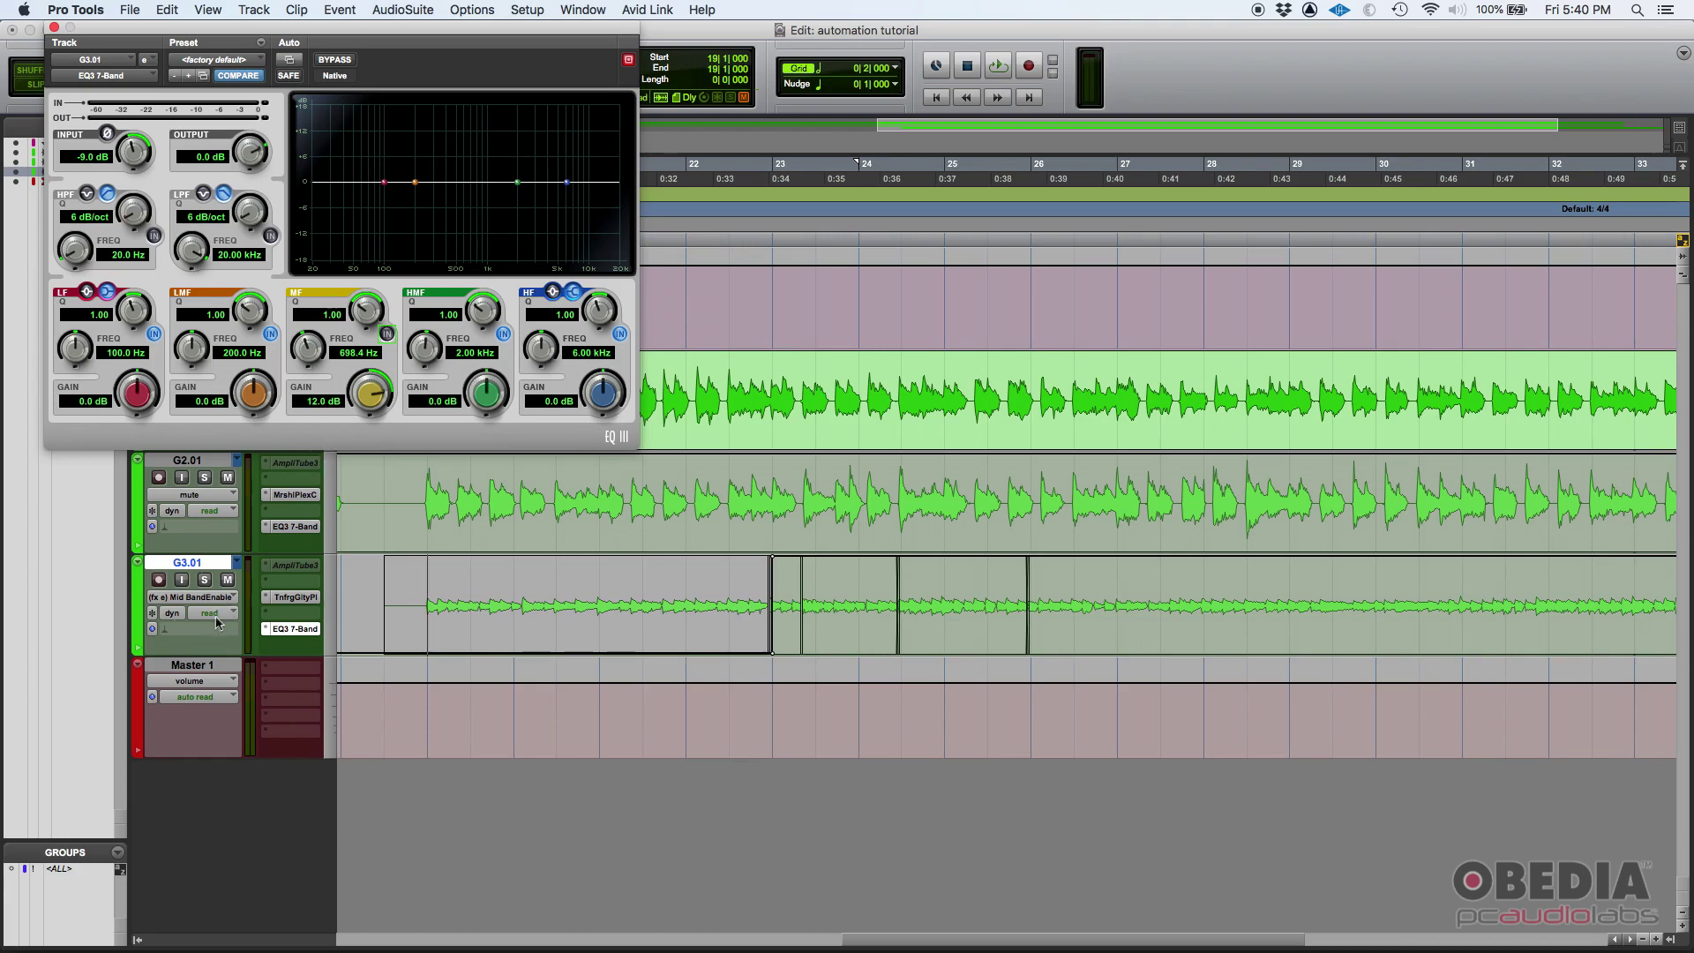
Step: Play G3.01 from its clip start to hear the mid band follow the automation
{"action": "left_click_drag", "start_coordinate": [562, 598], "coordinate": [871, 598]}
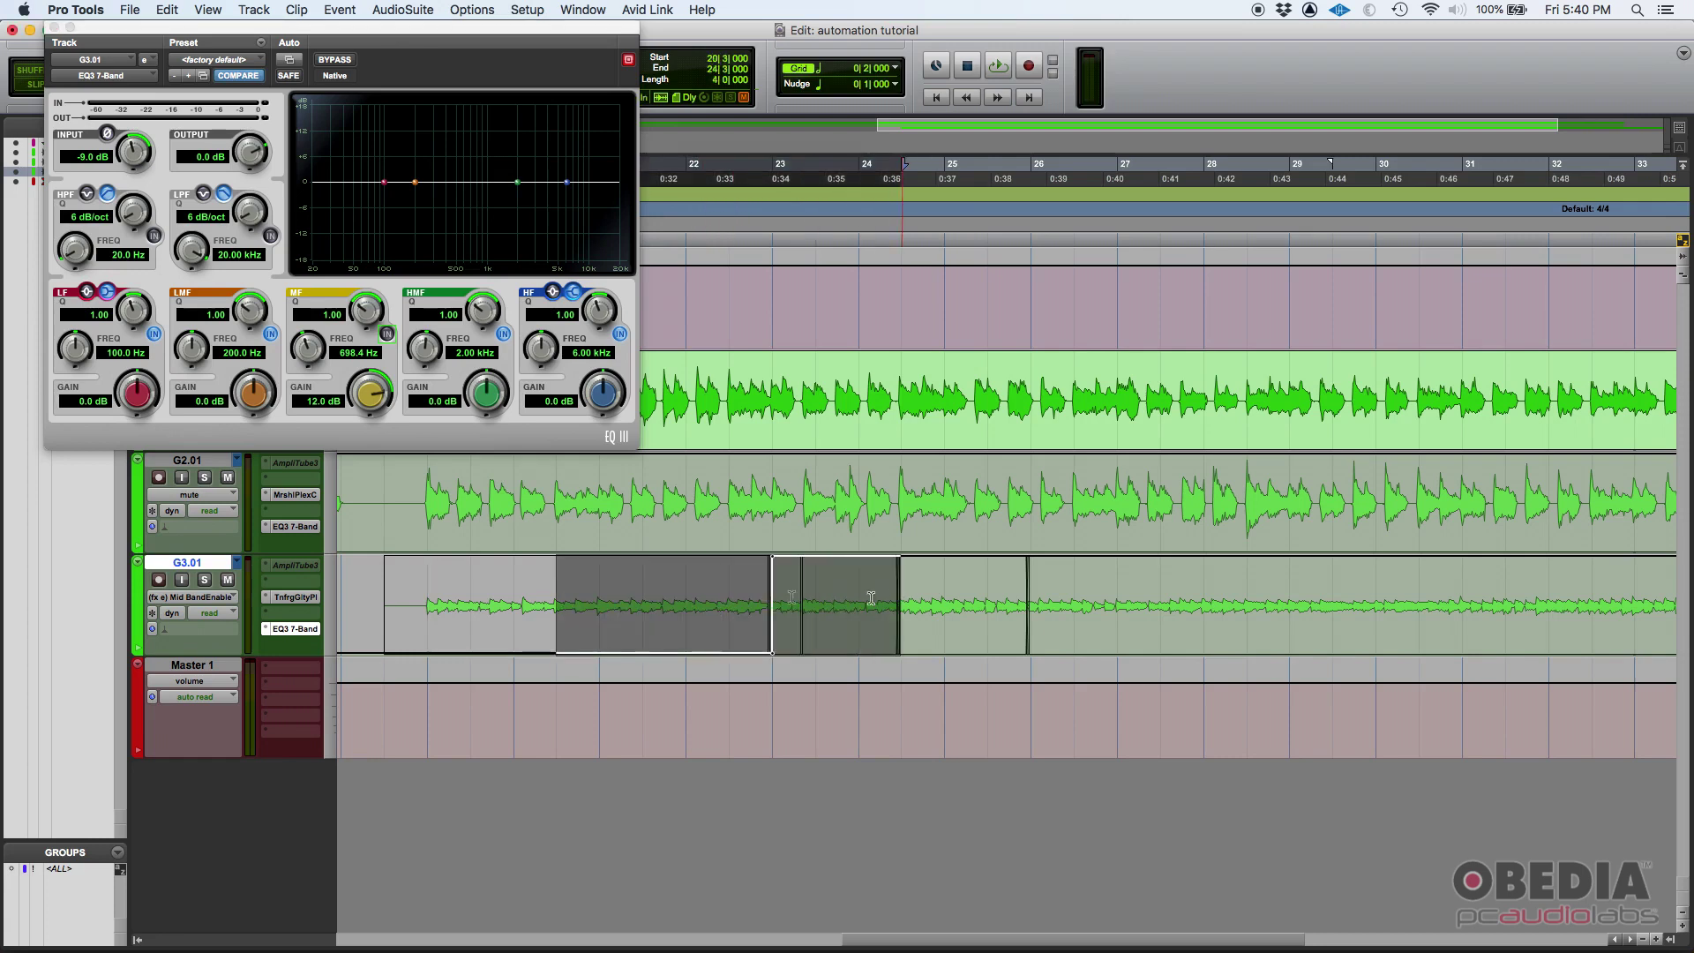
{"action": "left_click", "coordinate": [686, 599]}
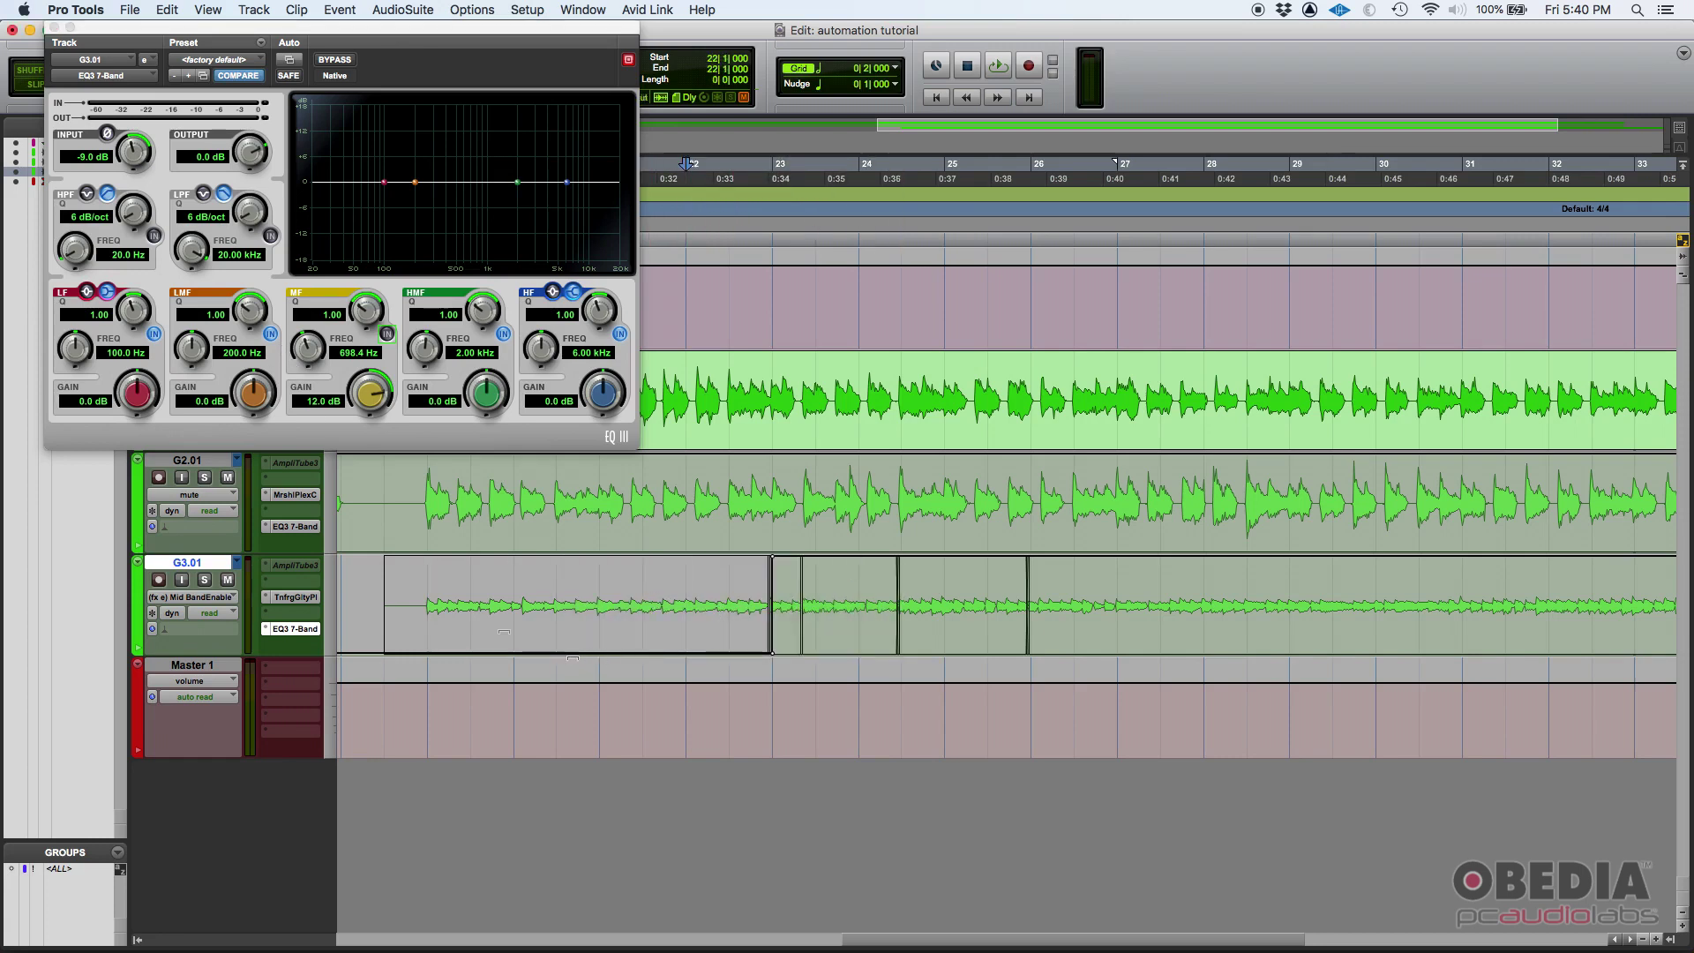
{"action": "left_click", "coordinate": [374, 592]}
{"action": "key", "text": "space"}
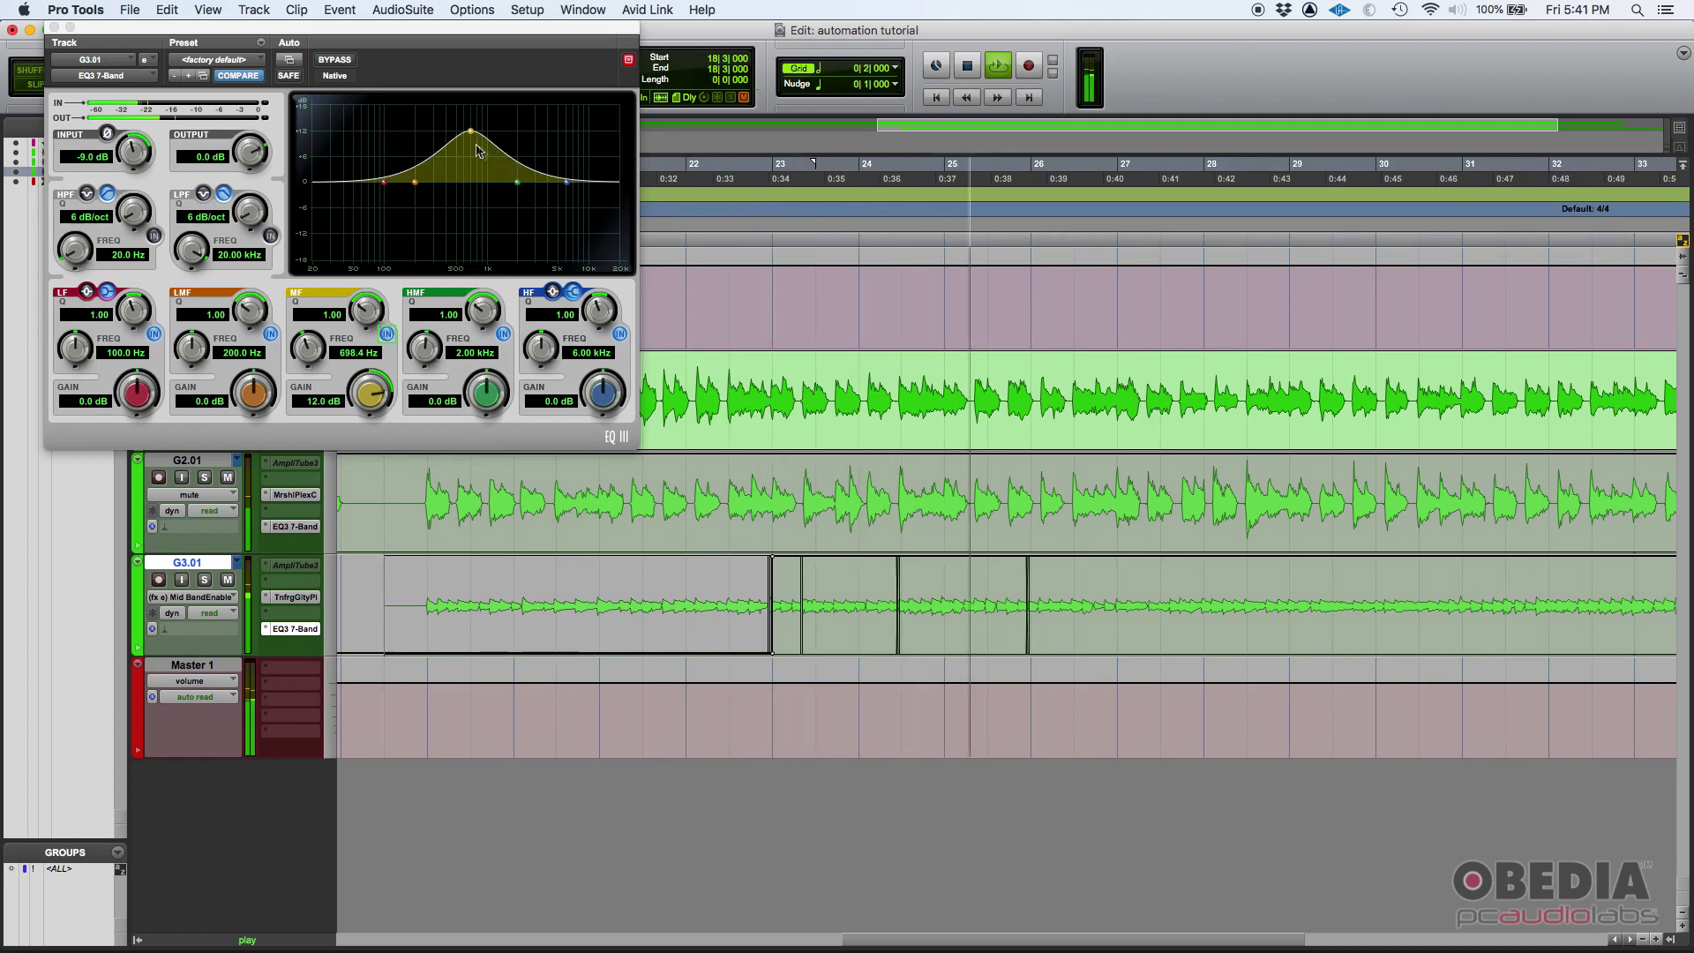
{"action": "key", "text": "space"}
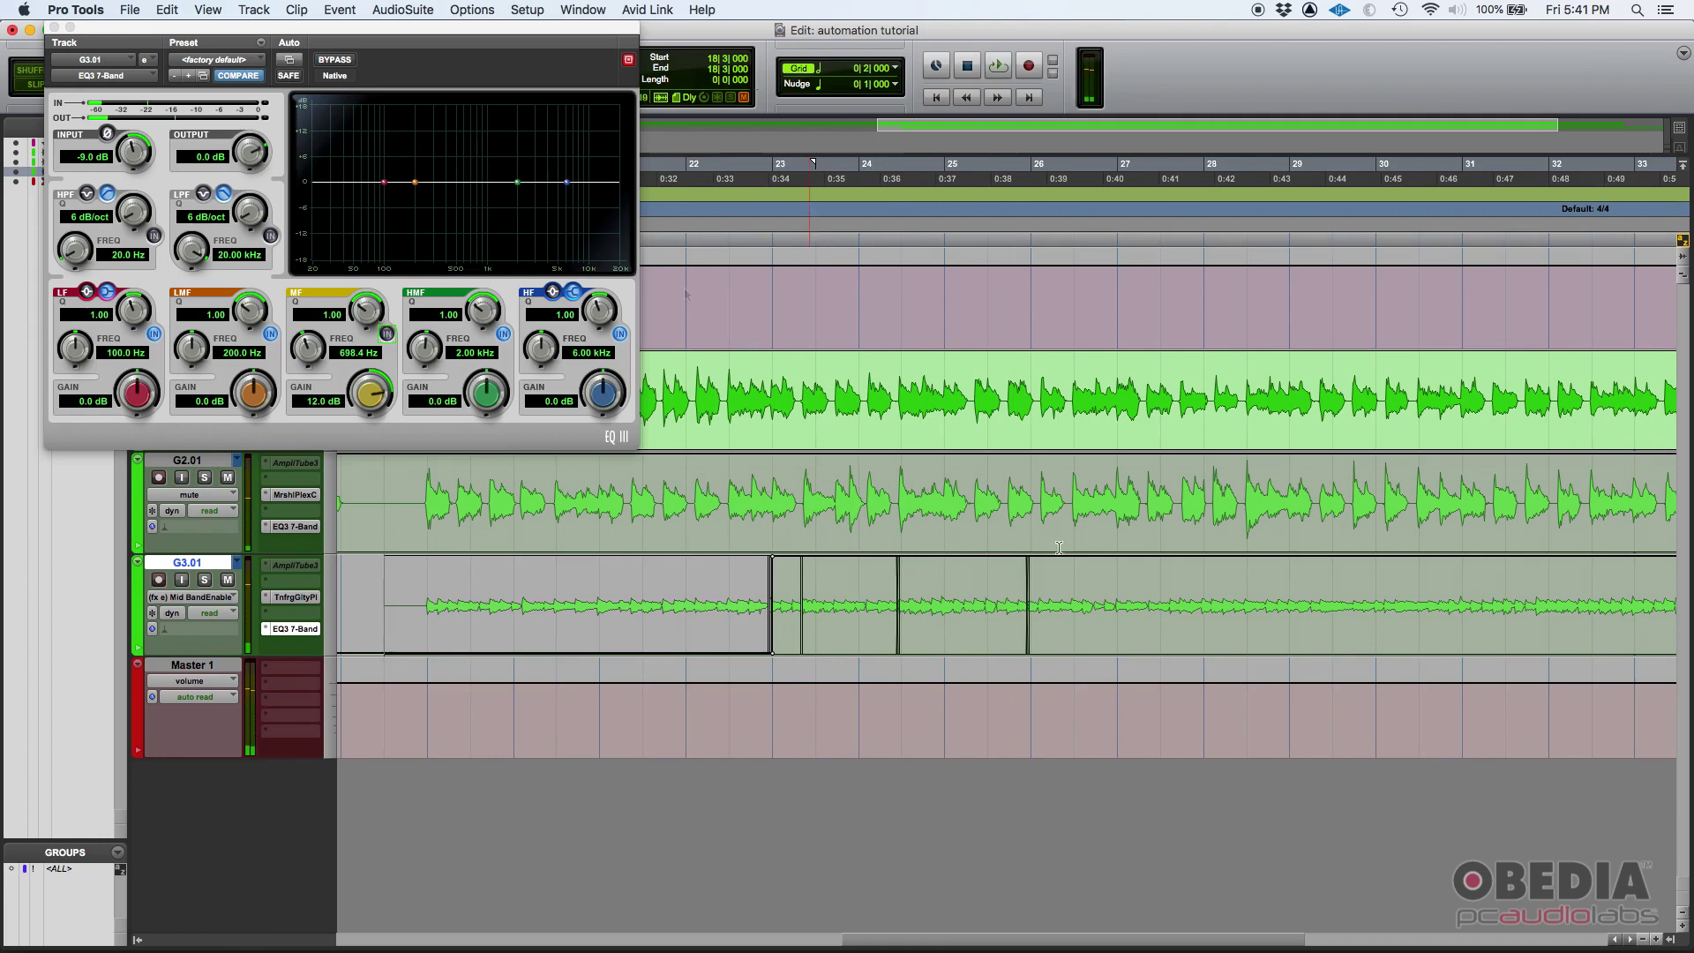
{"action": "left_click", "coordinate": [972, 604]}
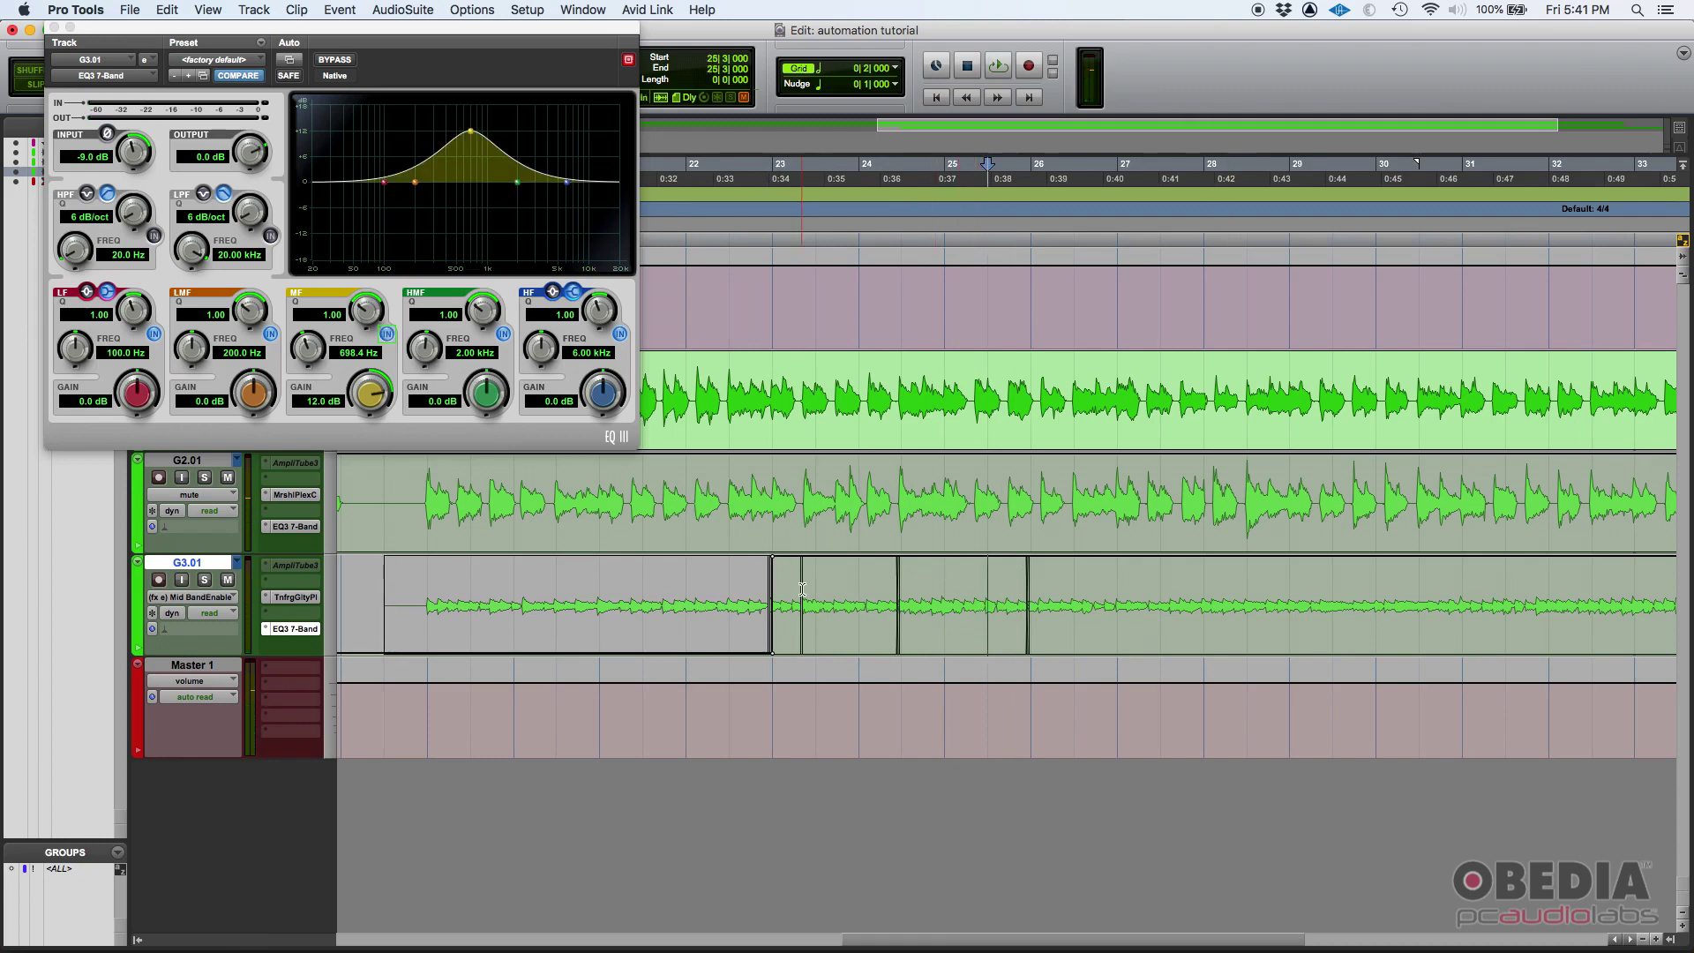
{"action": "double_click", "coordinate": [643, 586]}
Step: Zoom out on G3.01 to show more bars around bar 27
{"action": "left_click_drag", "start_coordinate": [643, 586], "coordinate": [860, 595]}
{"action": "left_click", "coordinate": [882, 595]}
{"action": "left_click", "coordinate": [1164, 615]}
{"action": "key", "text": "r"}
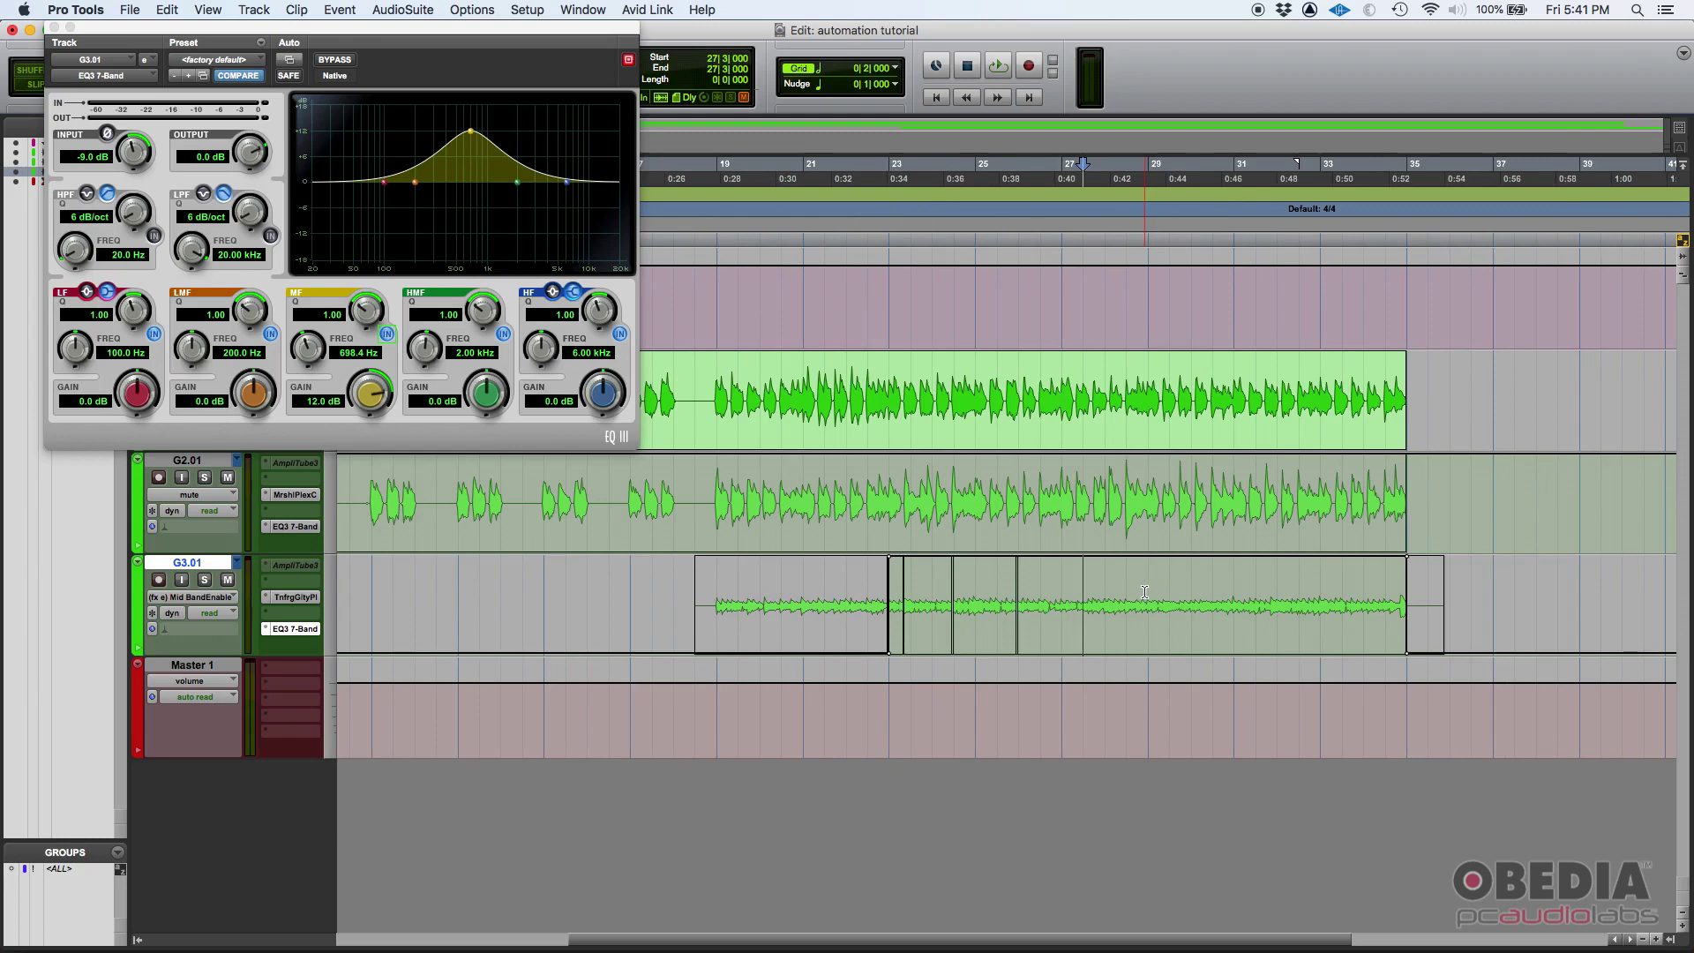
{"action": "key", "text": "space"}
Step: Play G3.01 from bars 27–29 onward to confirm the mid band switches off at bar 29
{"action": "left_click_drag", "start_coordinate": [1147, 592], "coordinate": [1414, 589]}
{"action": "left_click", "coordinate": [1306, 574]}
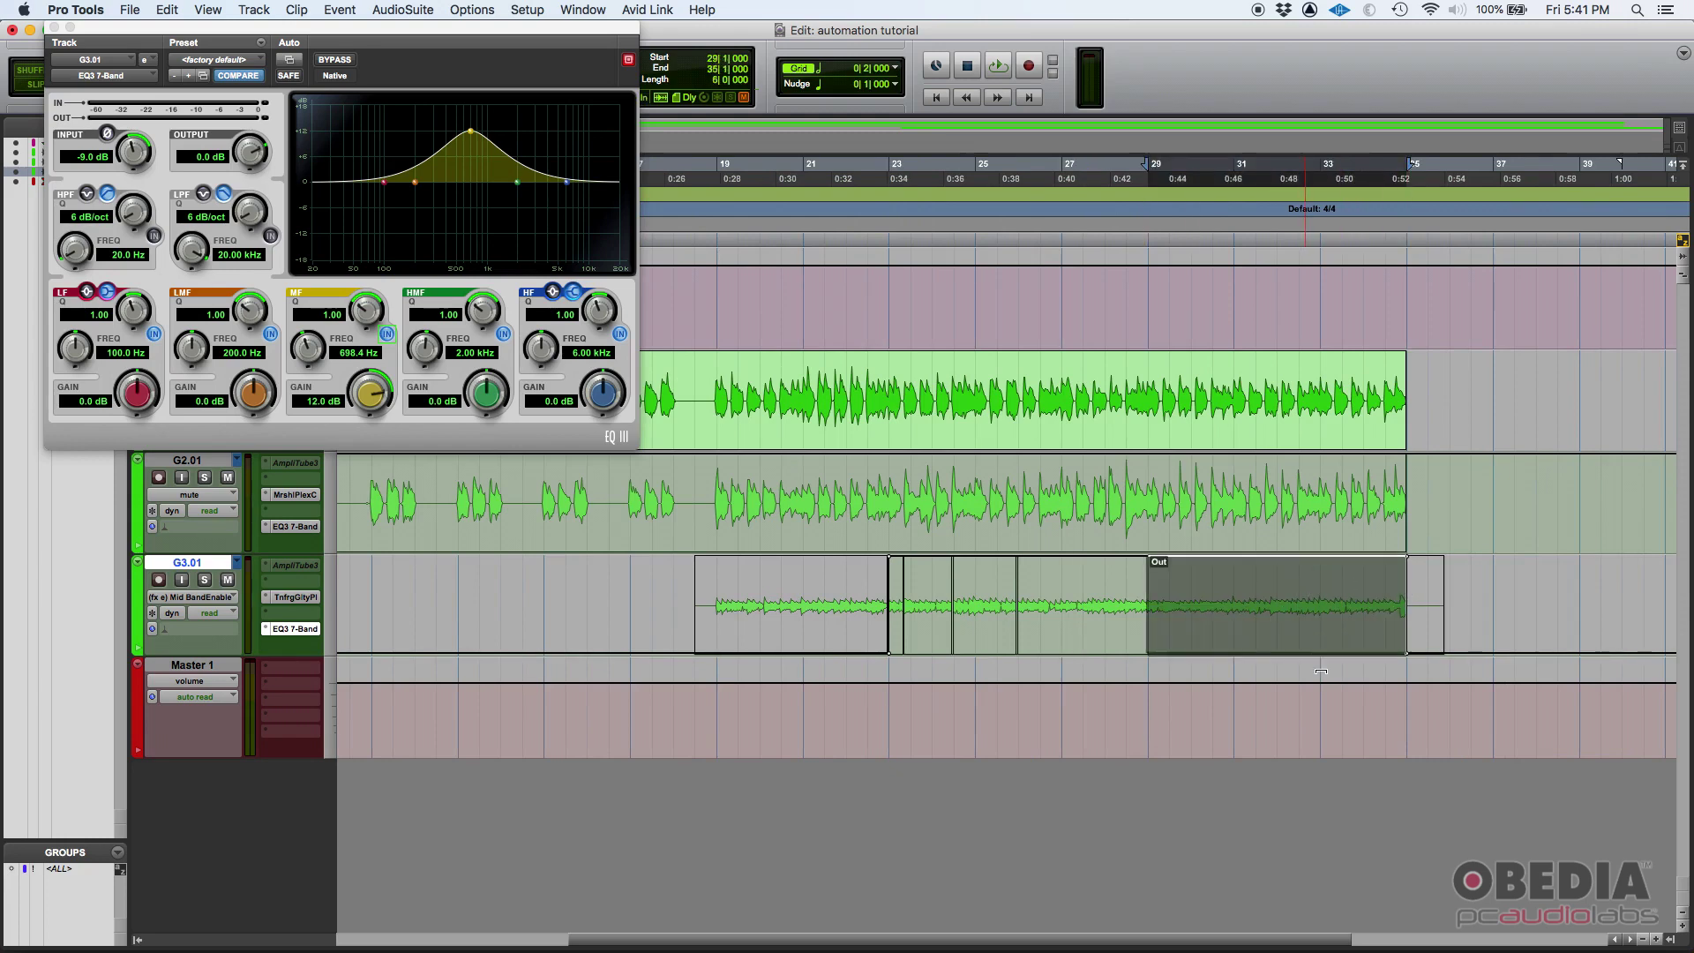
{"action": "key", "text": "space"}
{"action": "left_click", "coordinate": [1083, 608]}
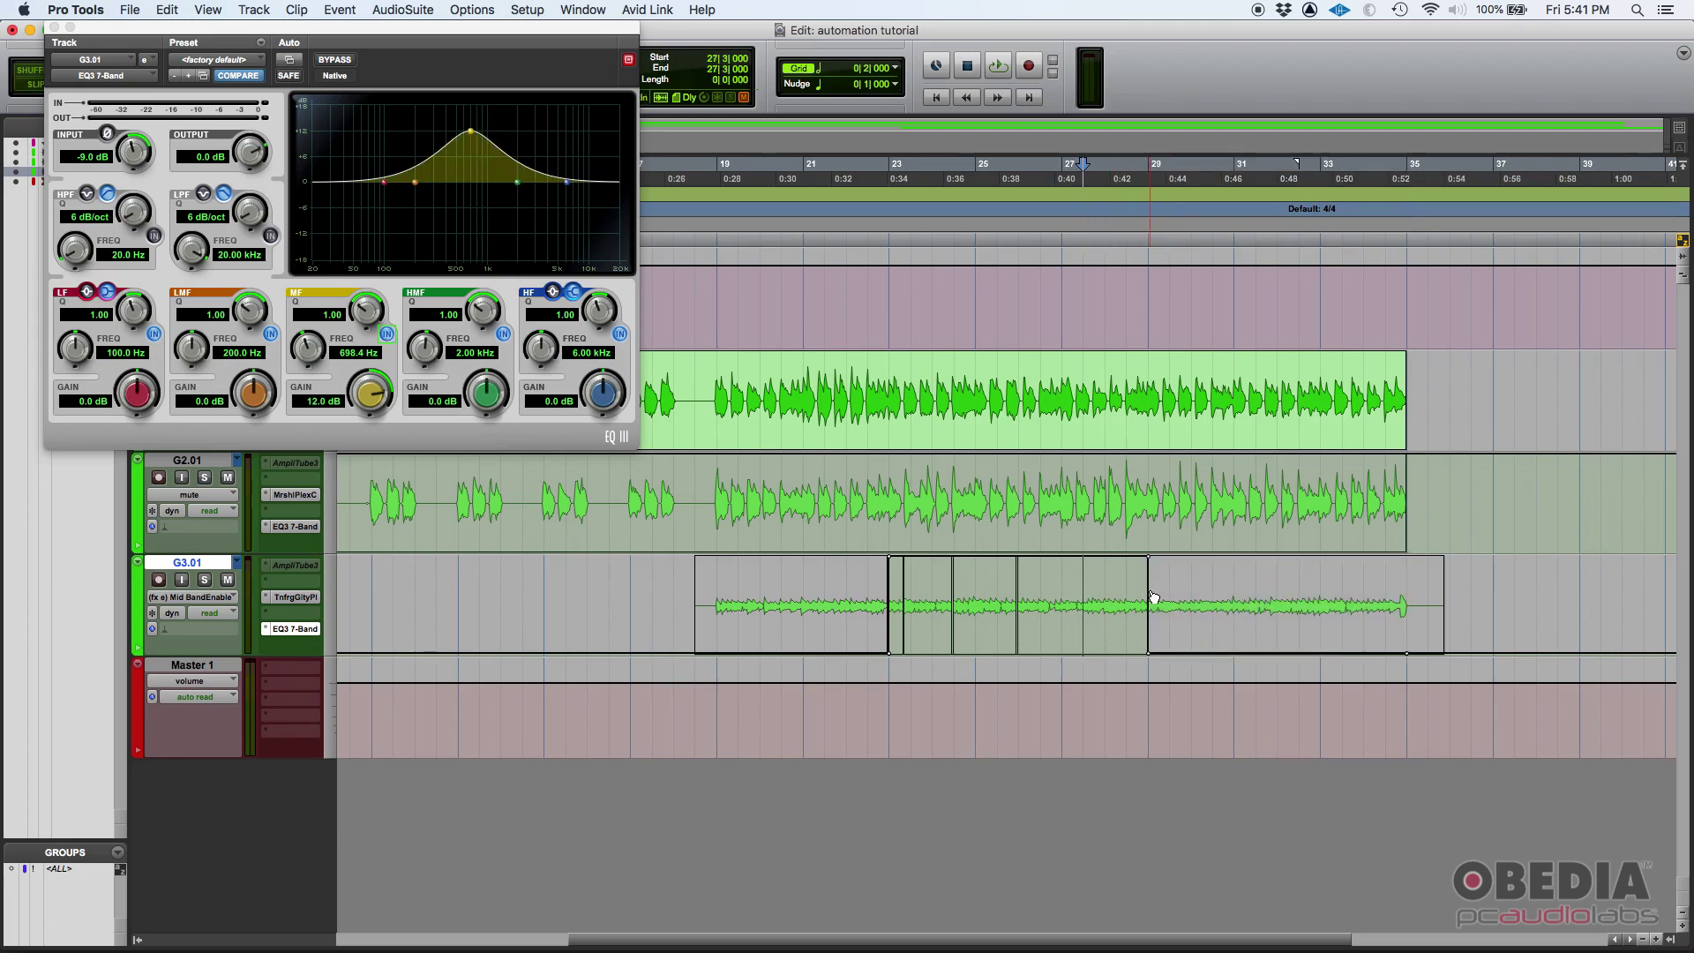
{"action": "key", "text": "space"}
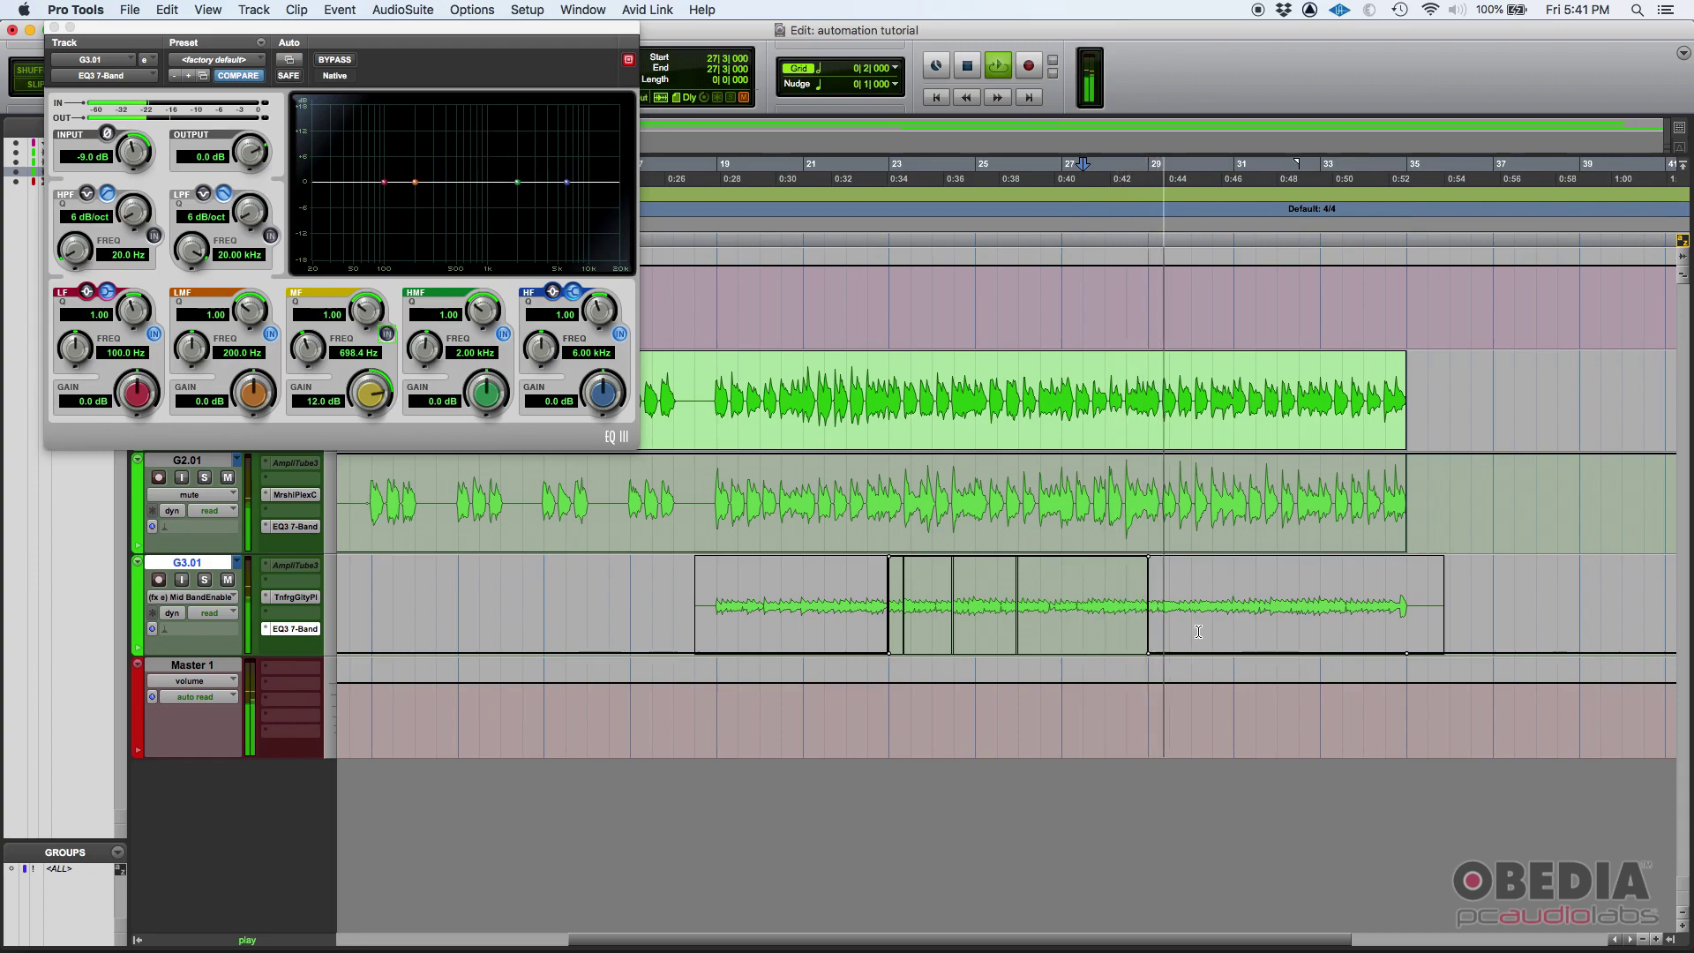
{"action": "key", "text": "space"}
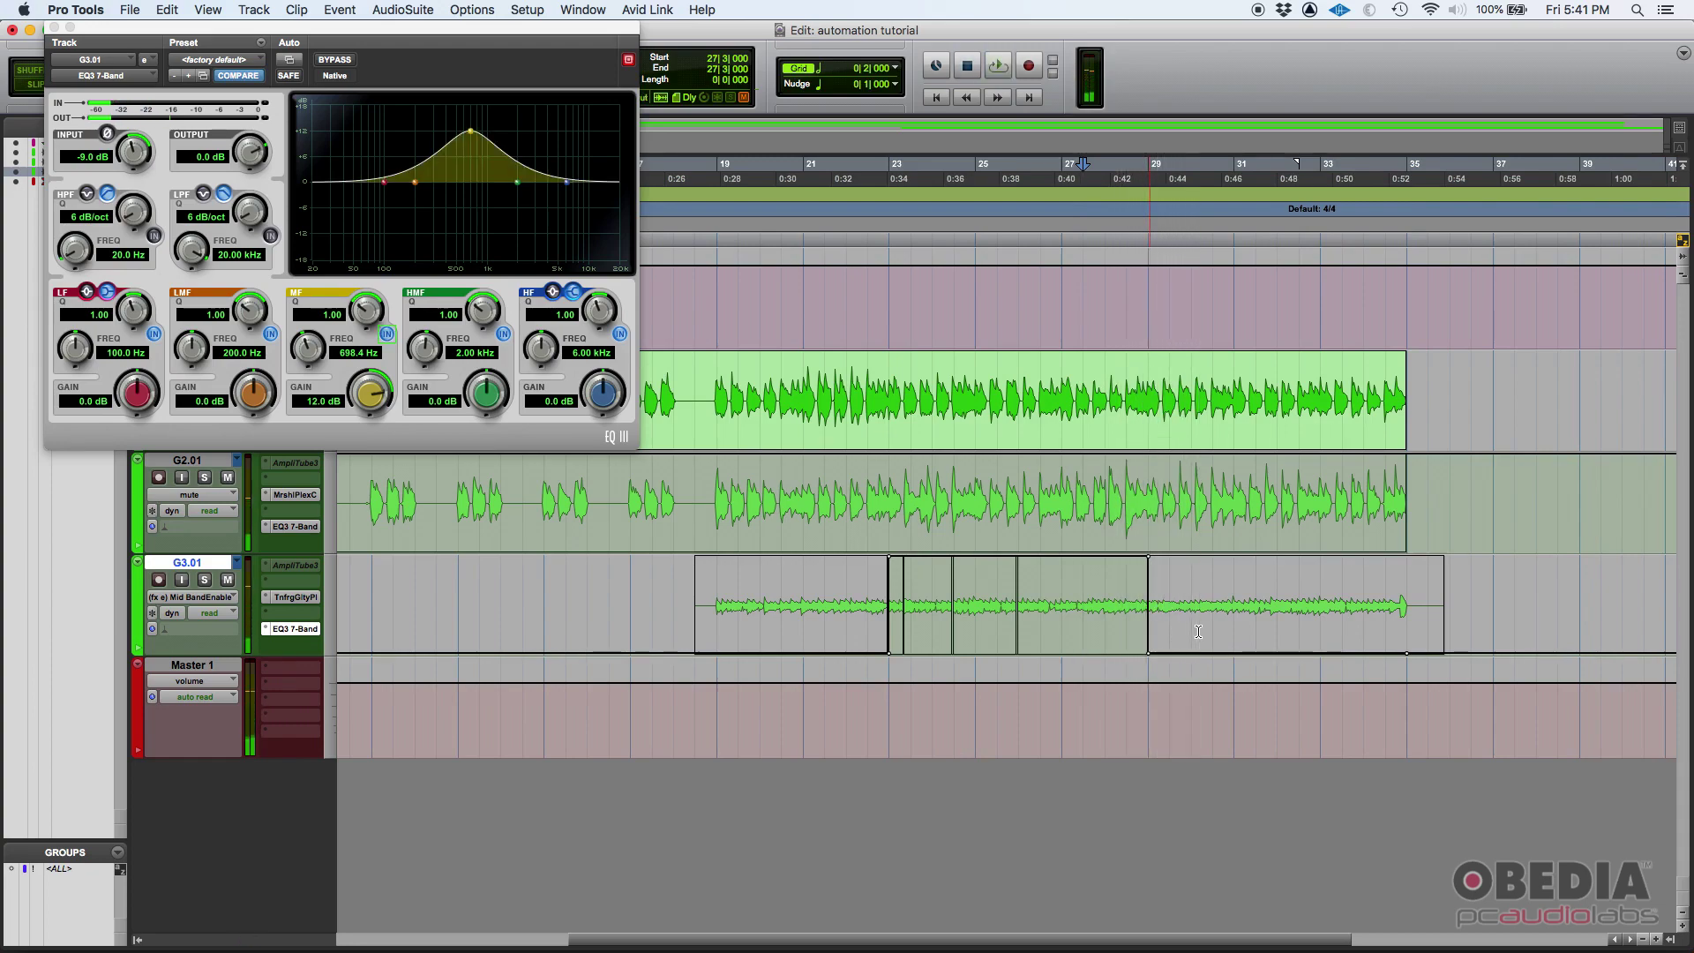
{"action": "left_click_drag", "start_coordinate": [182, 35], "coordinate": [209, 43]}
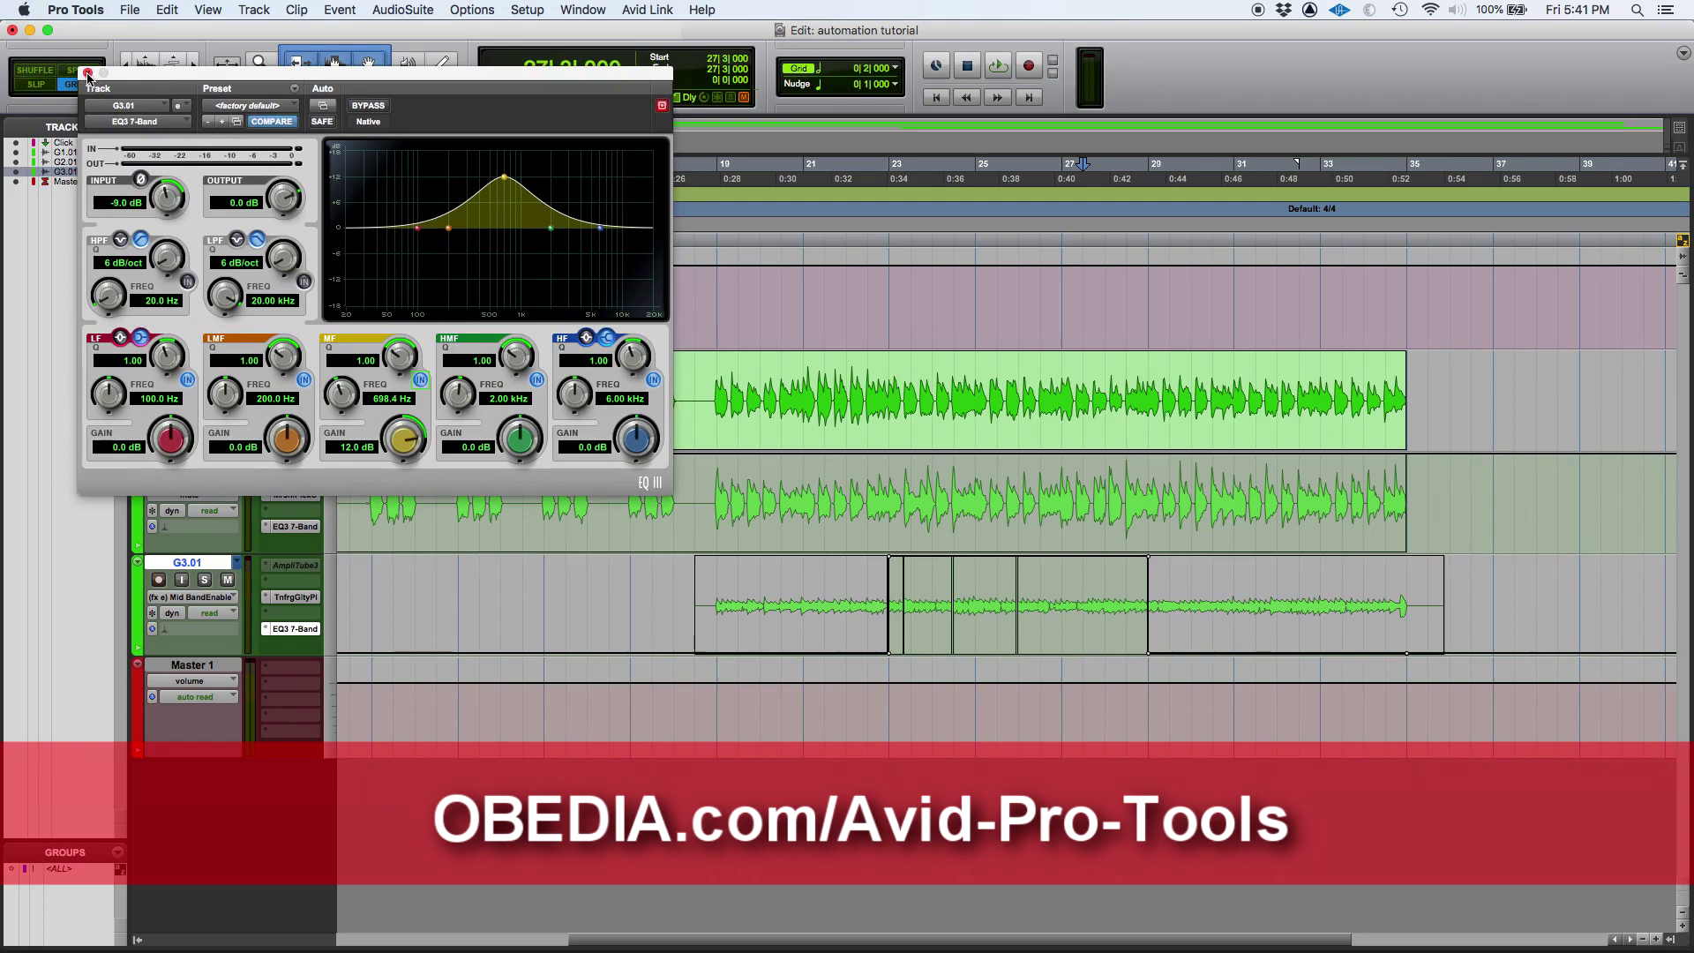
Step: Close G3.01's EQ3 7-Band plug-in window
{"action": "left_click", "coordinate": [80, 35]}
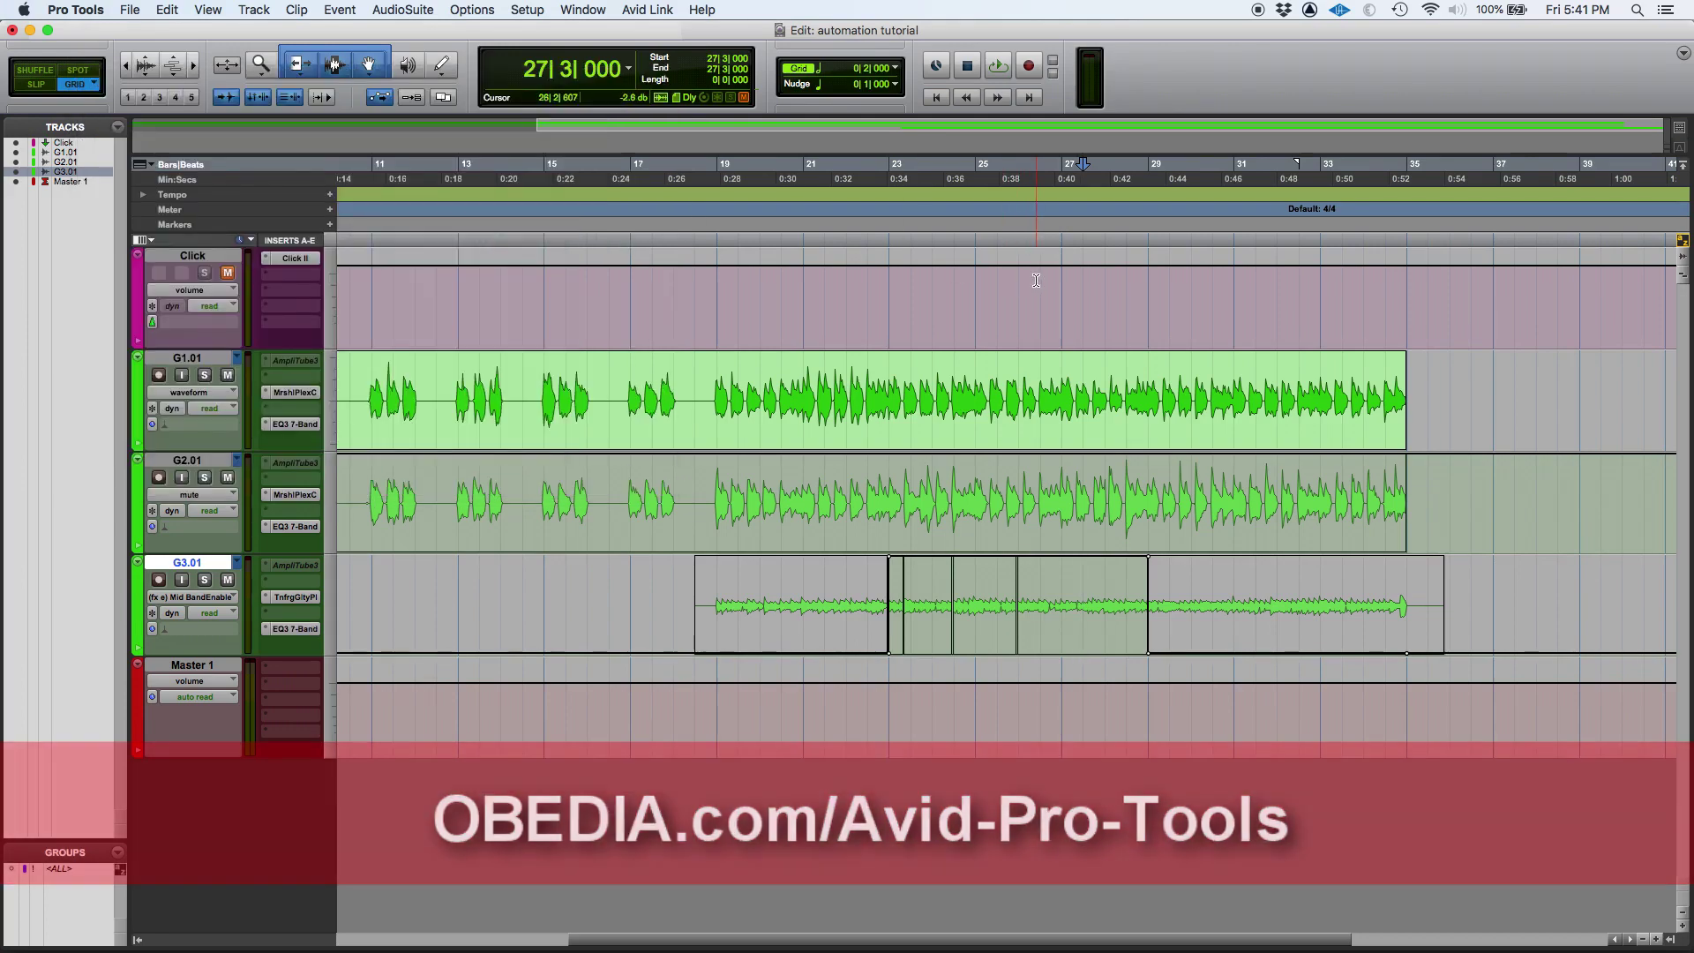